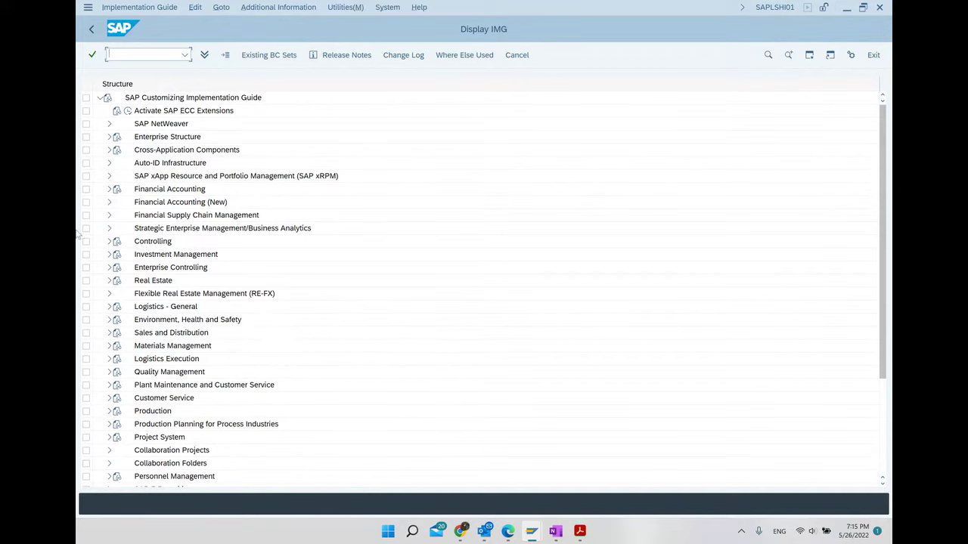
# - Expand the implementation guide through Logistics Execution and Warehouse Management down to the Interfaces activities
pyautogui.click(158, 360)
pyautogui.scroll(-1, 288, 331)
pyautogui.scroll(-5, 288, 331)
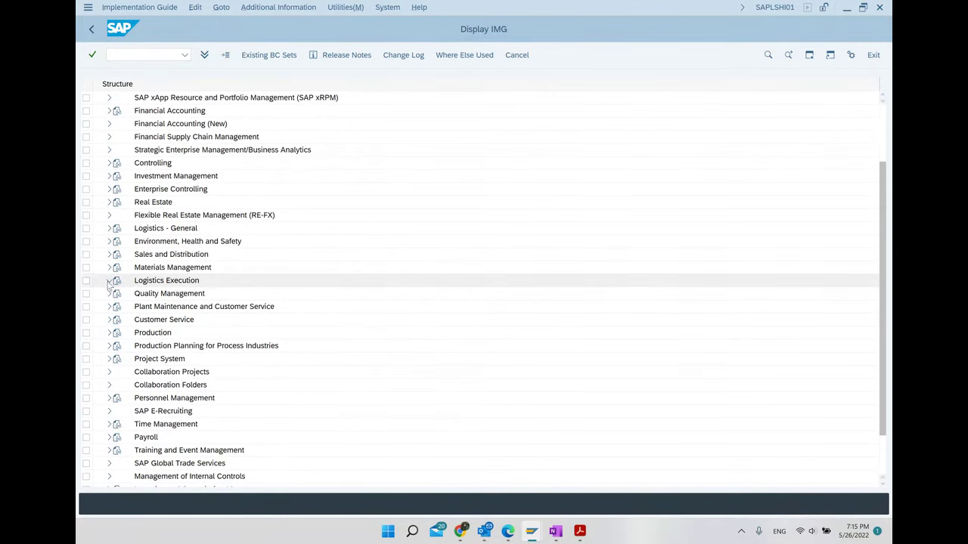
pyautogui.click(109, 281)
pyautogui.scroll(-3, 176, 340)
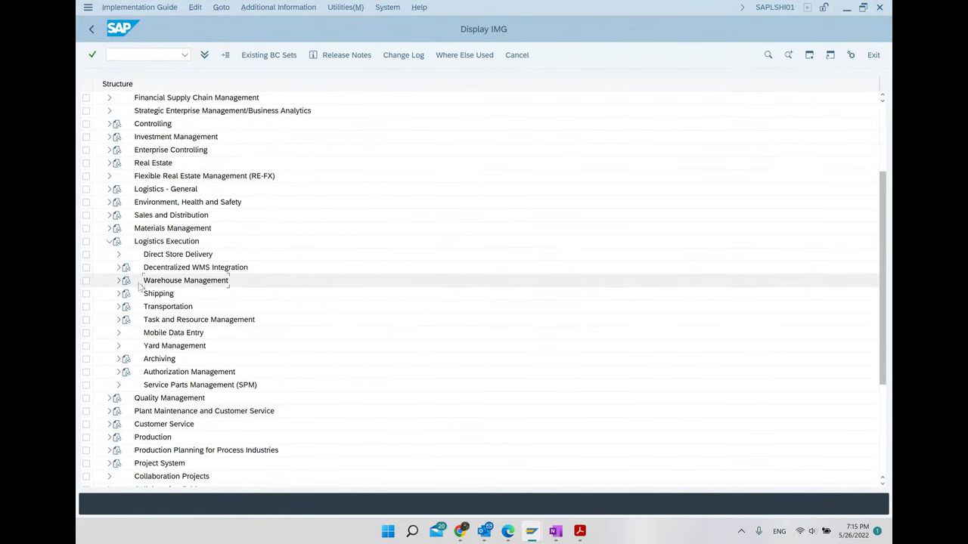
pyautogui.click(119, 281)
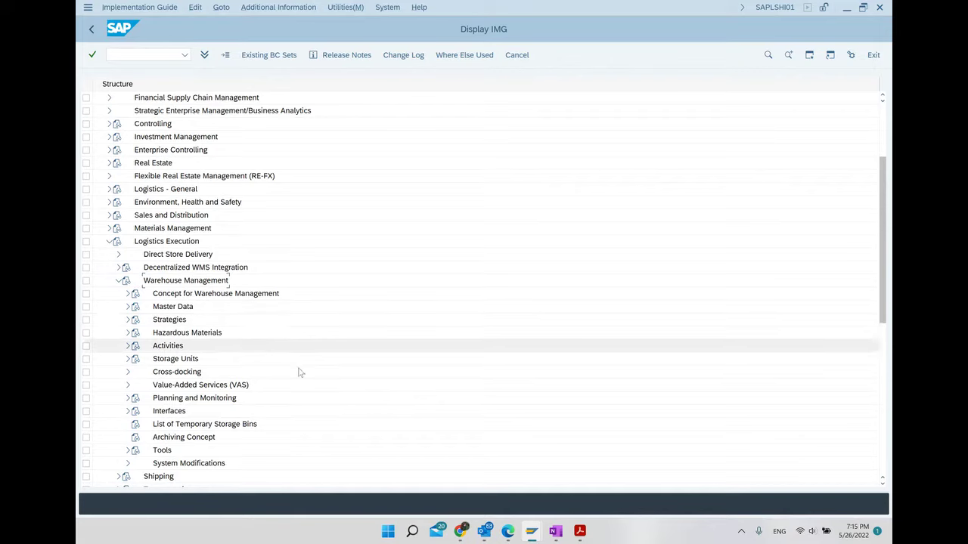
pyautogui.scroll(-3, 295, 370)
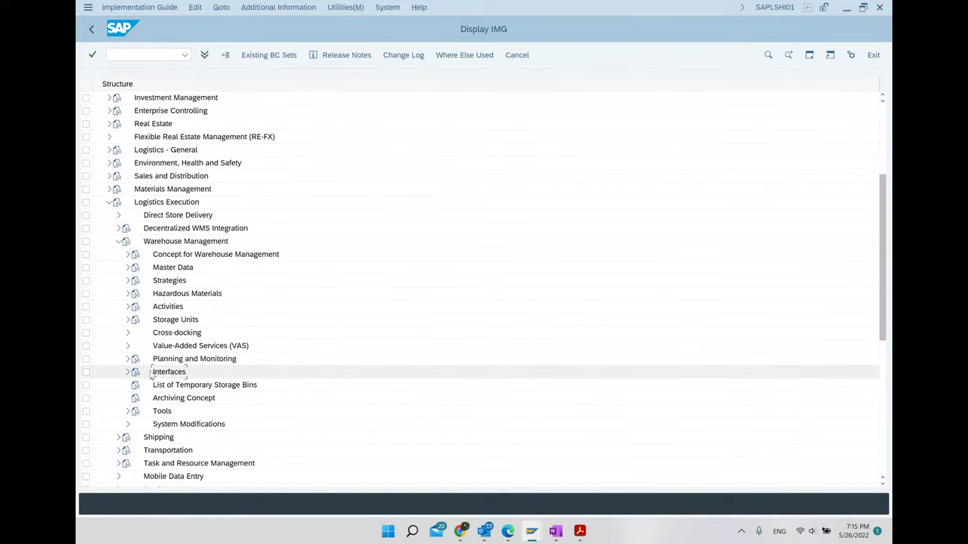
pyautogui.click(128, 373)
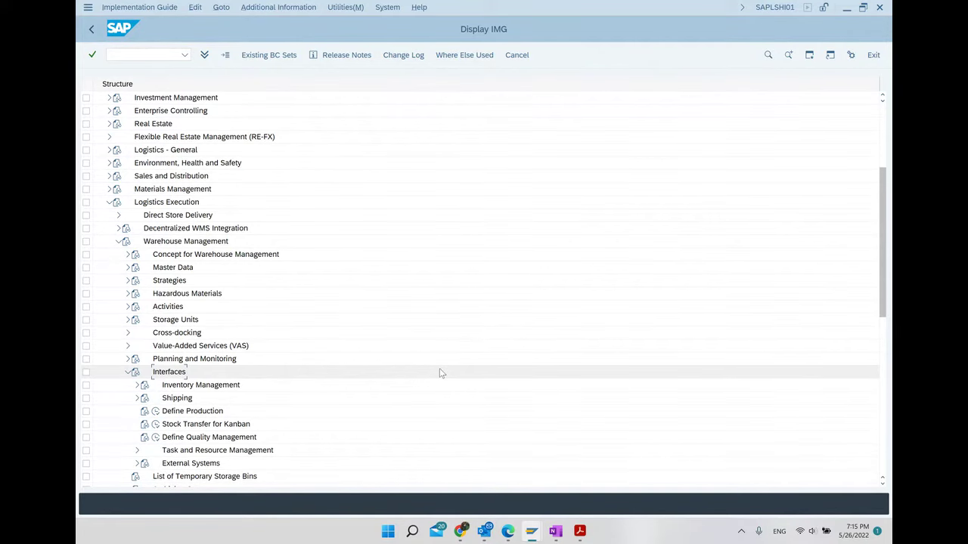
pyautogui.scroll(-2, 616, 406)
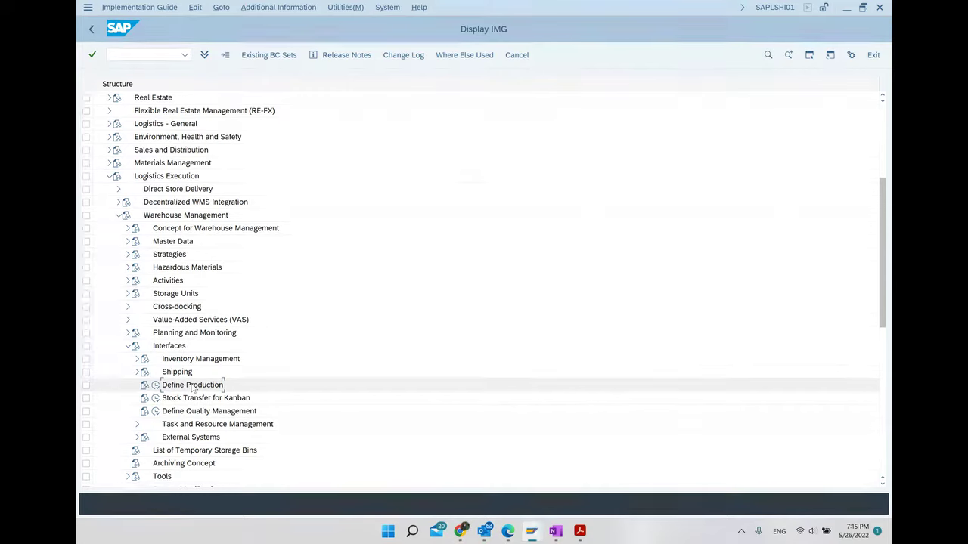
# - Check the WM-PP Interface slide in Acrobat Reader, return to SAP and open the Define Production activity
pyautogui.click(580, 531)
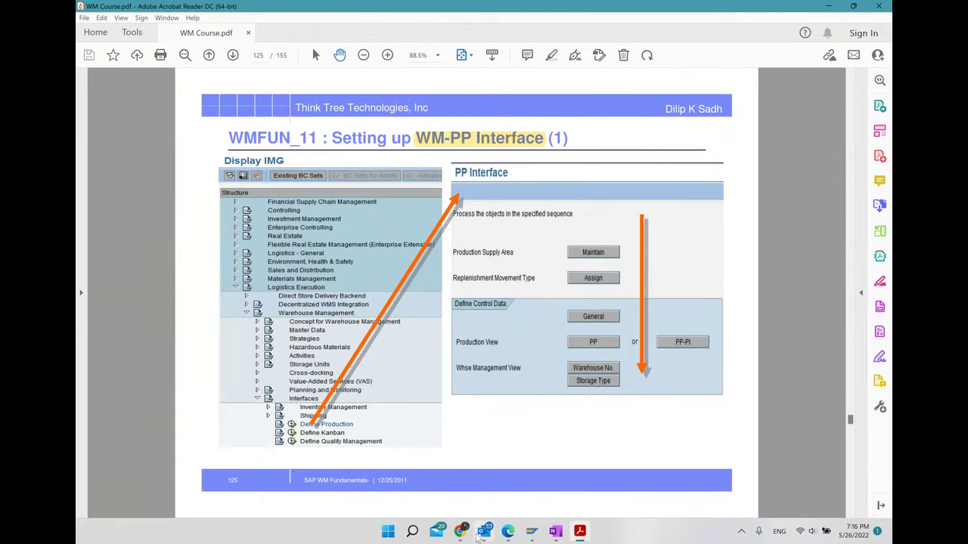
pyautogui.moveTo(534, 534)
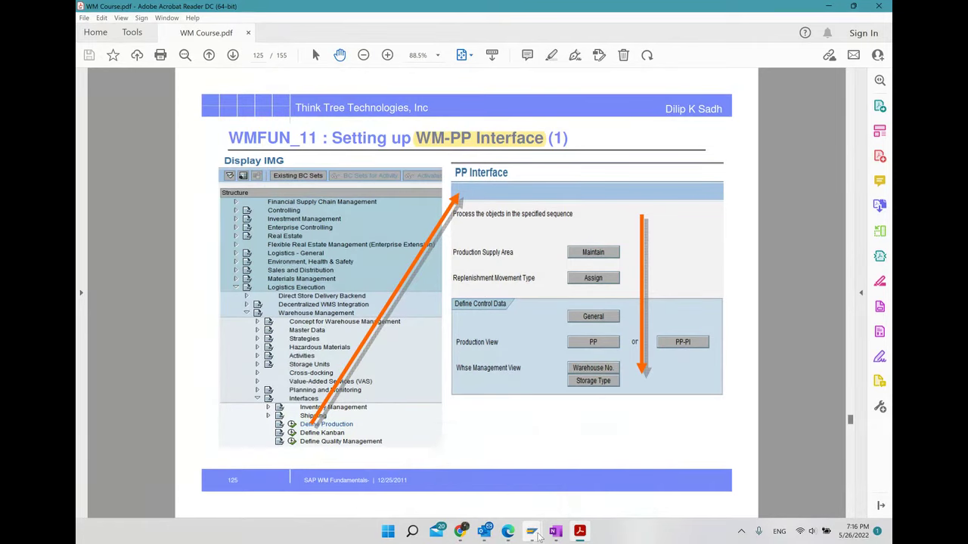
pyautogui.click(581, 475)
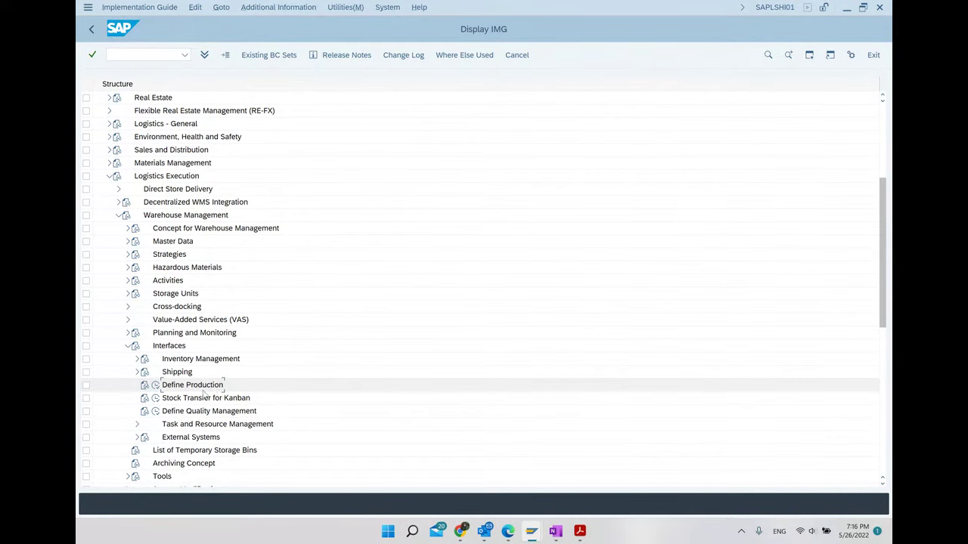
pyautogui.click(157, 386)
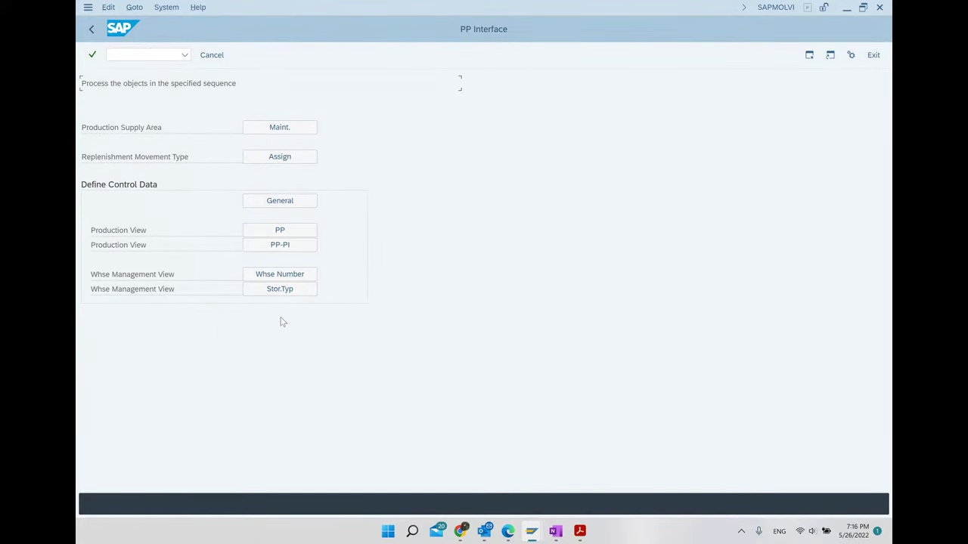
# - Compare the PP Interface screen with the course slide in Acrobat Reader and return to SAP
pyautogui.click(586, 533)
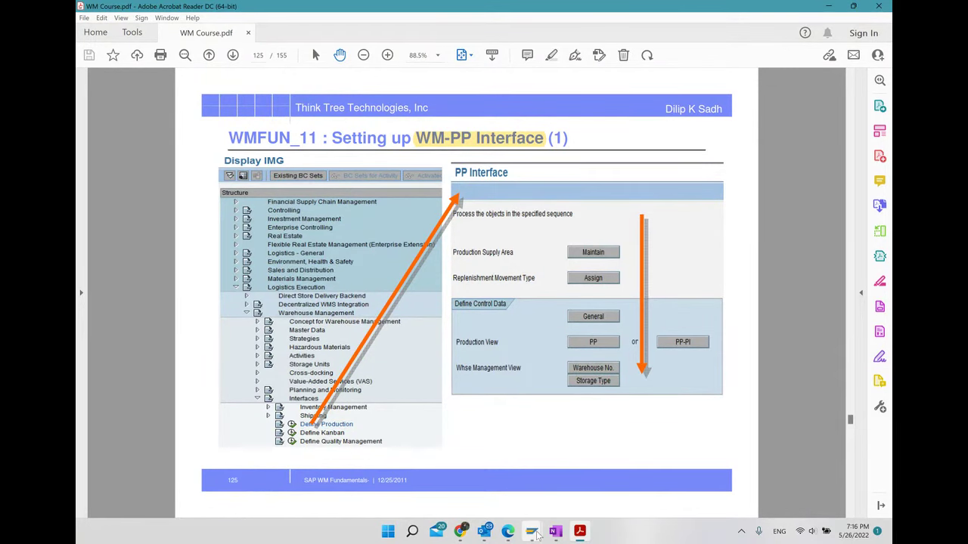
pyautogui.moveTo(540, 534)
pyautogui.click(577, 495)
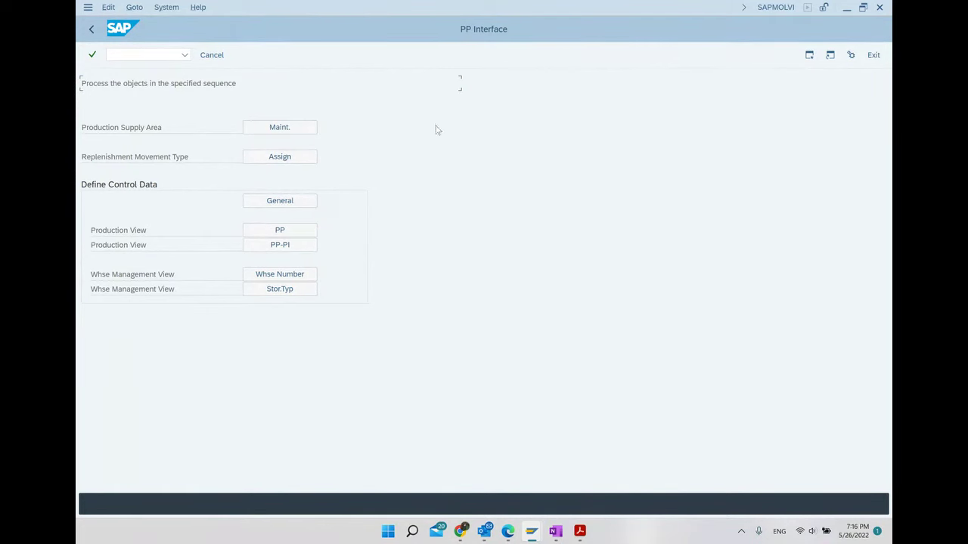
# - Open the production supply areas for plant 1000, review the entries and return to the PP Interface overview
pyautogui.click(310, 130)
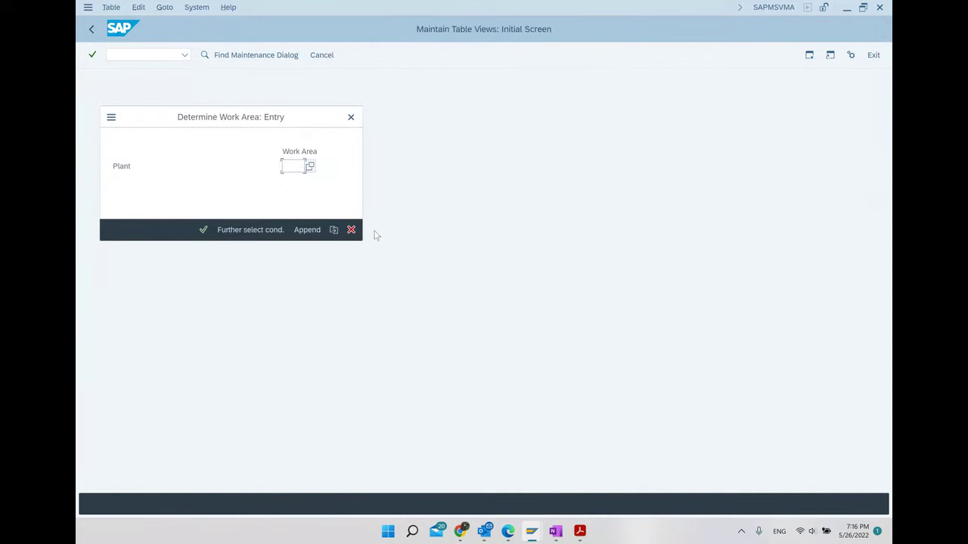
pyautogui.write('1000')
pyautogui.press('Return')
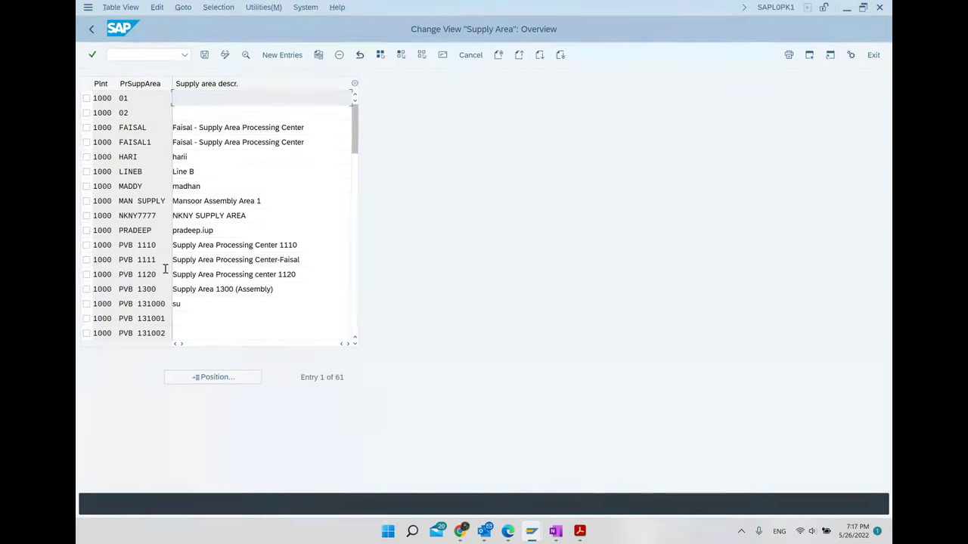
pyautogui.moveTo(217, 230); pyautogui.dragTo(168, 231)
pyautogui.moveTo(215, 203); pyautogui.dragTo(147, 186)
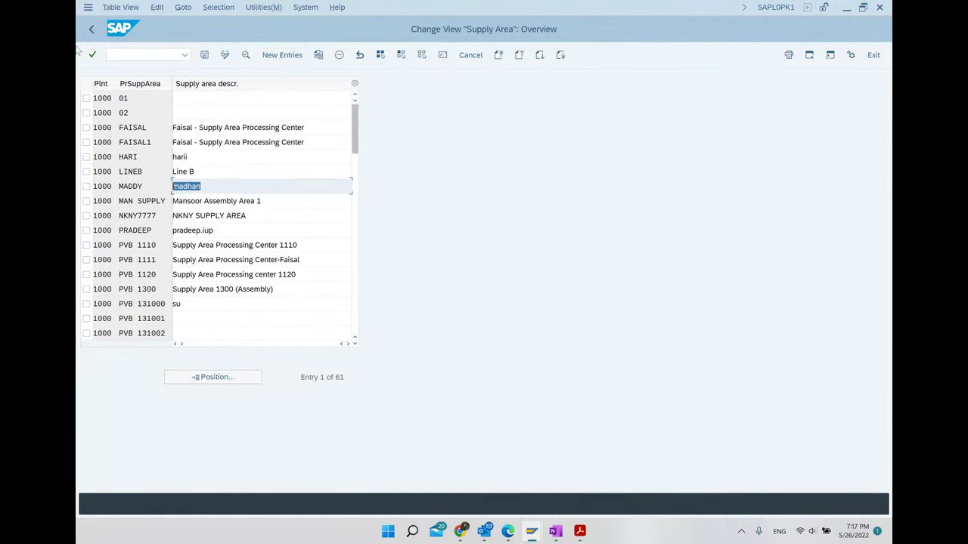
pyautogui.click(91, 28)
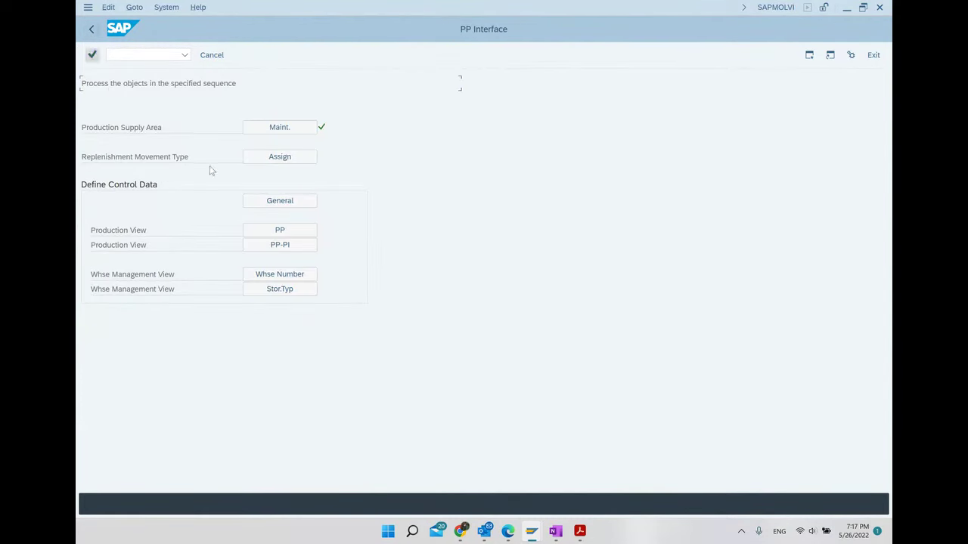
# - Open the replenishment movement type assignment, widen the storage type column and examine the Production supply entry's storage and movement types
pyautogui.click(285, 160)
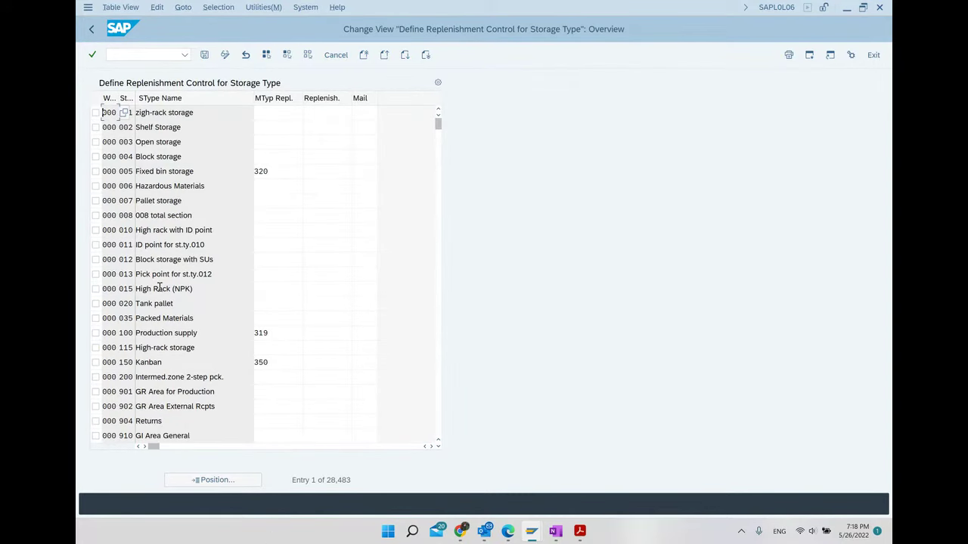
pyautogui.click(96, 334)
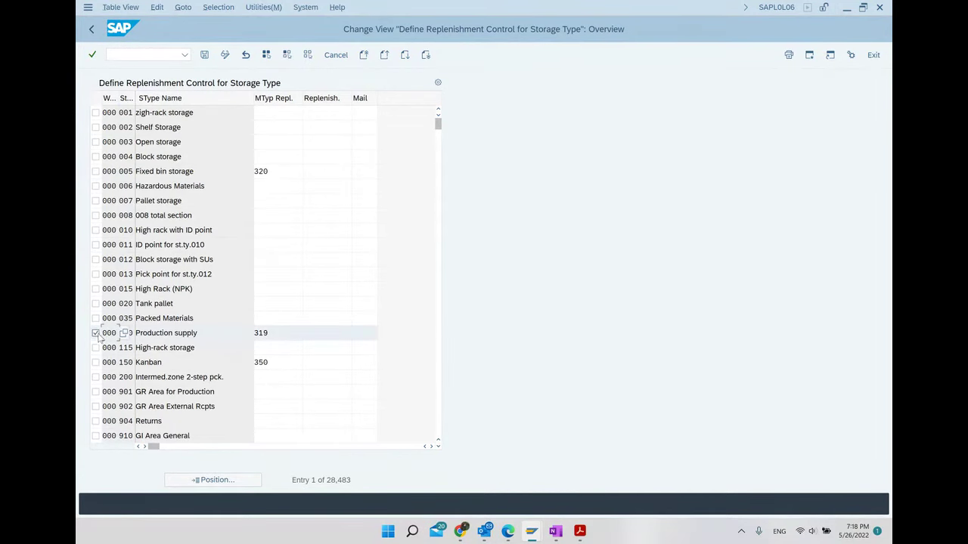
pyautogui.click(286, 334)
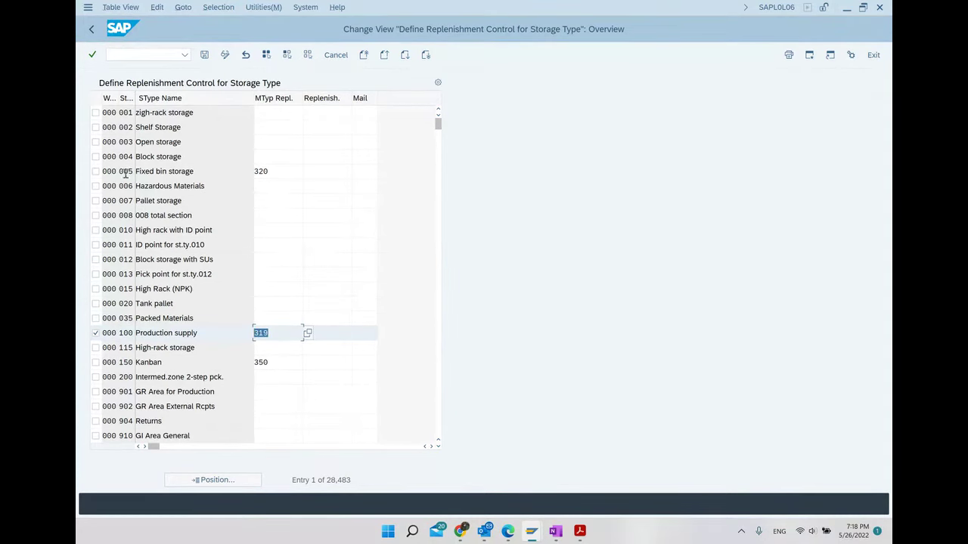
pyautogui.moveTo(134, 98); pyautogui.dragTo(146, 99)
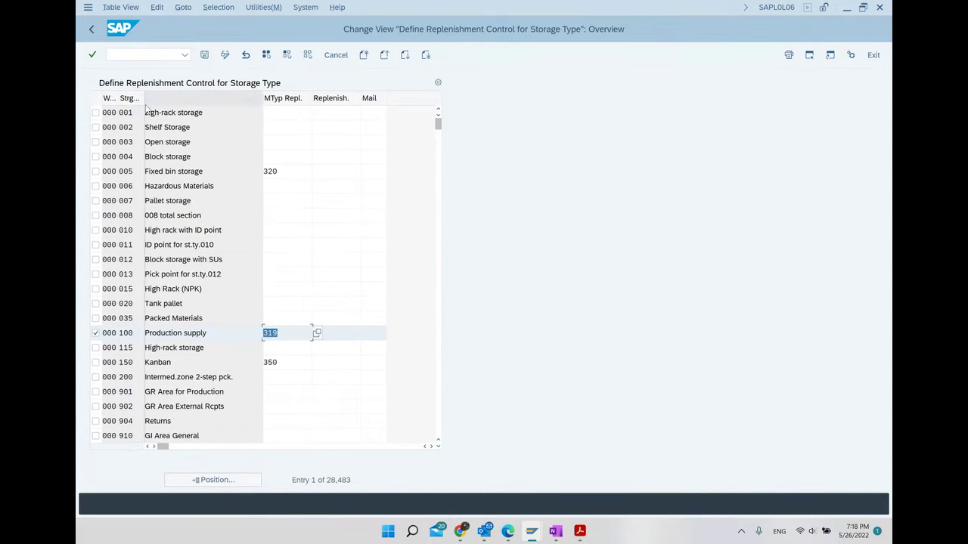
pyautogui.hotkey('shift', 'Tab')
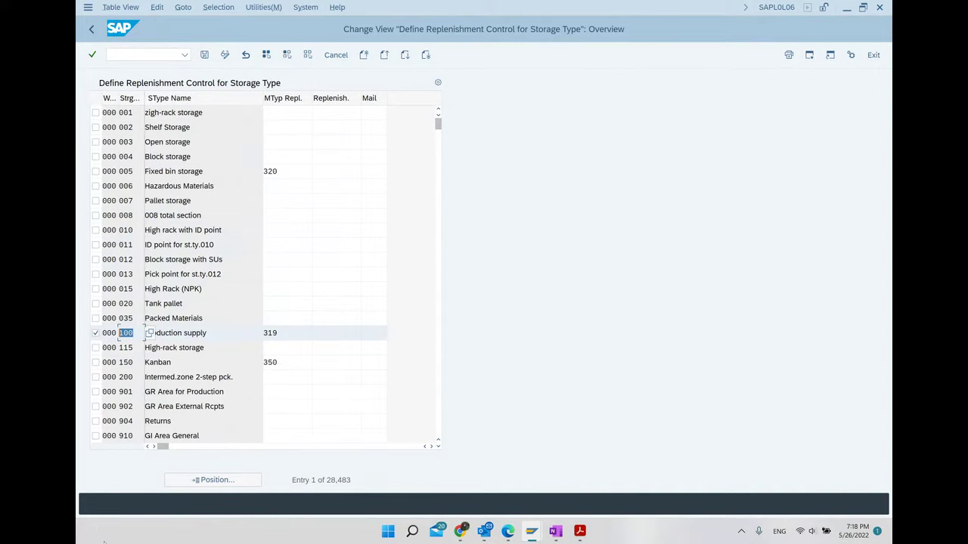
pyautogui.press('Tab')
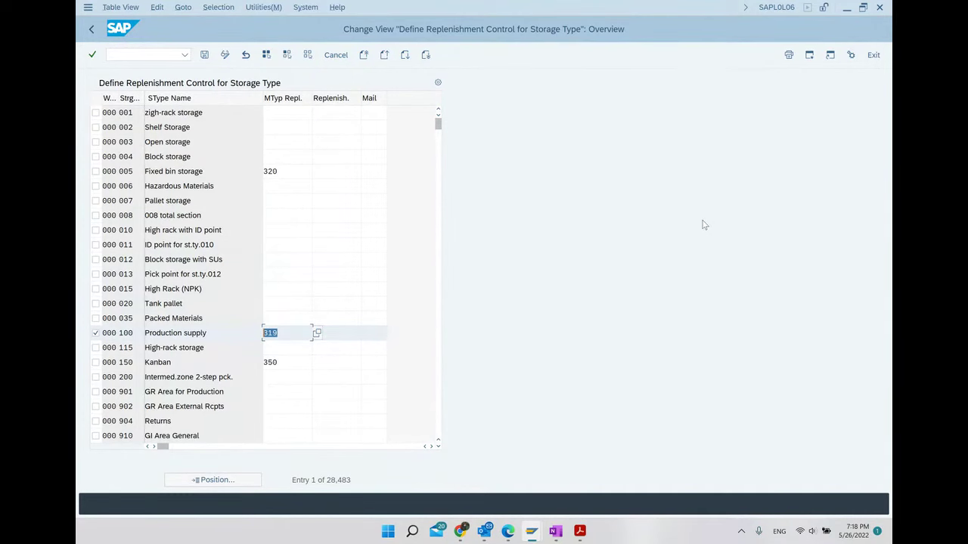
# - Review the Production supply entry and the interim storage types from 902 onwards, and return to the PP Interface overview
pyautogui.click(105, 333)
pyautogui.click(135, 335)
pyautogui.moveTo(134, 407); pyautogui.dragTo(116, 409)
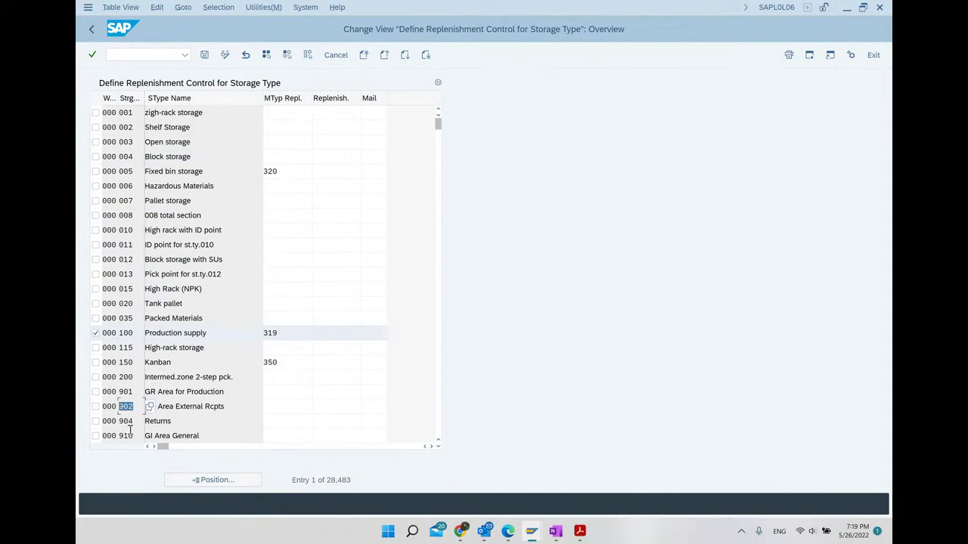
pyautogui.scroll(-1, 130, 418)
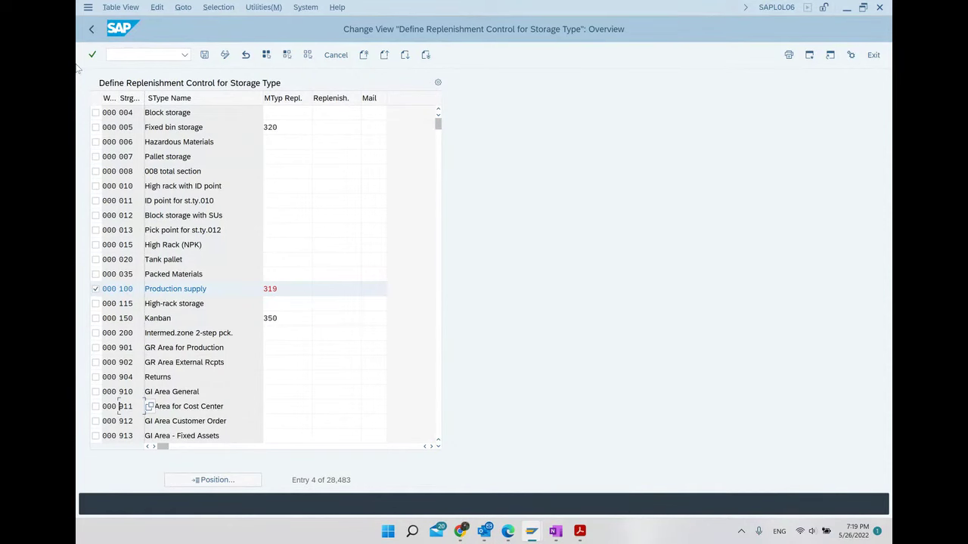
pyautogui.click(91, 30)
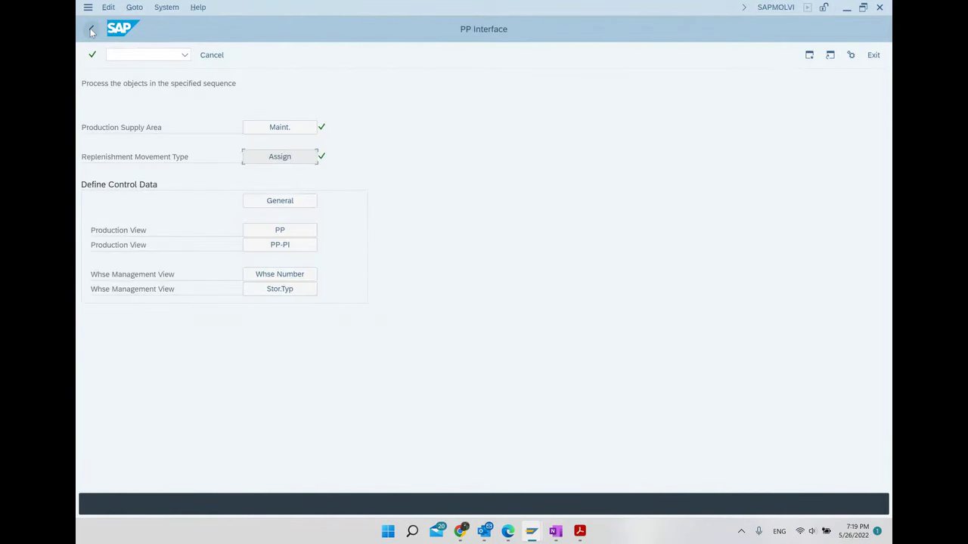
# - View the general WM-PP staging control data, and open the production scheduling profiles positioned at plant 1000
pyautogui.click(269, 203)
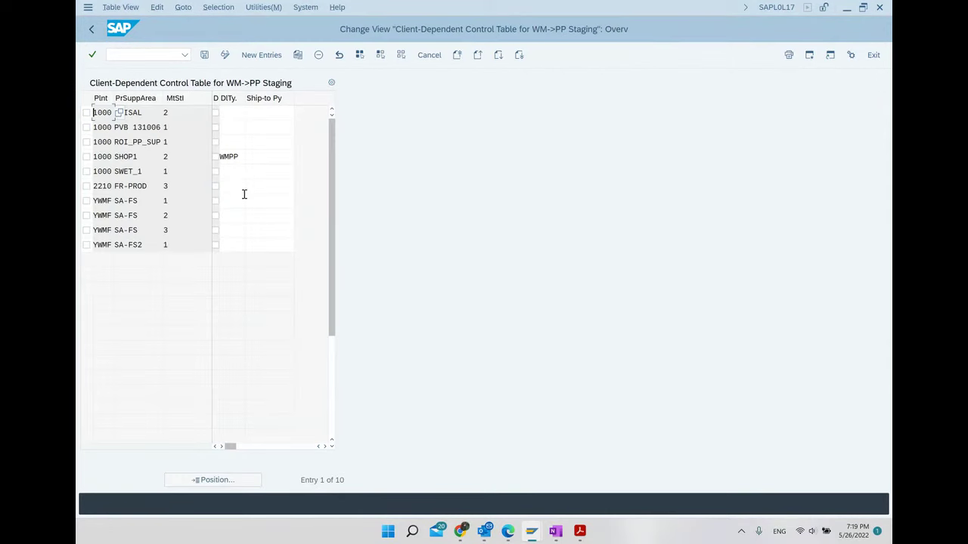
pyautogui.click(90, 30)
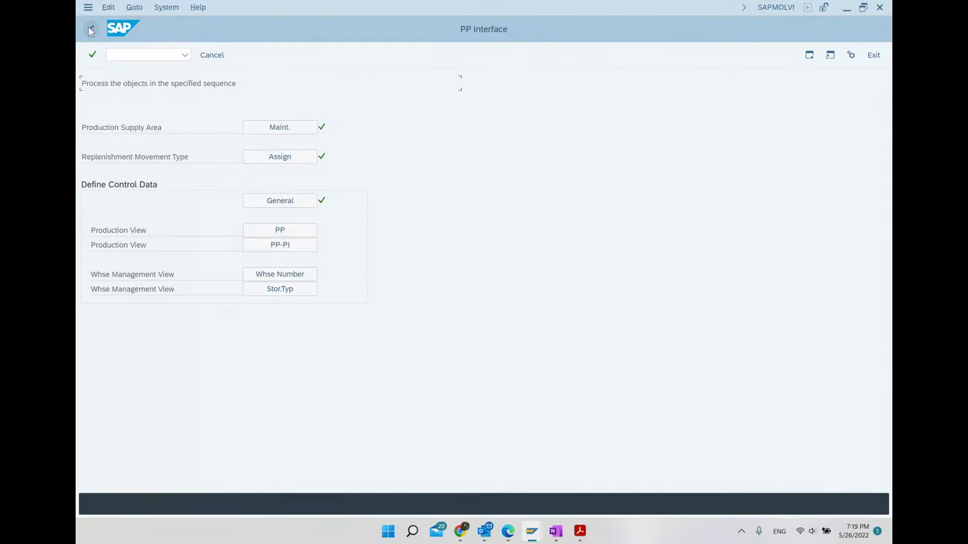
pyautogui.click(284, 229)
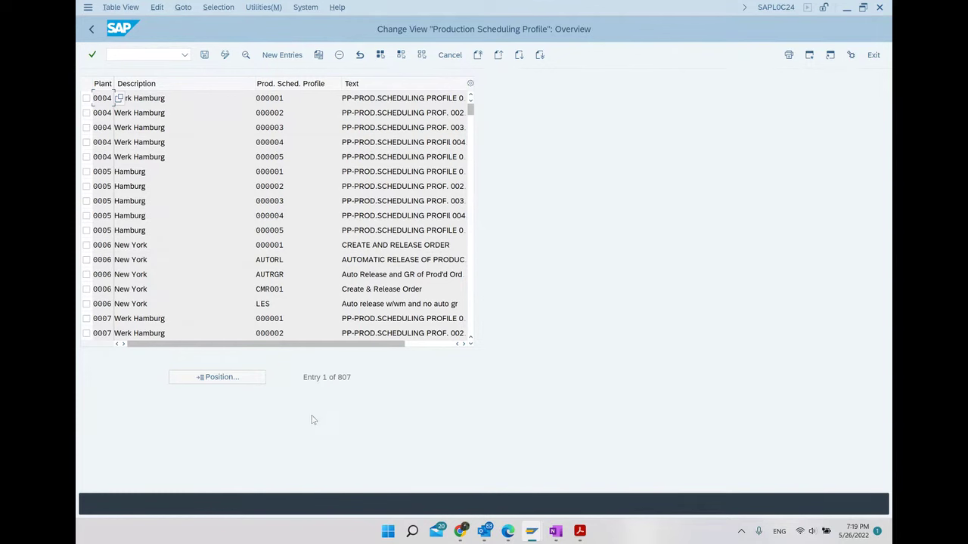
pyautogui.click(227, 378)
pyautogui.write('1000')
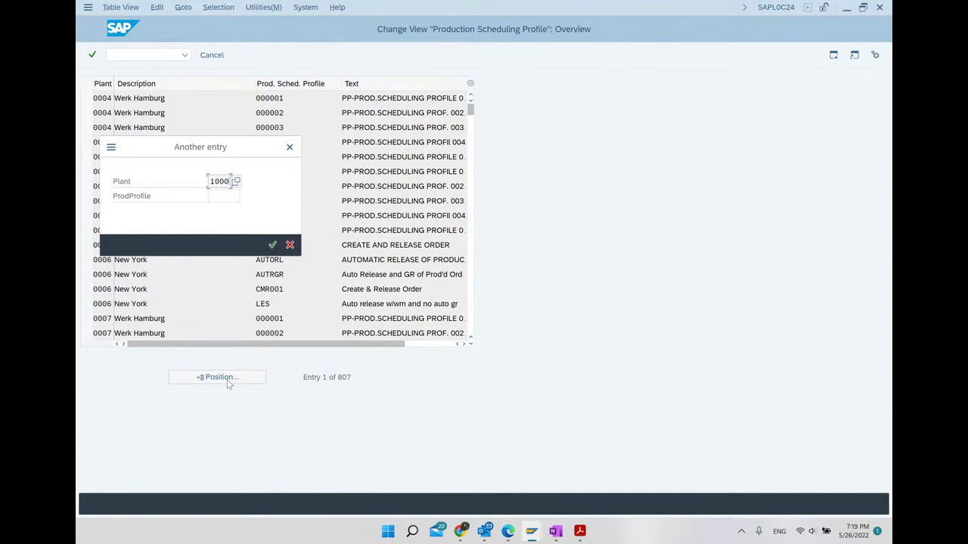
pyautogui.press('Return')
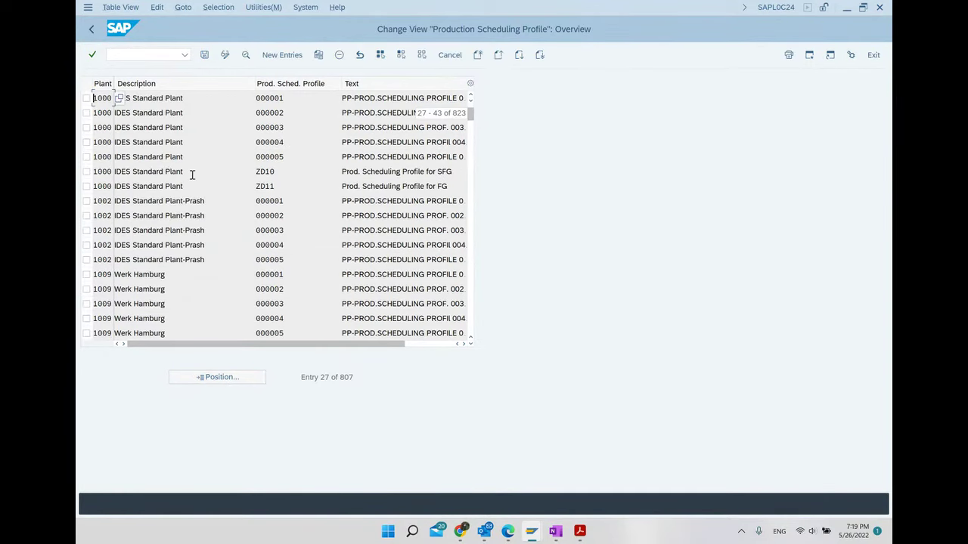
# - Open the details of production scheduling profile 000001 for plant 1000 and check its plant and profile keys
pyautogui.click(170, 99)
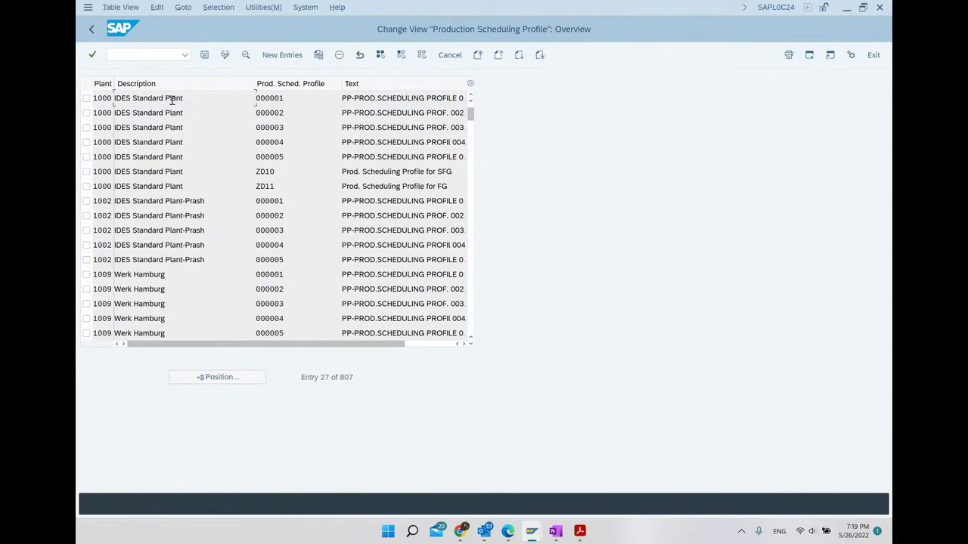
pyautogui.moveTo(292, 99); pyautogui.dragTo(223, 91)
pyautogui.click(278, 99)
pyautogui.doubleClick(277, 99)
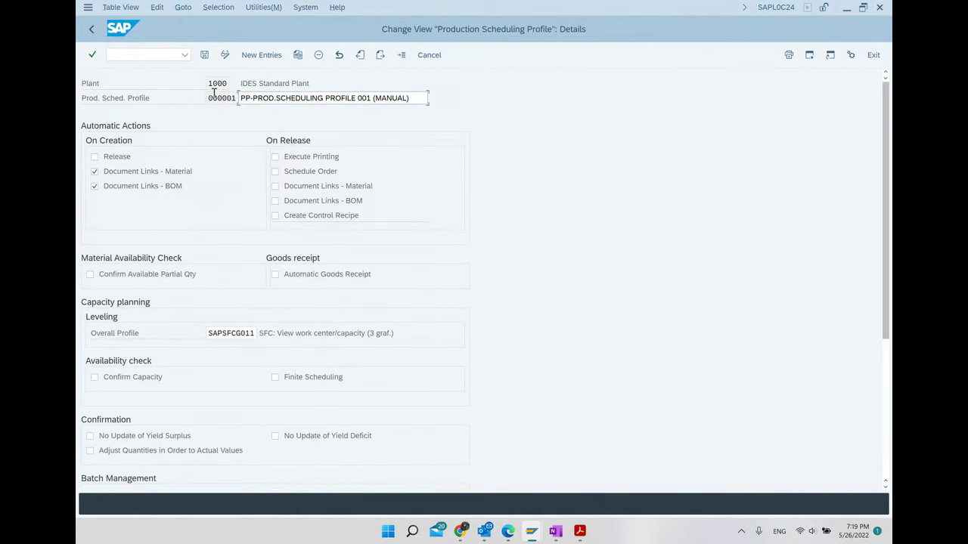
pyautogui.moveTo(227, 84)
pyautogui.mouseDown()
pyautogui.moveTo(203, 84)
pyautogui.moveTo(238, 98)
pyautogui.mouseUp()
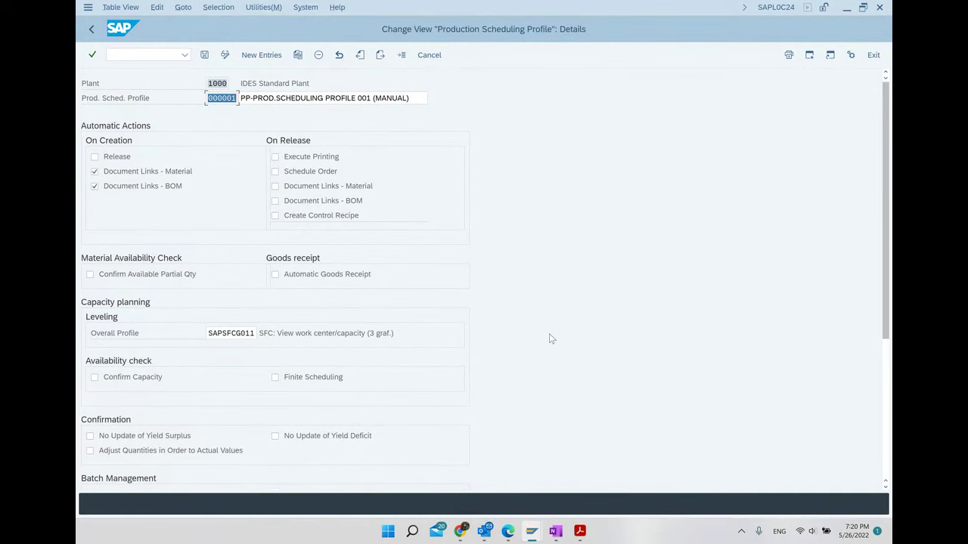
# - Examine the profile's settings down to the Transport section's WM Request, and return to the PP Interface overview
pyautogui.scroll(-4, 462, 336)
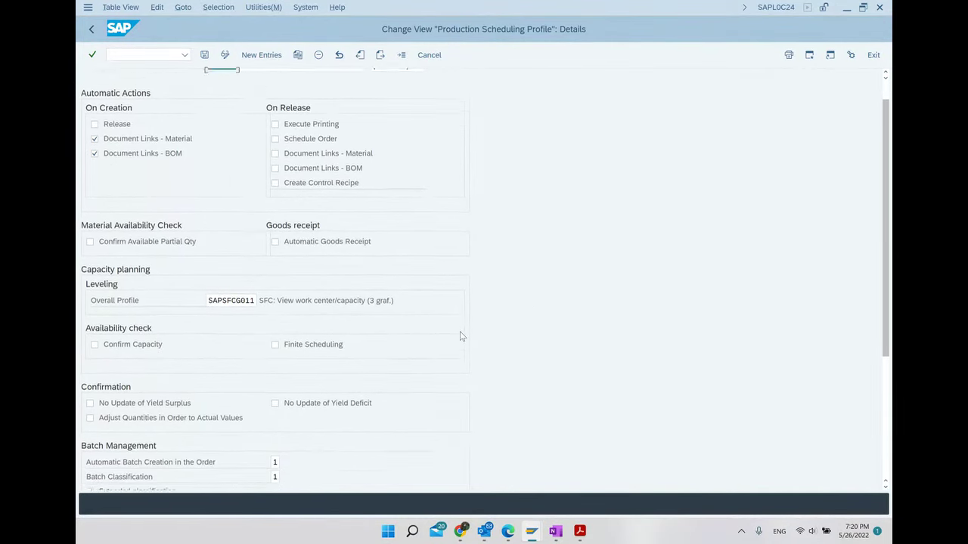
pyautogui.scroll(-4, 278, 469)
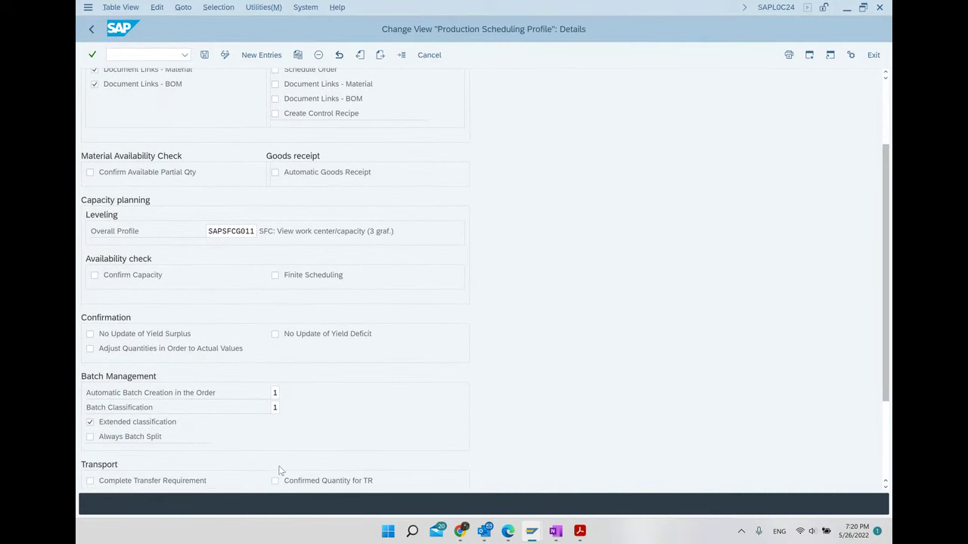
pyautogui.scroll(-5, 316, 402)
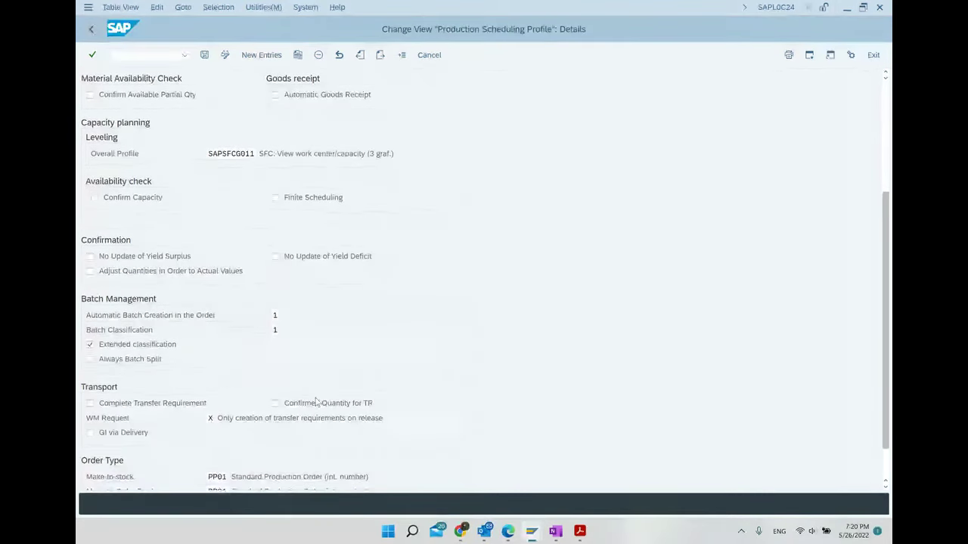
pyautogui.scroll(-1, 316, 403)
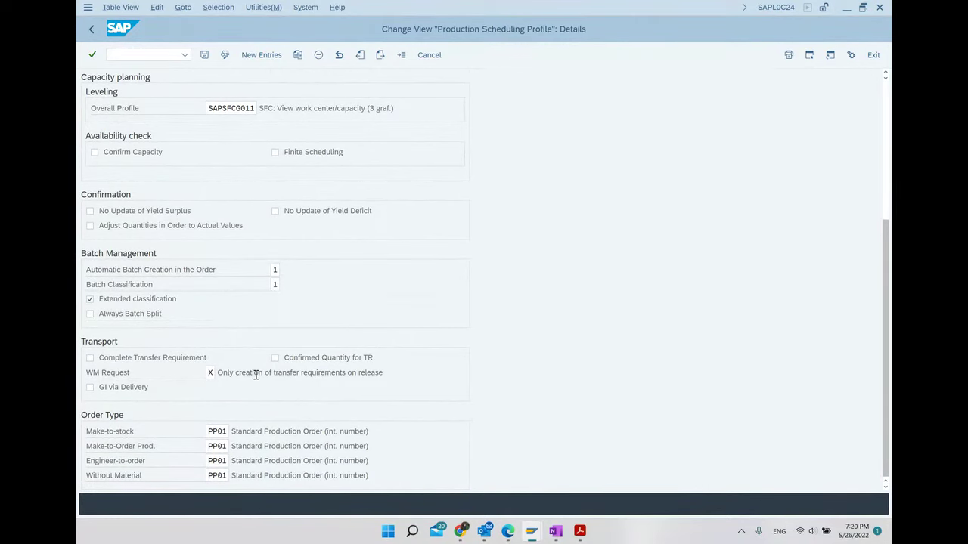
pyautogui.moveTo(254, 372); pyautogui.dragTo(495, 370)
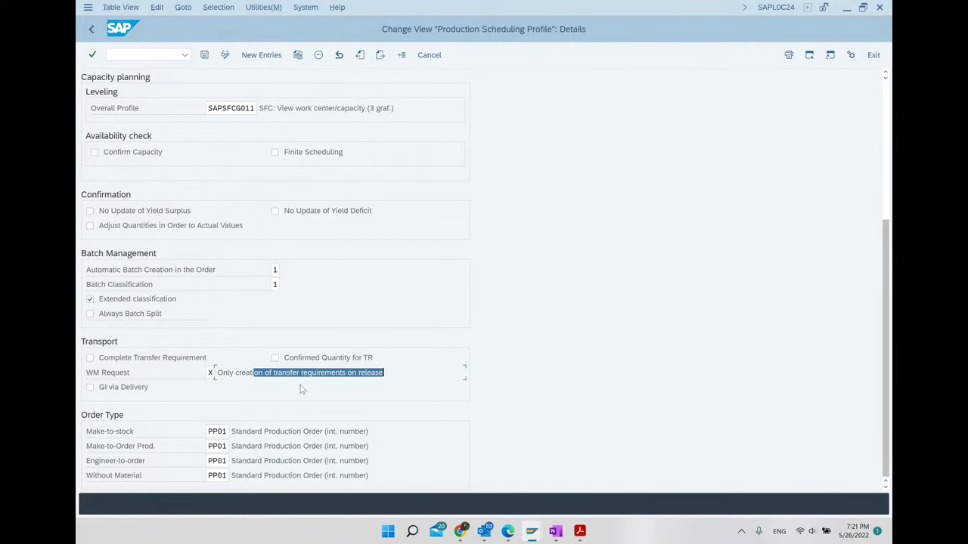
pyautogui.click(91, 29)
pyautogui.click(91, 30)
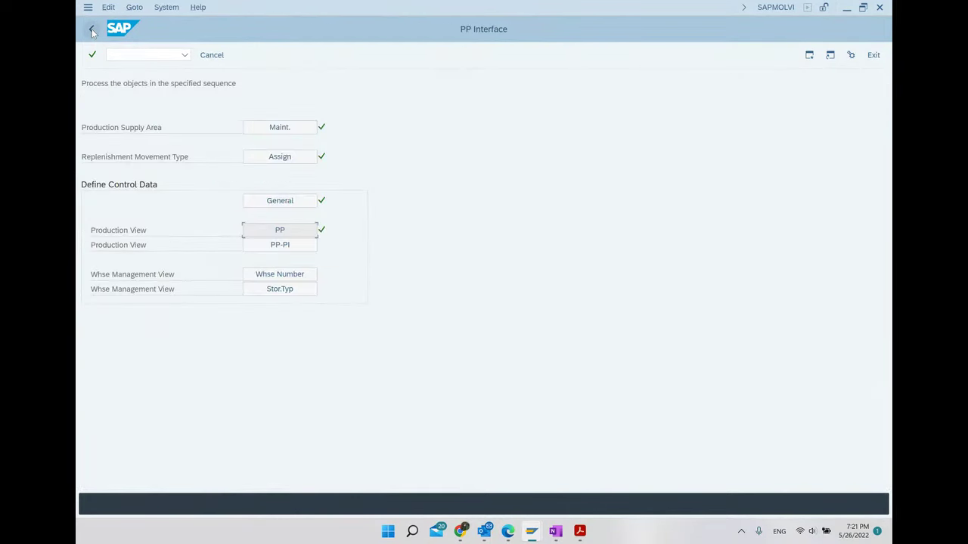
# - Switch to WM Course.pdf in Acrobat Reader and page forward to the Control Cycle slide on page 127
pyautogui.click(580, 531)
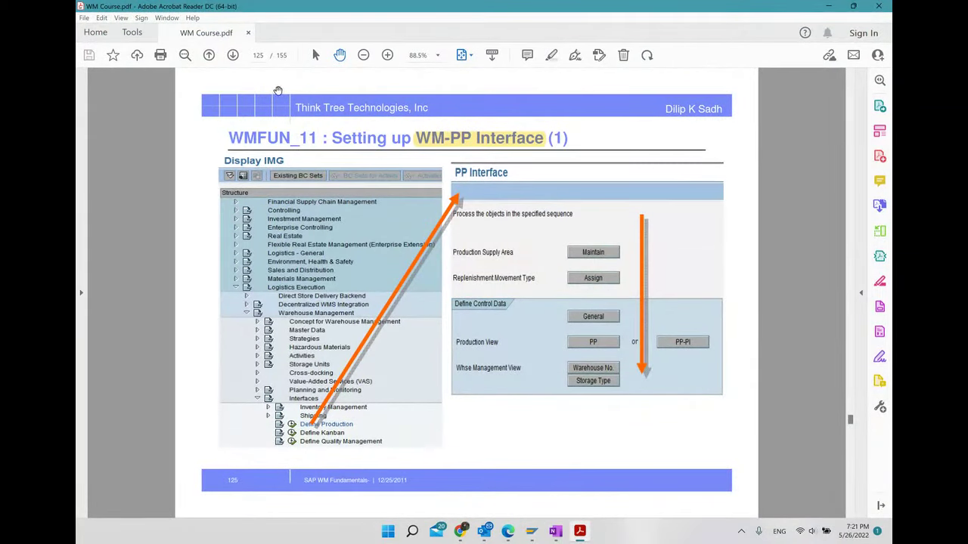
pyautogui.click(234, 56)
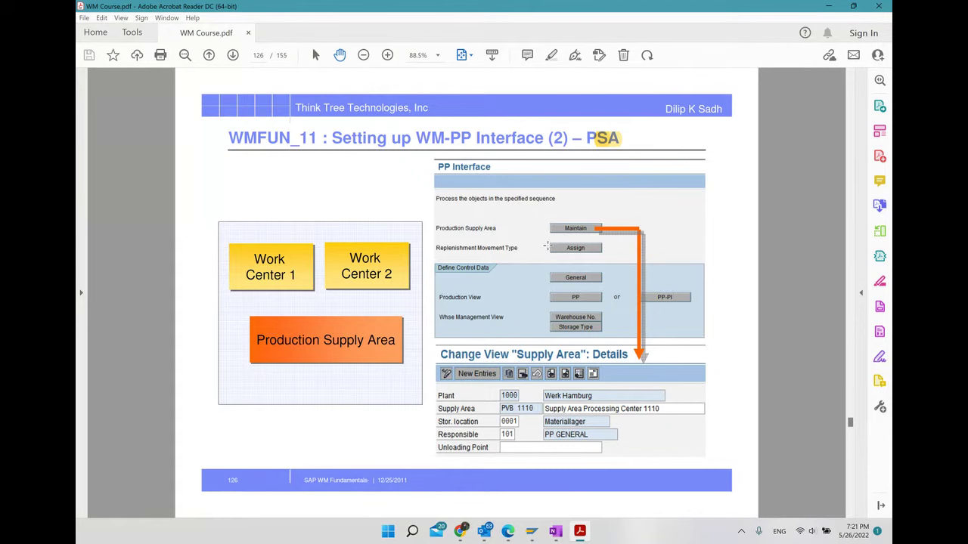
pyautogui.click(233, 55)
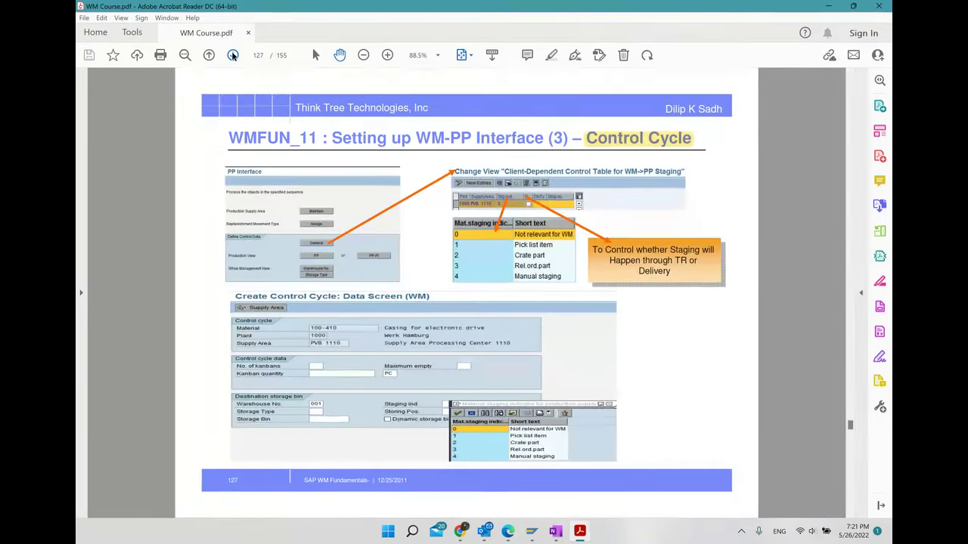
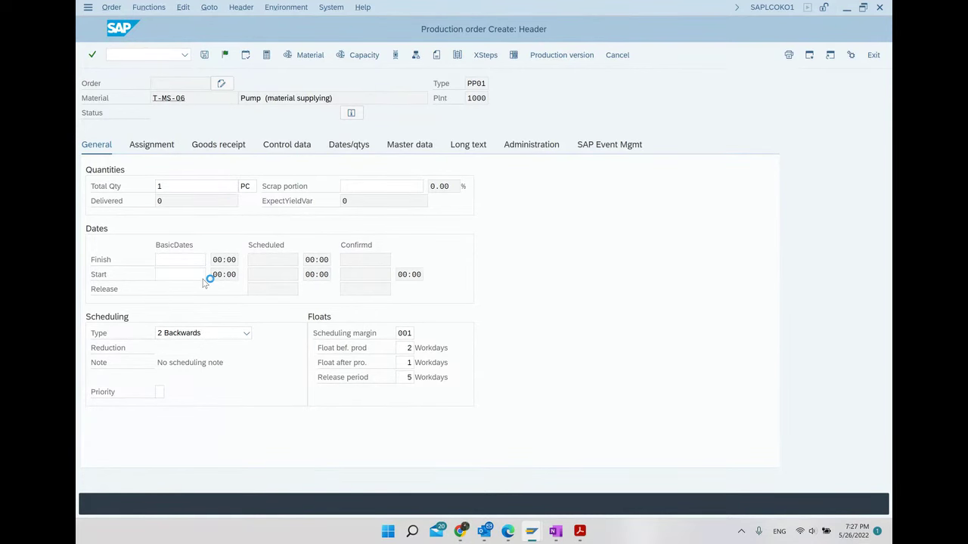
# - Set the production order's basic start date to 05/26/2022 and finish date to 05/27/2022, and schedule the order
pyautogui.doubleClick(204, 271)
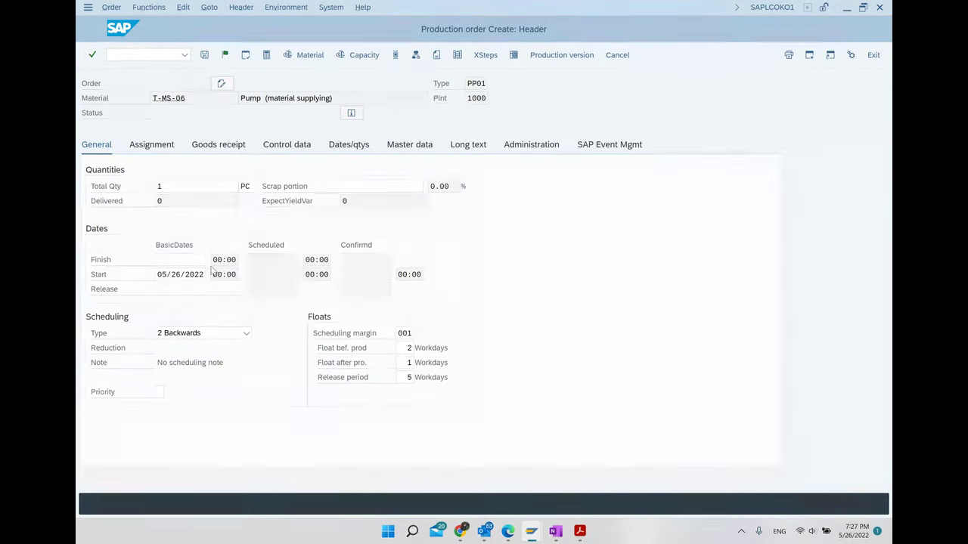
pyautogui.doubleClick(215, 261)
pyautogui.click(275, 271)
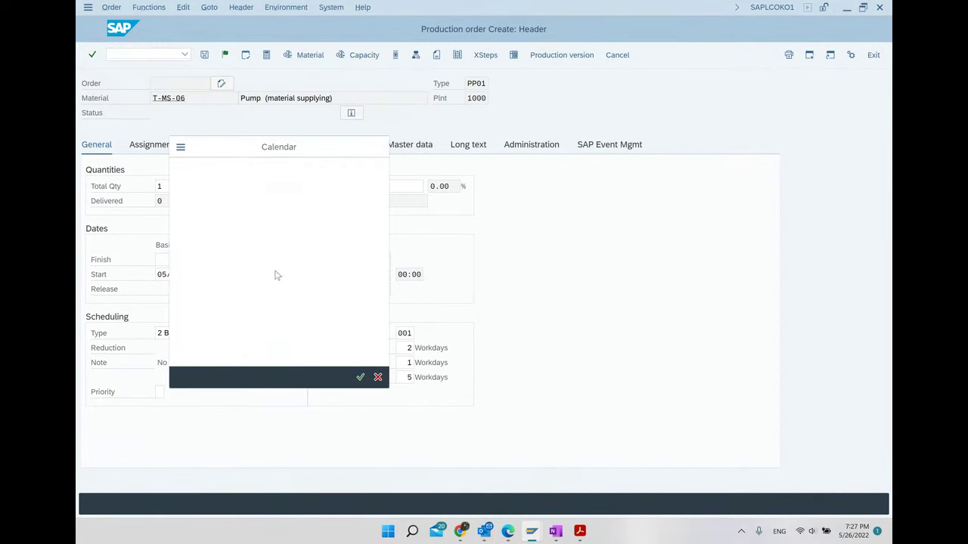
pyautogui.press('Return')
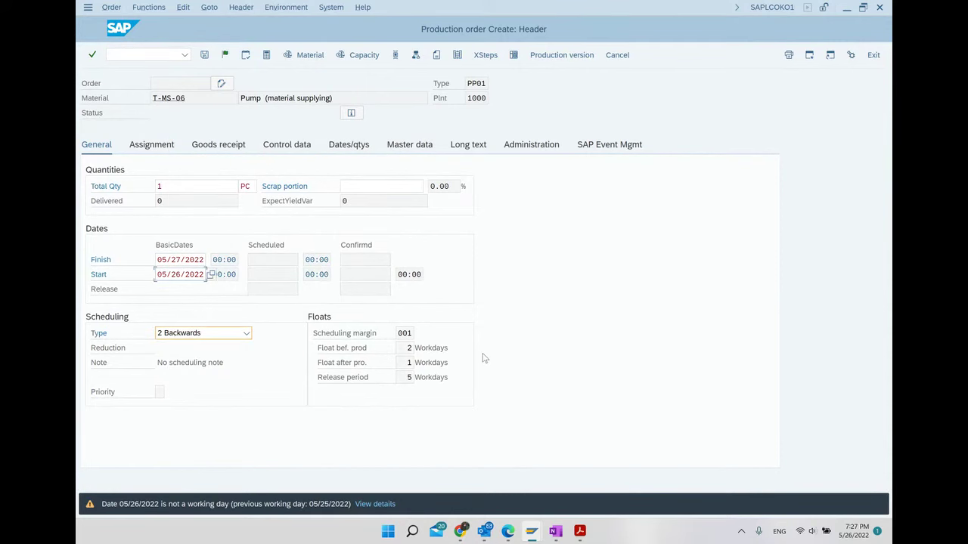
pyautogui.click(439, 298)
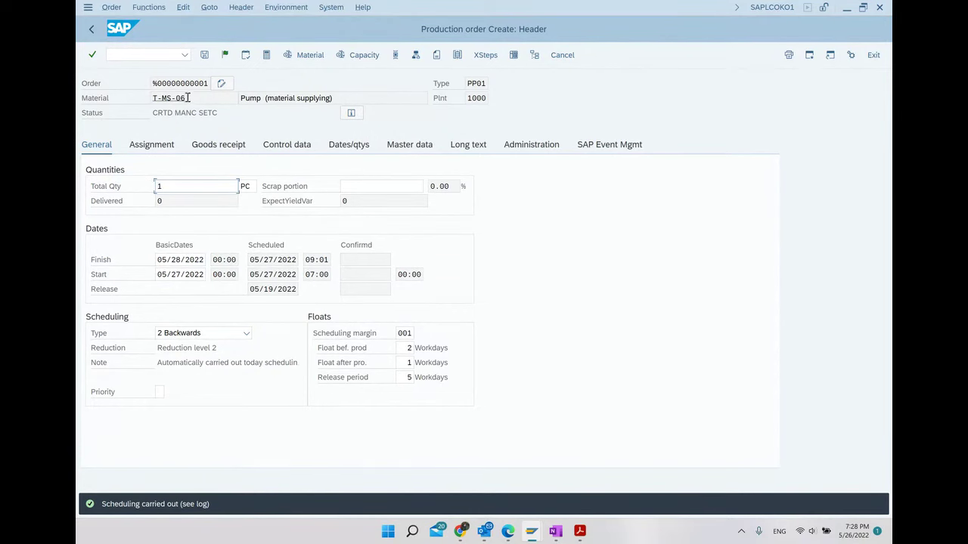
# - Review the order header's assignment, goods receipt storage location and control data
pyautogui.click(151, 144)
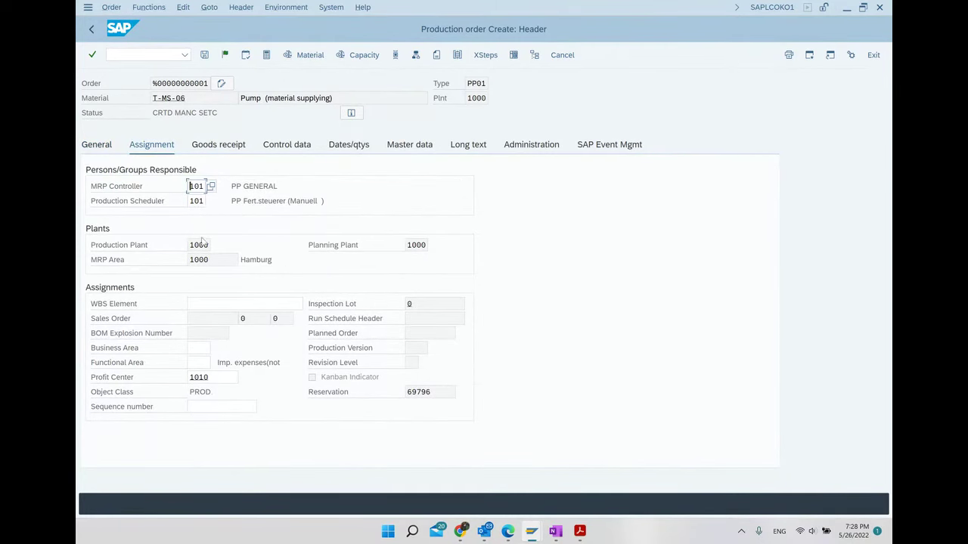
pyautogui.click(225, 148)
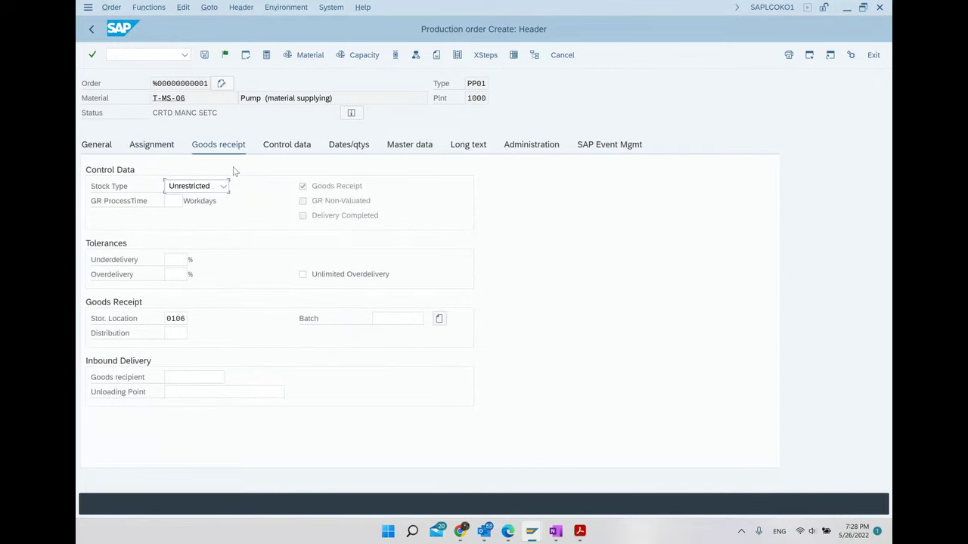
pyautogui.click(165, 319)
pyautogui.click(299, 150)
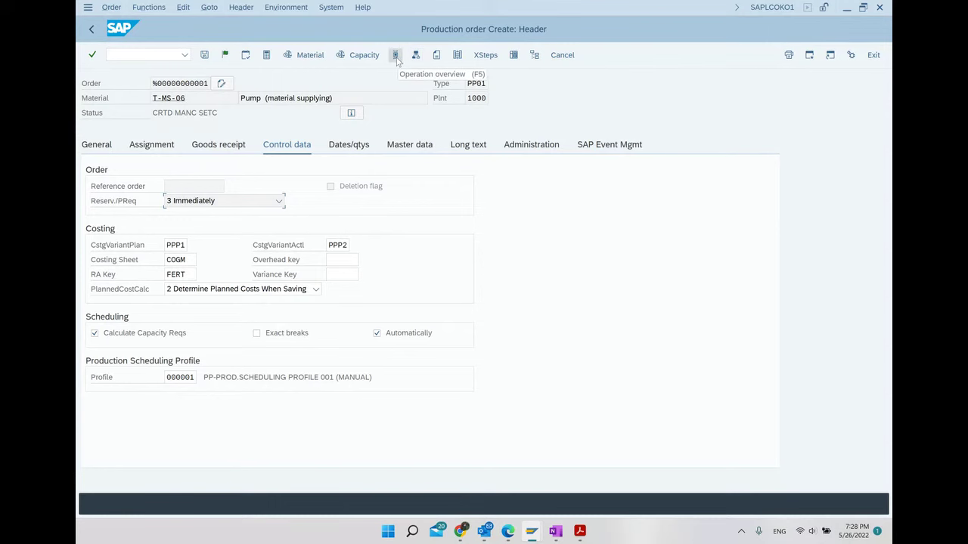
# - Review the order's operation overview for the pump material and return to the header
pyautogui.click(395, 142)
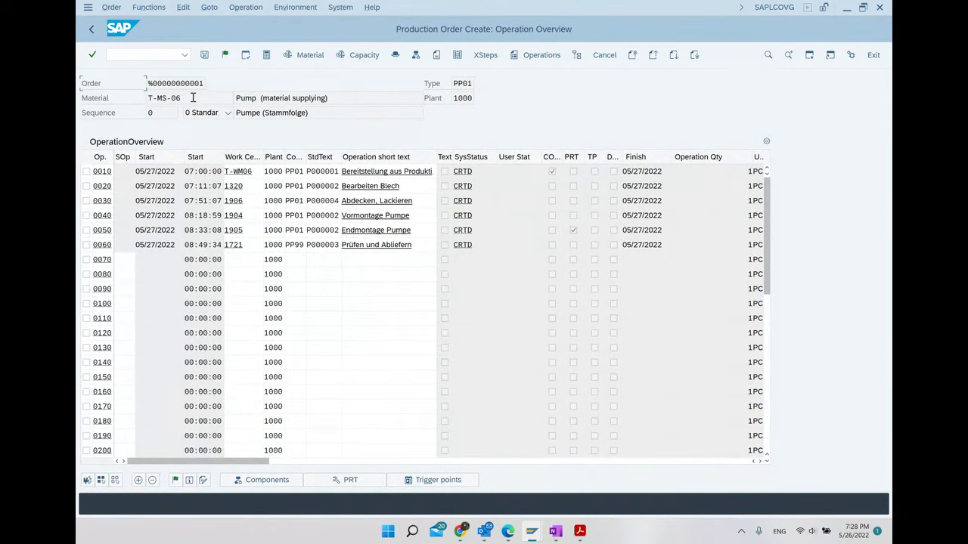
pyautogui.moveTo(329, 97); pyautogui.dragTo(114, 94)
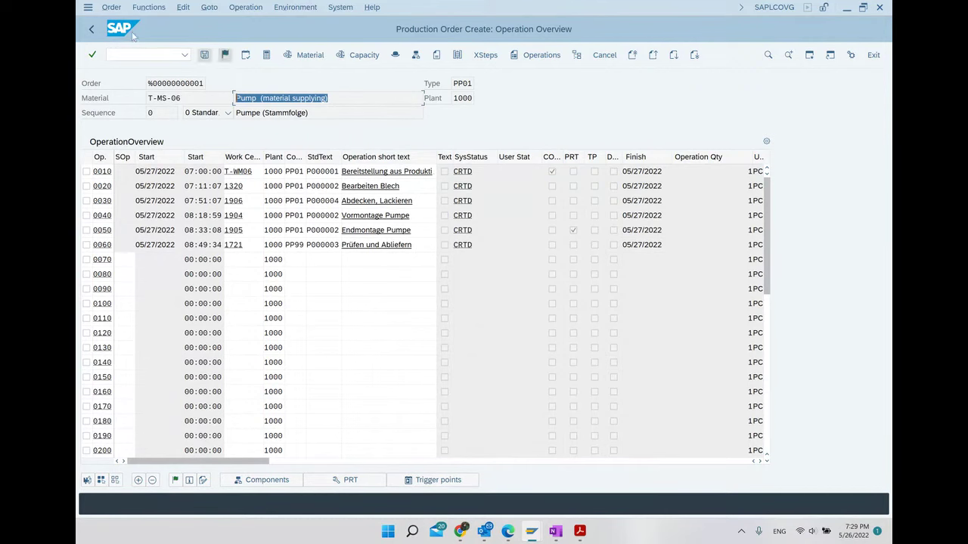
pyautogui.click(90, 30)
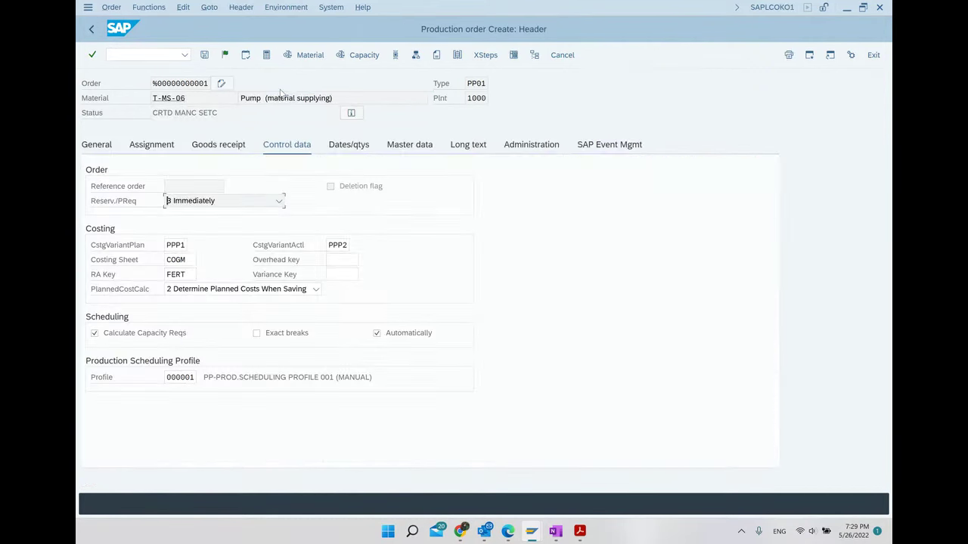
# - Open the order's component overview and review the listed components, including the hollow shaft, ball bearing and pressure cover
pyautogui.click(416, 56)
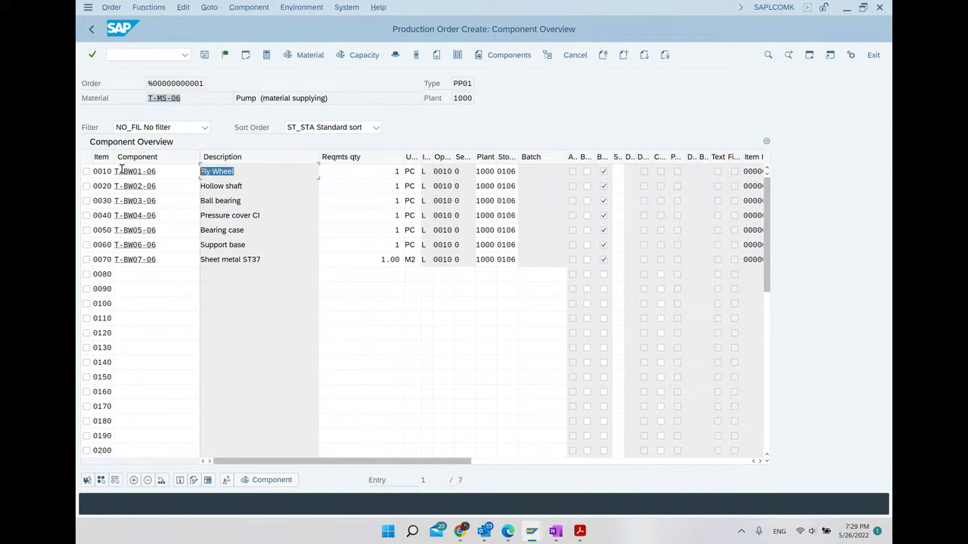
pyautogui.click(250, 189)
pyautogui.click(235, 200)
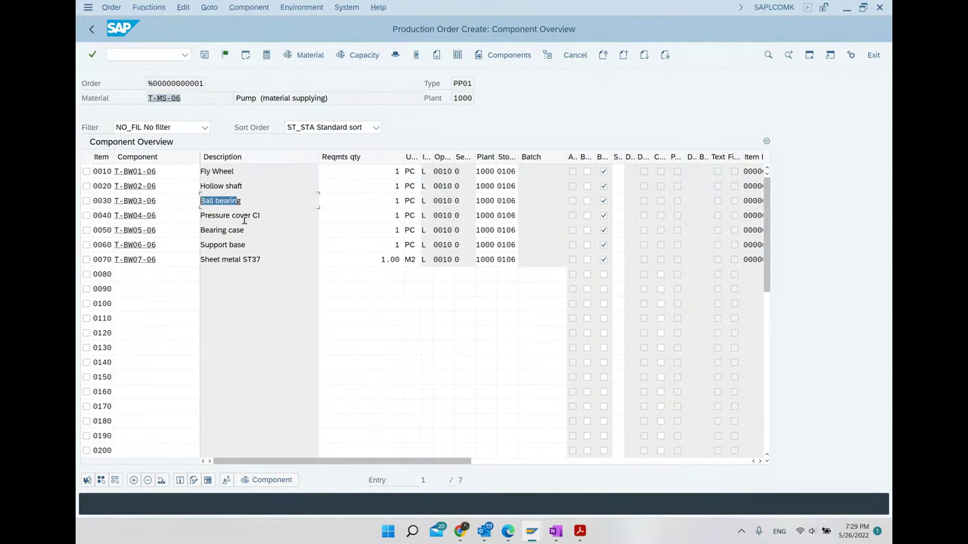
pyautogui.click(259, 218)
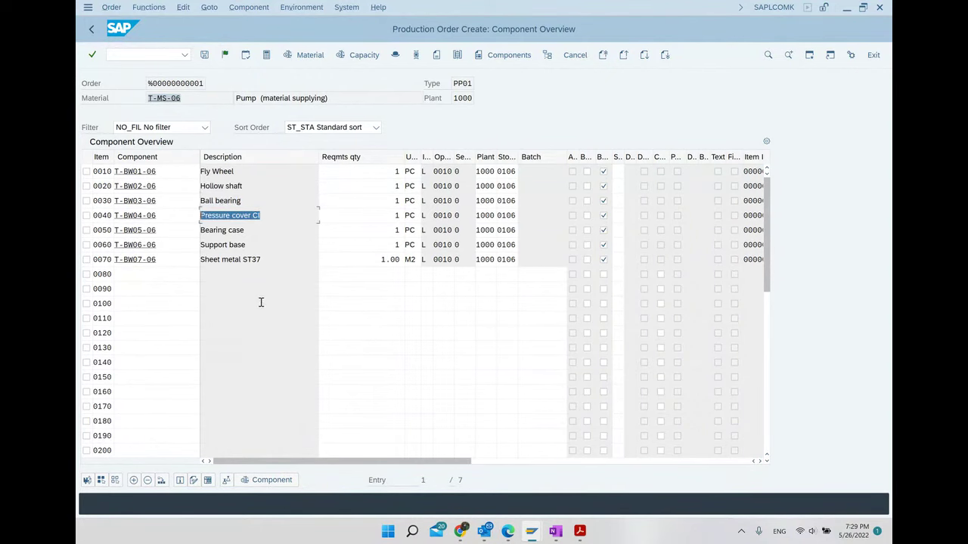
# - Save the new production order and open it for changing
pyautogui.click(205, 56)
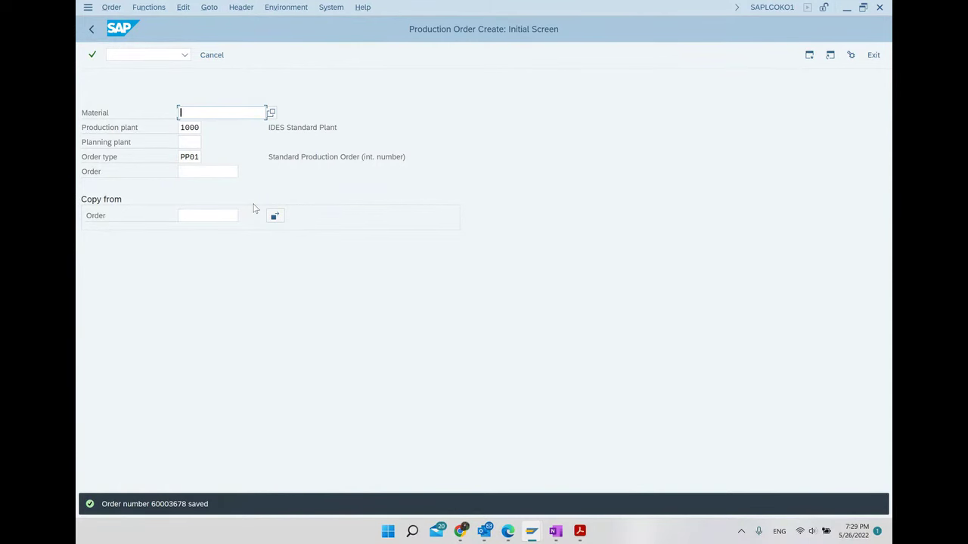
pyautogui.click(114, 8)
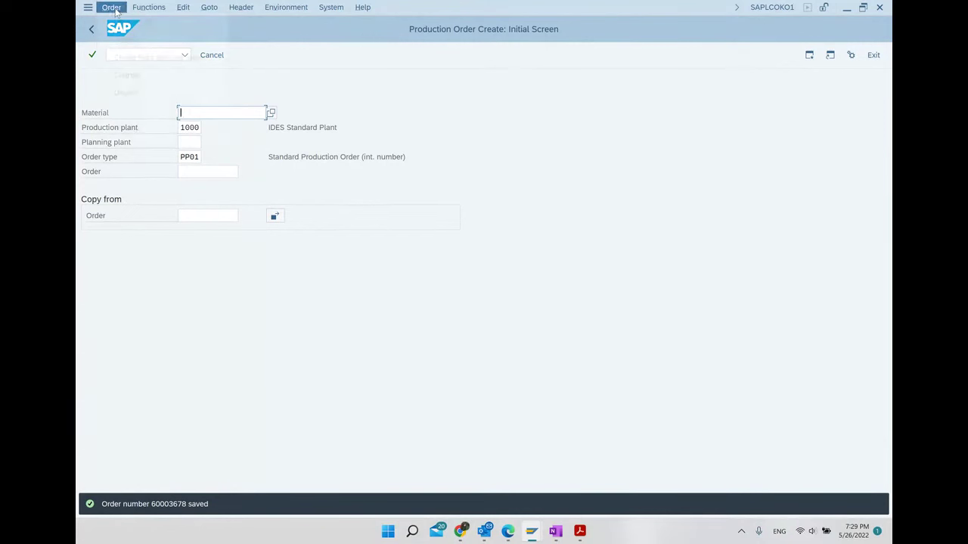
pyautogui.click(127, 73)
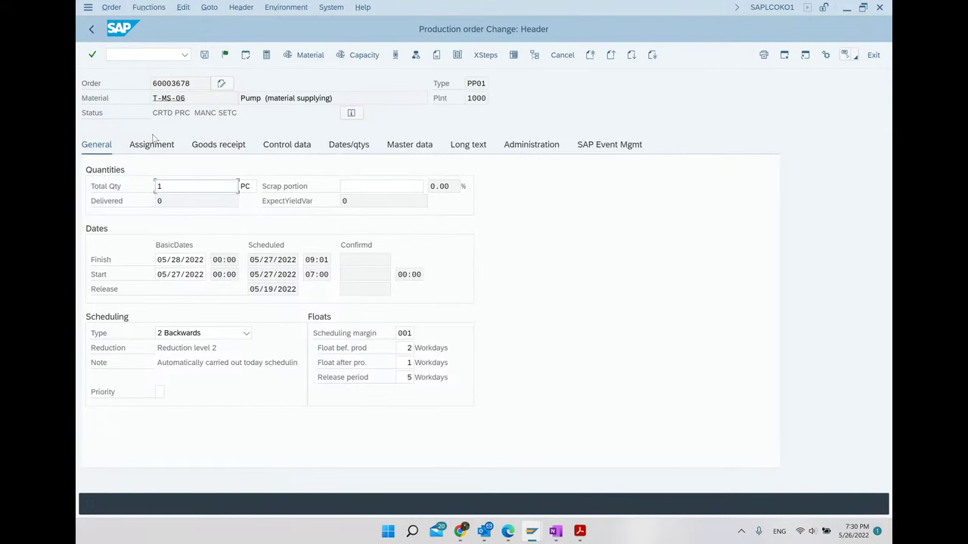
# - Release the production order and save it despite the WM material provision error
pyautogui.click(225, 55)
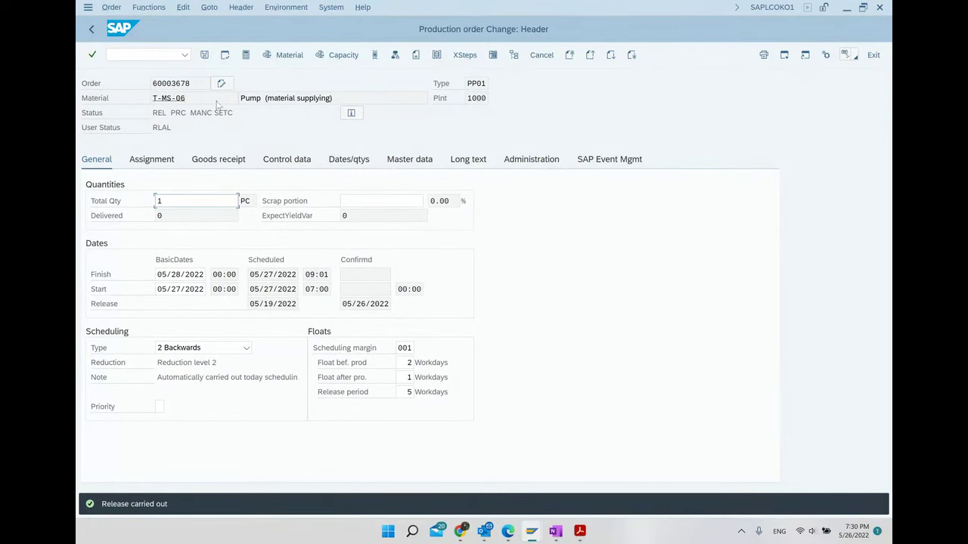
pyautogui.click(204, 55)
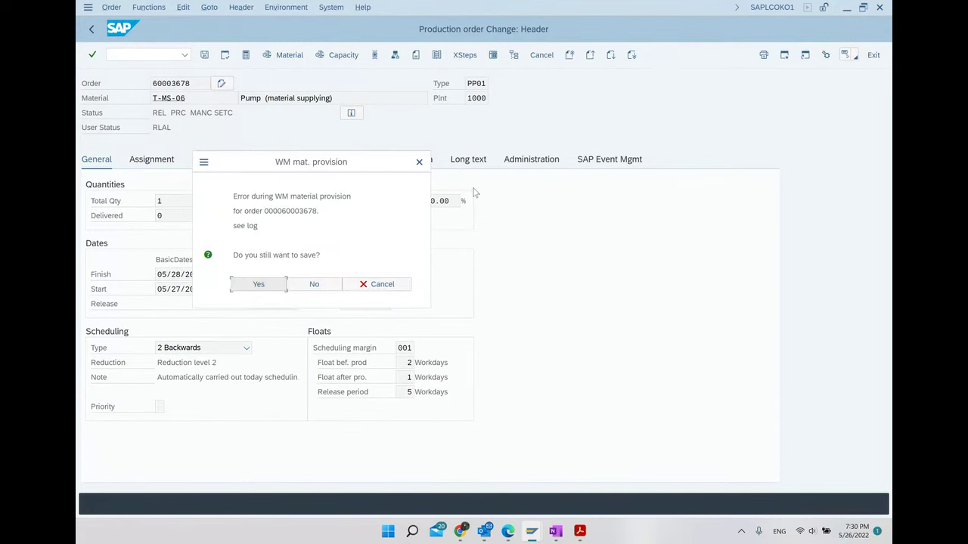
pyautogui.click(272, 289)
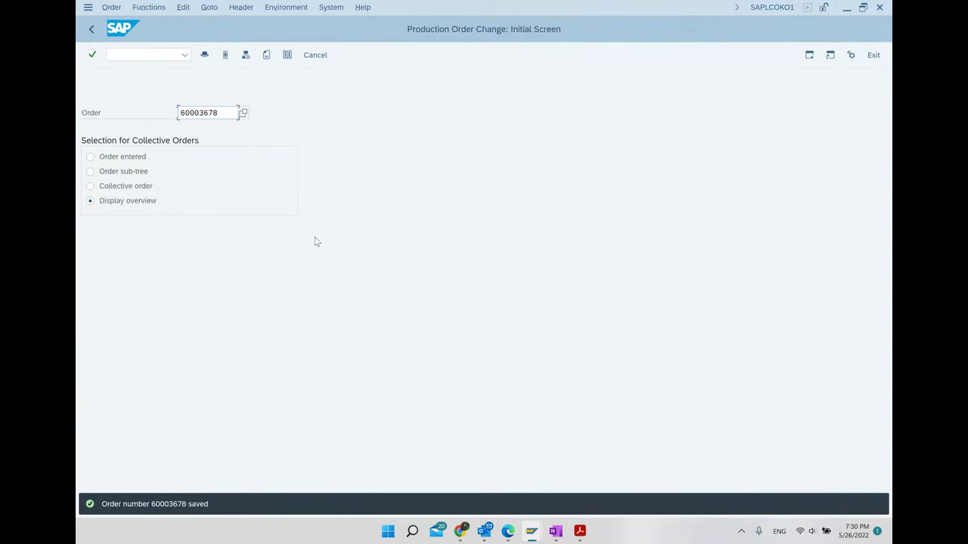
# - Open the released production order in display mode to check its header status
pyautogui.click(112, 8)
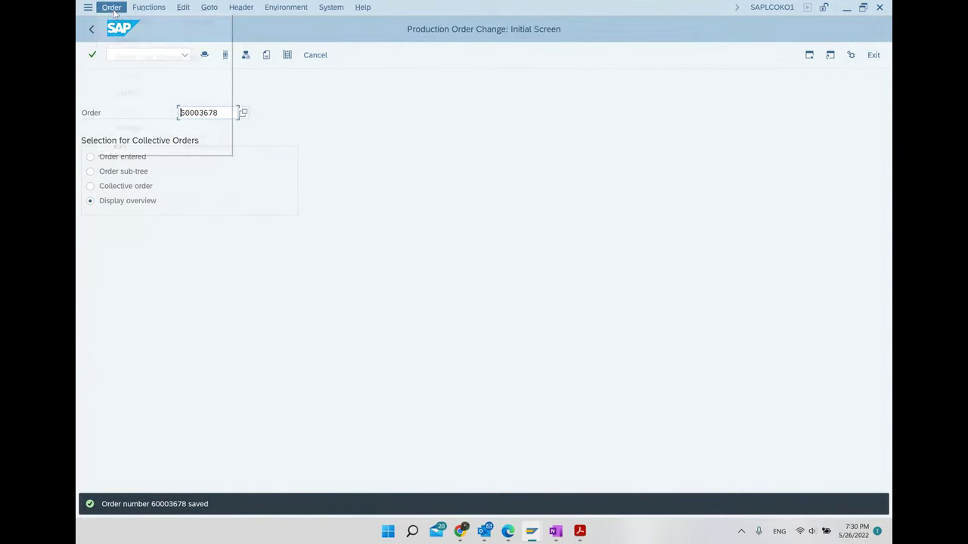
pyautogui.click(127, 94)
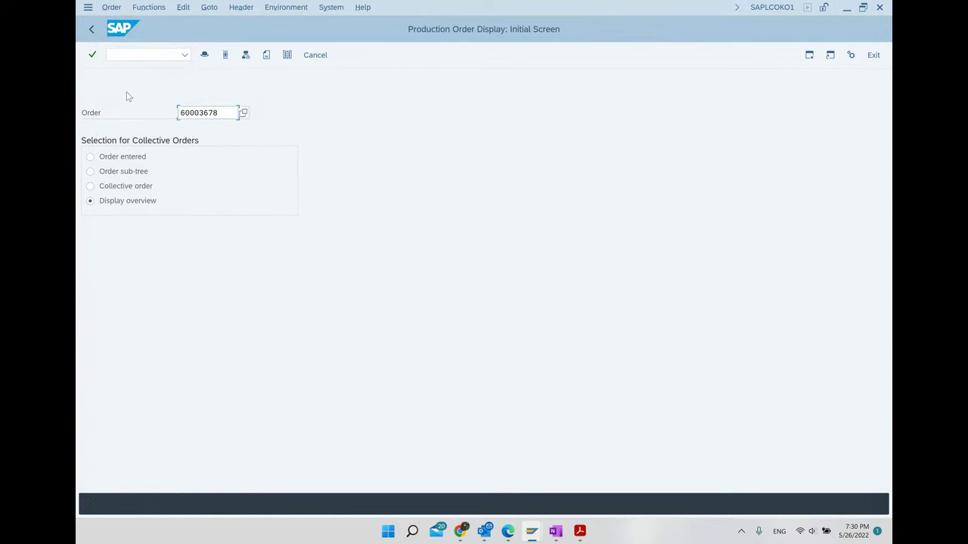
pyautogui.press('Return')
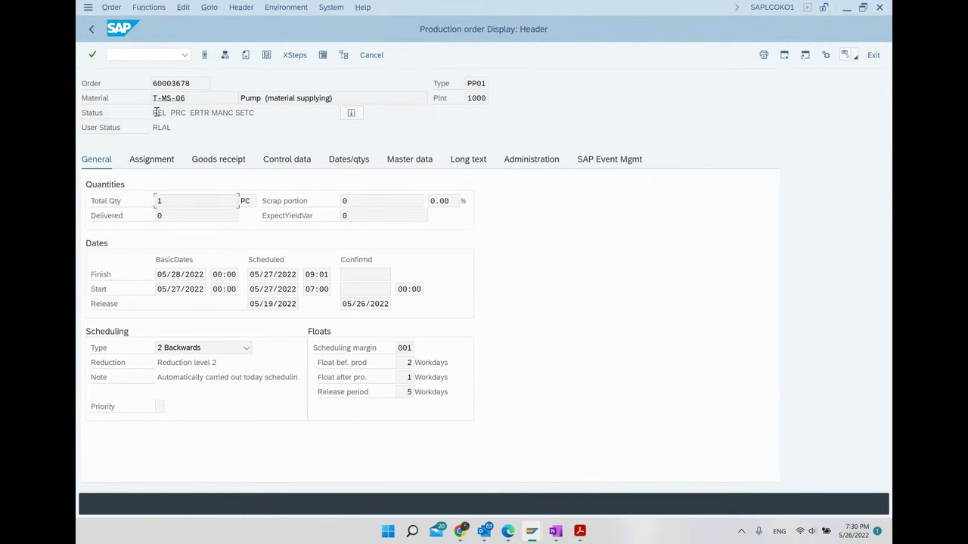
# - Review the production order's header status and the available WM pick list and log functions
pyautogui.moveTo(156, 113); pyautogui.dragTo(182, 134)
pyautogui.click(183, 7)
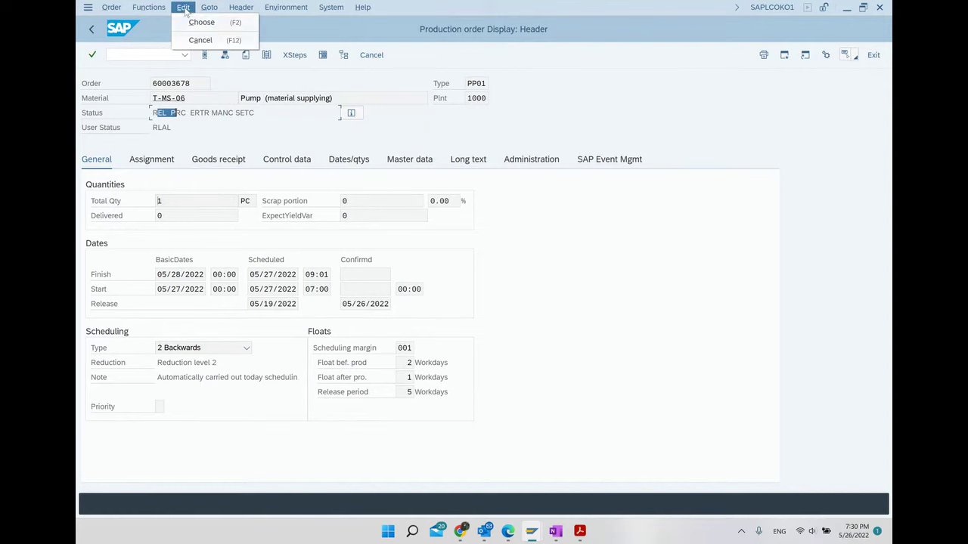
pyautogui.moveTo(209, 8)
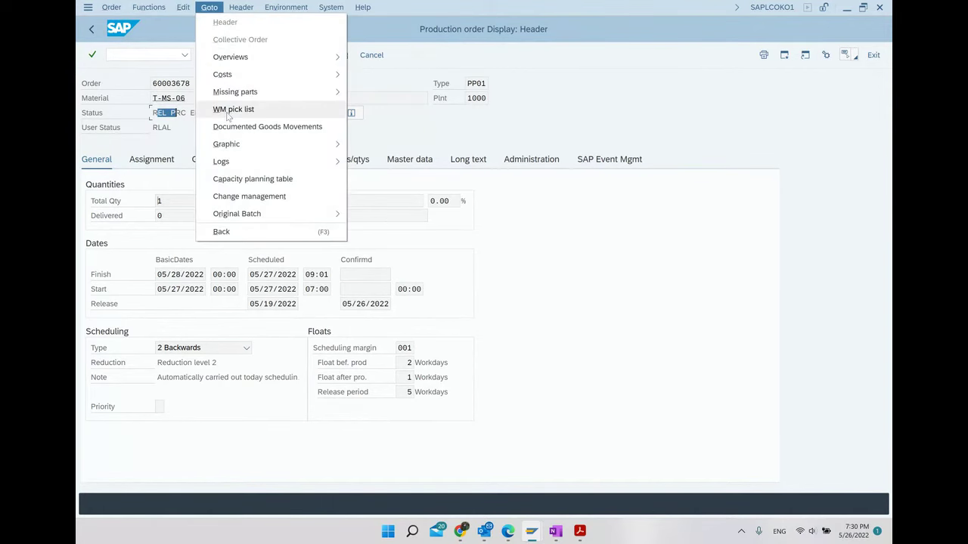
pyautogui.moveTo(230, 166)
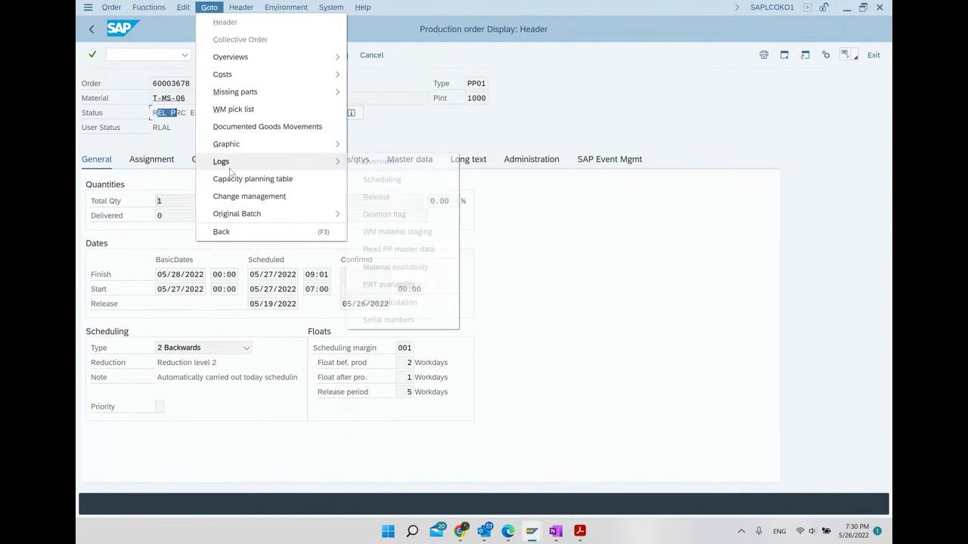
pyautogui.click(671, 306)
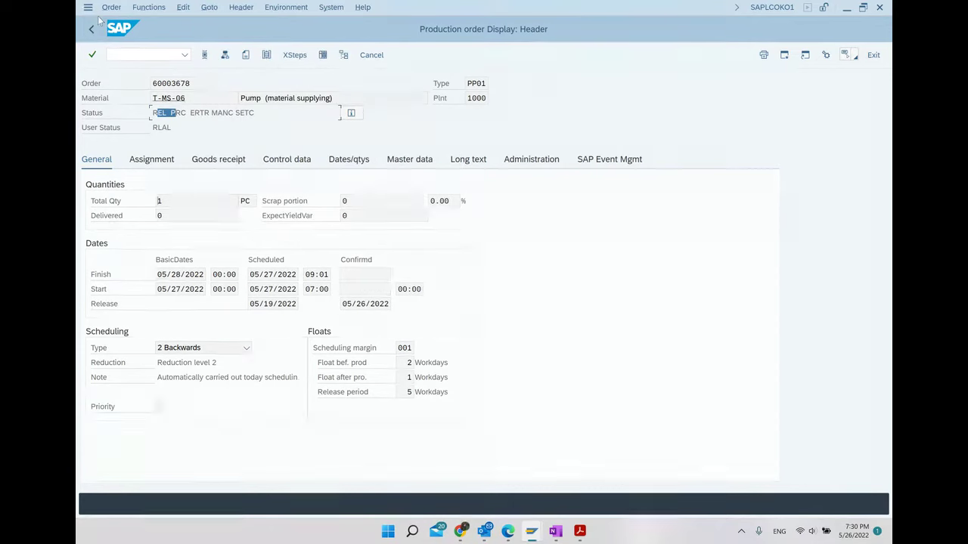
# - Leave the production order display and open LB13, the transfer requirement display by requirement, under Internal Whse Processes
pyautogui.click(91, 30)
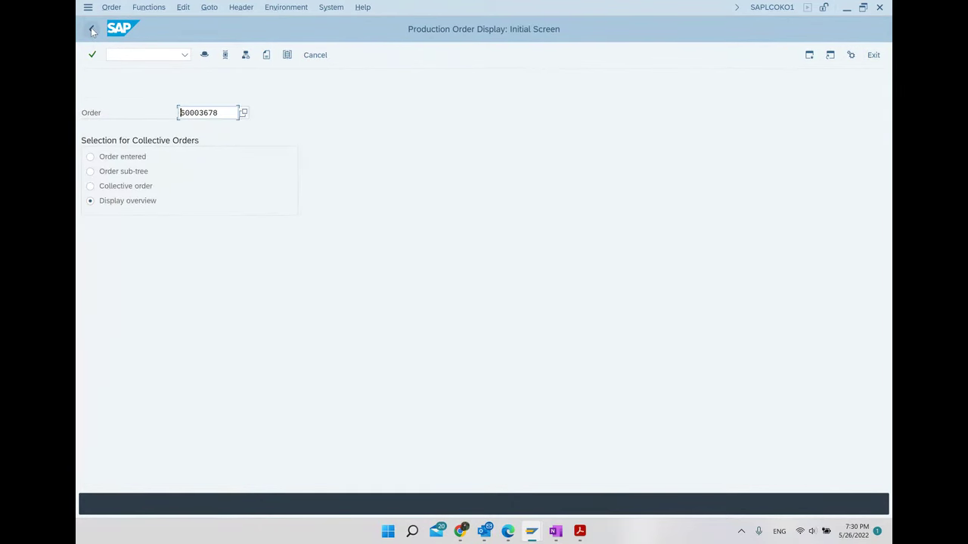
pyautogui.click(92, 29)
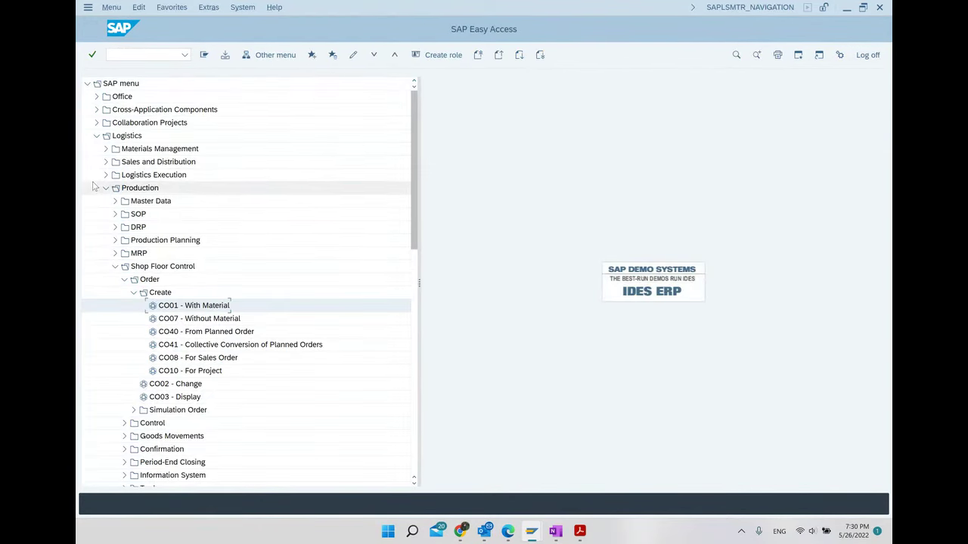
pyautogui.click(106, 187)
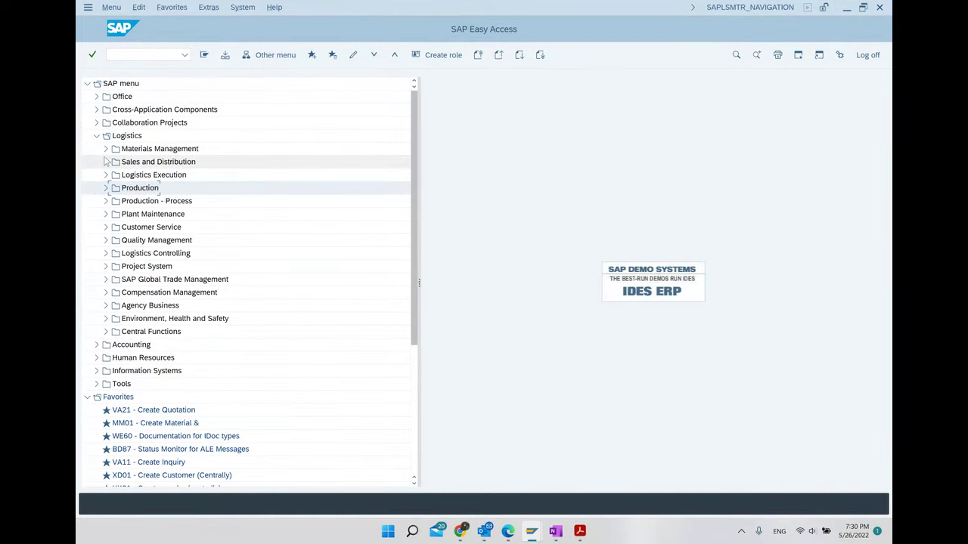
pyautogui.click(104, 176)
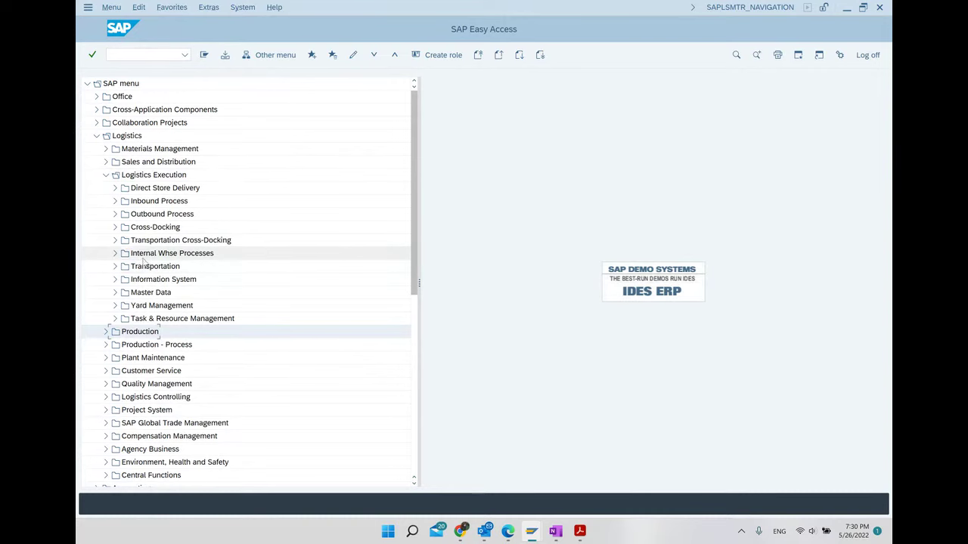
pyautogui.click(115, 254)
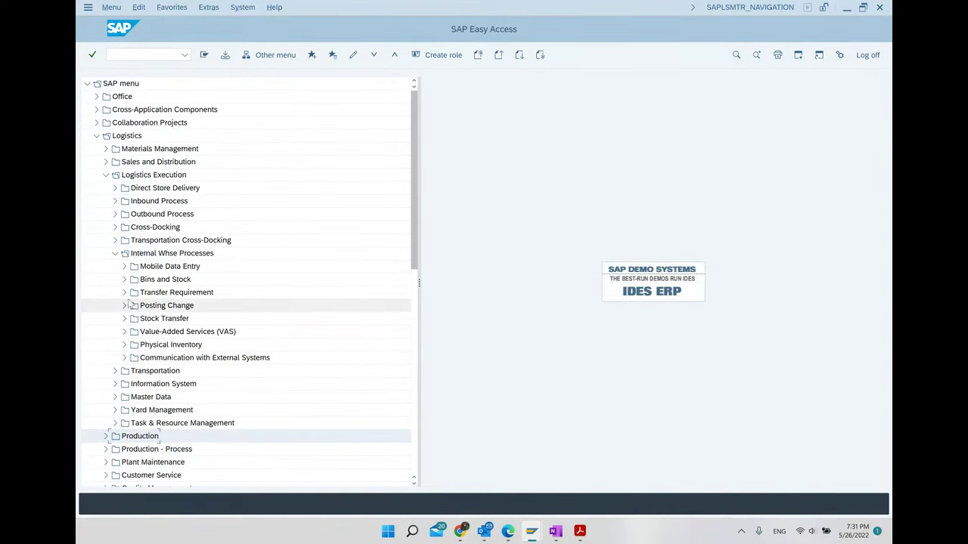
pyautogui.click(125, 294)
pyautogui.scroll(-2, 222, 274)
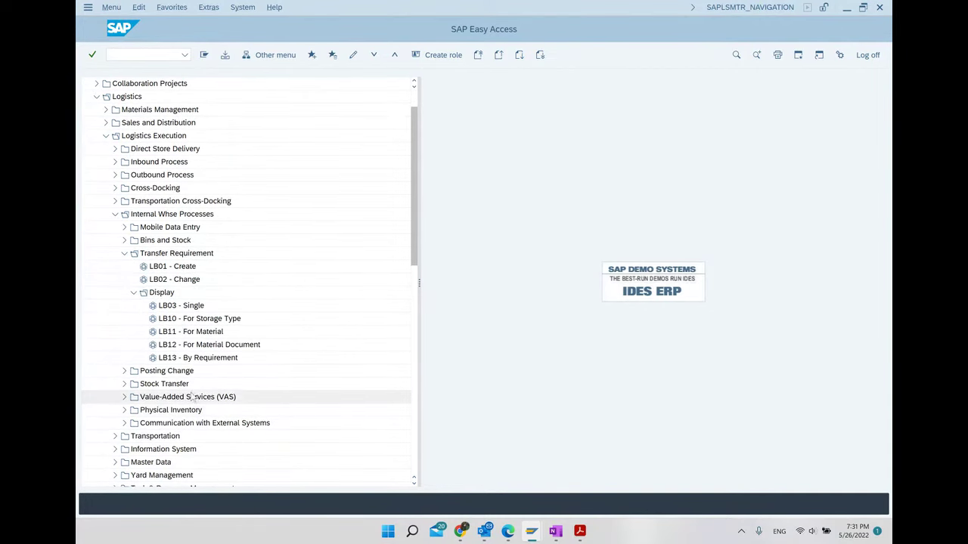
pyautogui.doubleClick(202, 358)
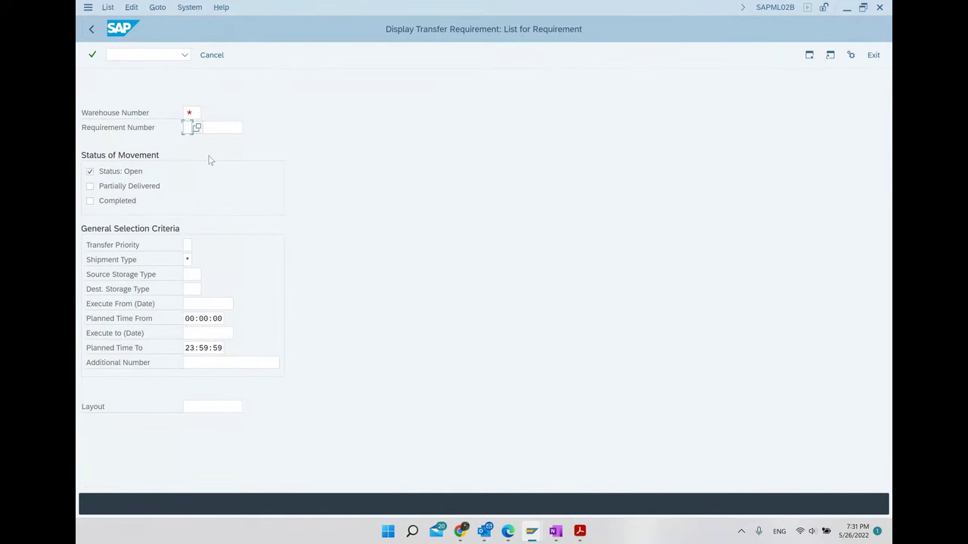
# - List transfer requirements for warehouse 106 and requirement type P, including partially delivered and completed ones
pyautogui.click(193, 112)
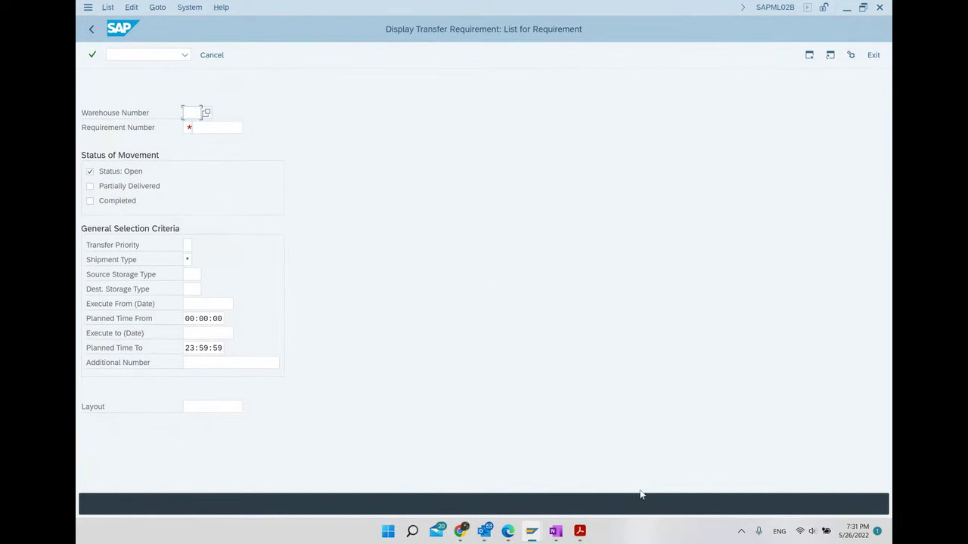
pyautogui.press('Down')
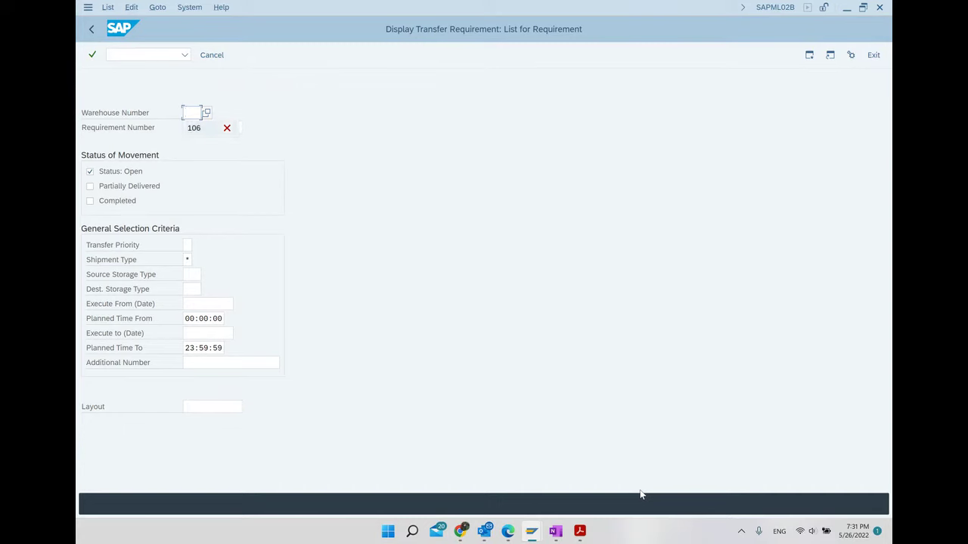
pyautogui.press('Return')
pyautogui.press('Tab')
pyautogui.press('Down')
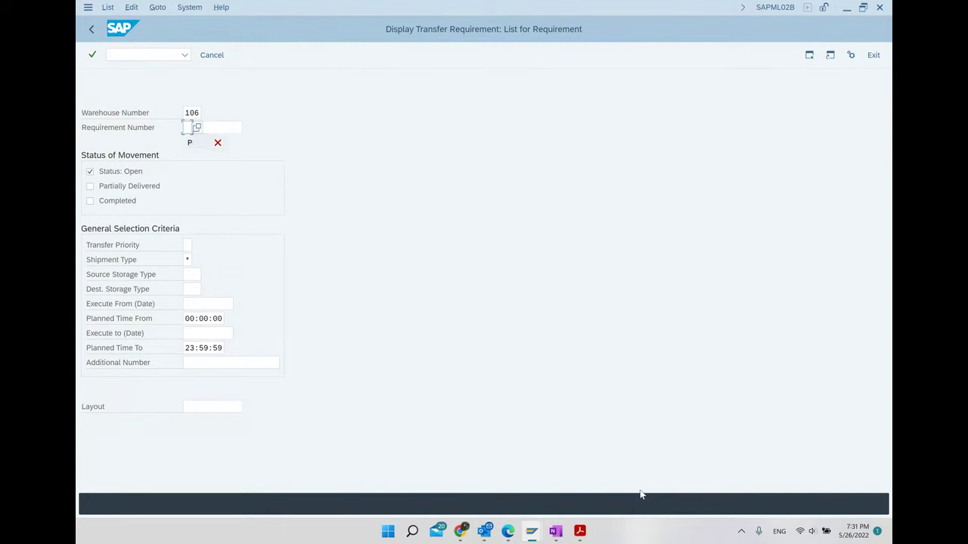
pyautogui.press('Return')
pyautogui.click(147, 190)
pyautogui.click(138, 200)
pyautogui.press('F8')
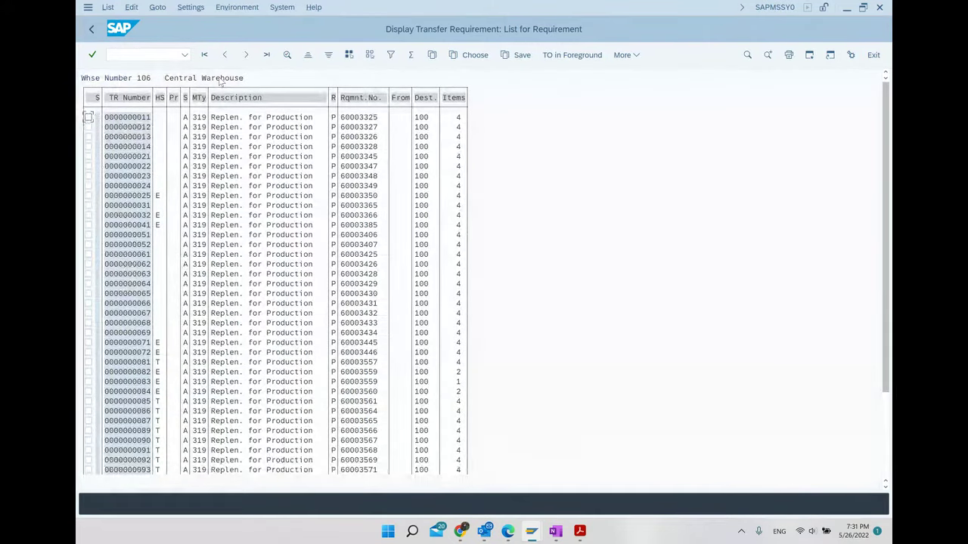
# - Find and select the new production order's transfer requirement at the end of the list
pyautogui.scroll(-1, 335, 294)
pyautogui.scroll(-5, 334, 294)
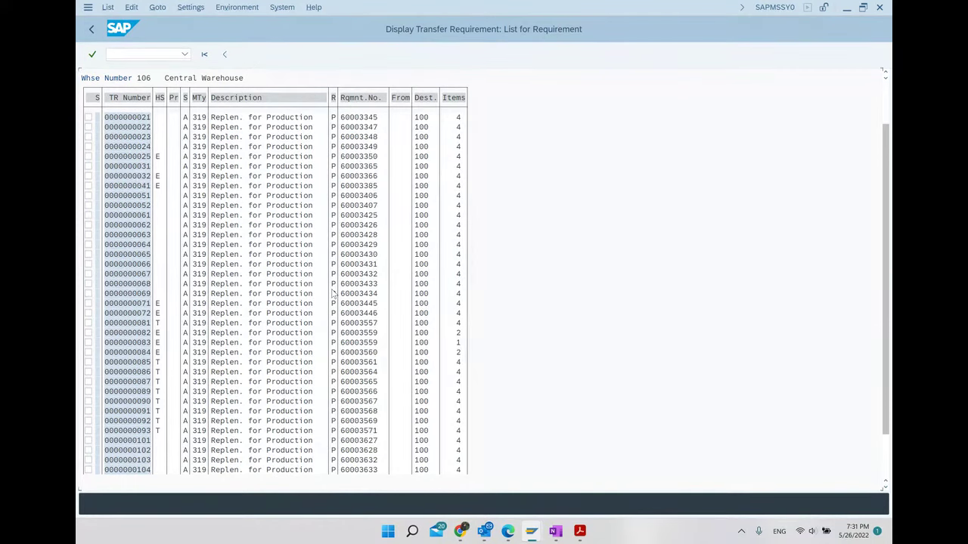
pyautogui.scroll(-4, 335, 294)
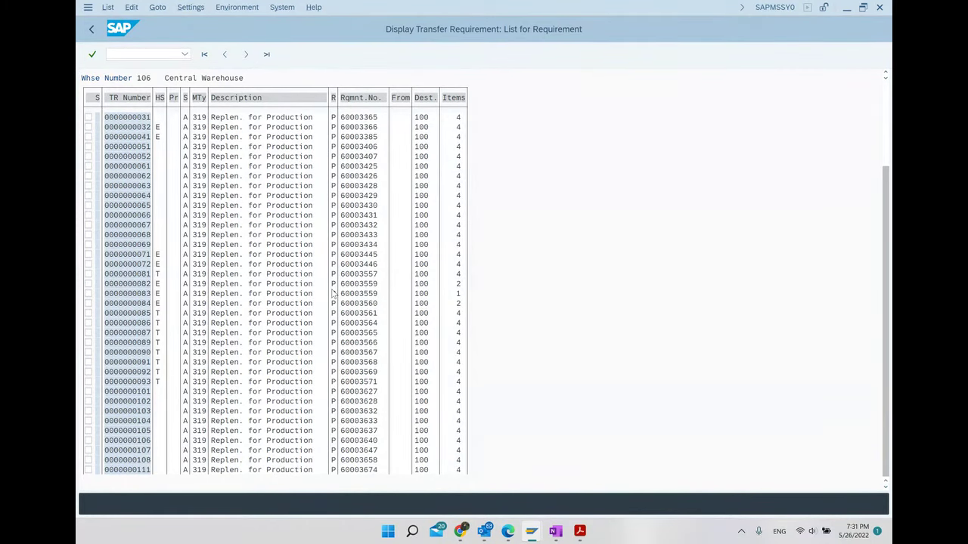
pyautogui.scroll(-1, 335, 294)
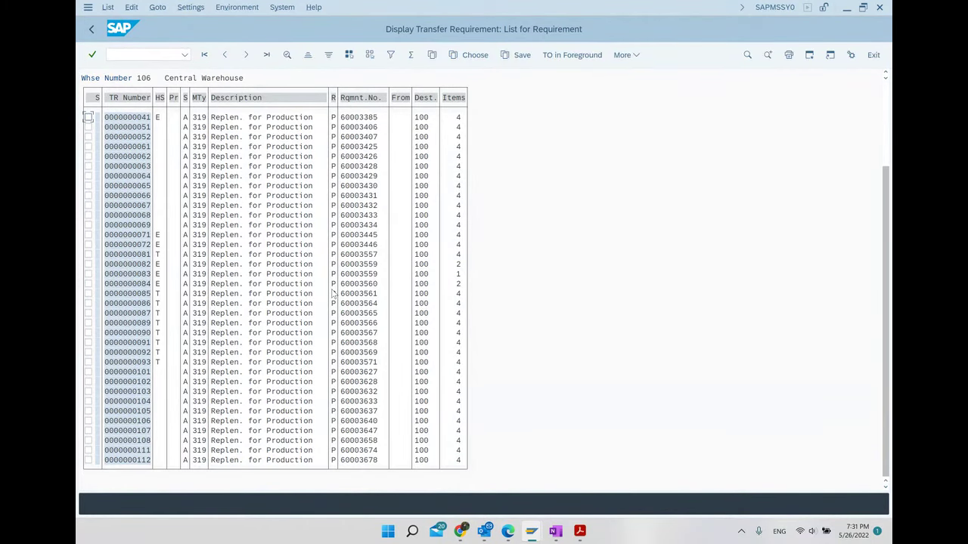
pyautogui.click(375, 460)
pyautogui.click(88, 459)
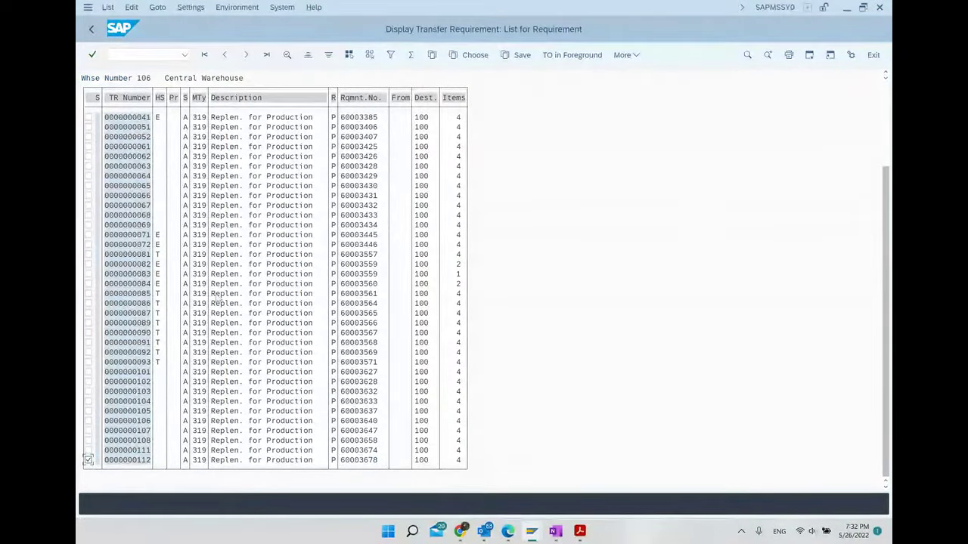
# - Examine the selected transfer requirement's details, including destination, item count, creation data, header text, planned date and reservation, and close them
pyautogui.click(286, 55)
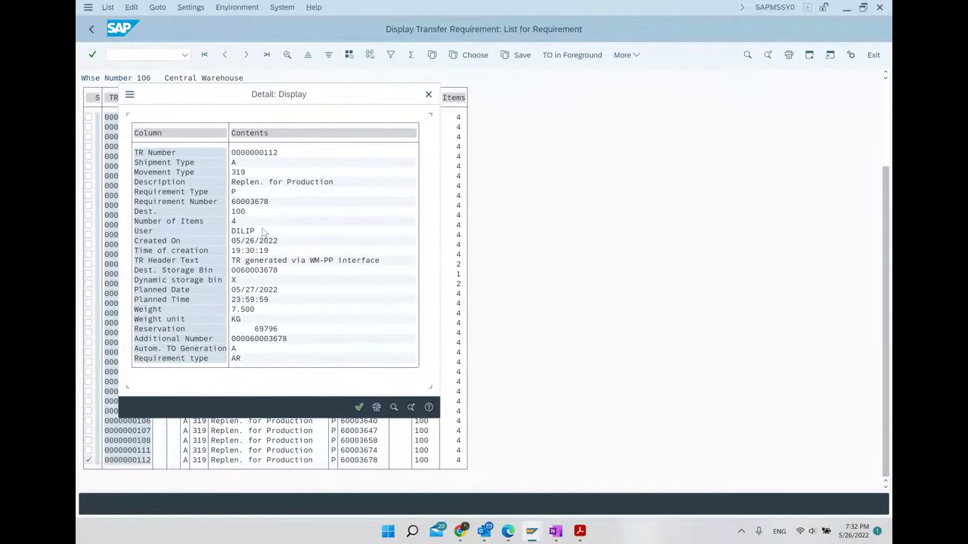
pyautogui.moveTo(269, 102); pyautogui.dragTo(342, 108)
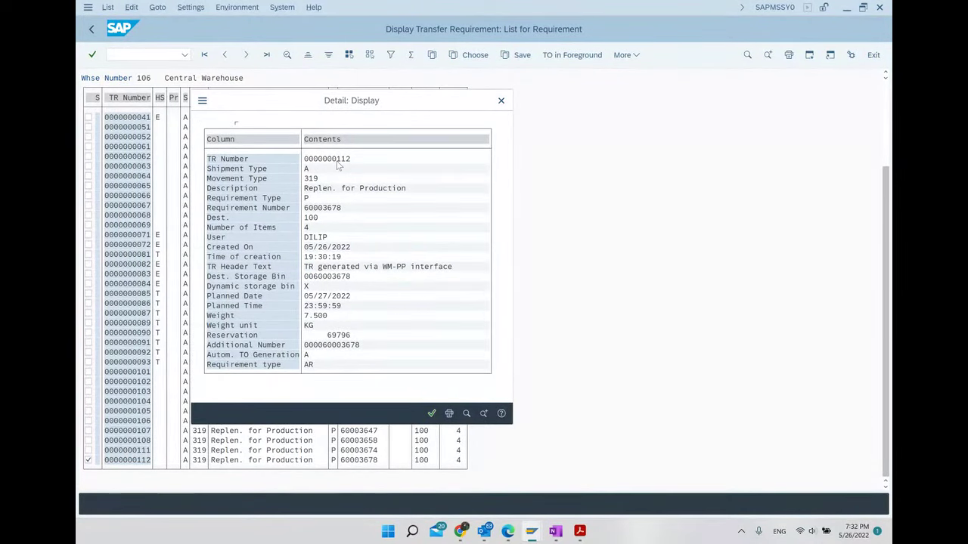
pyautogui.click(329, 221)
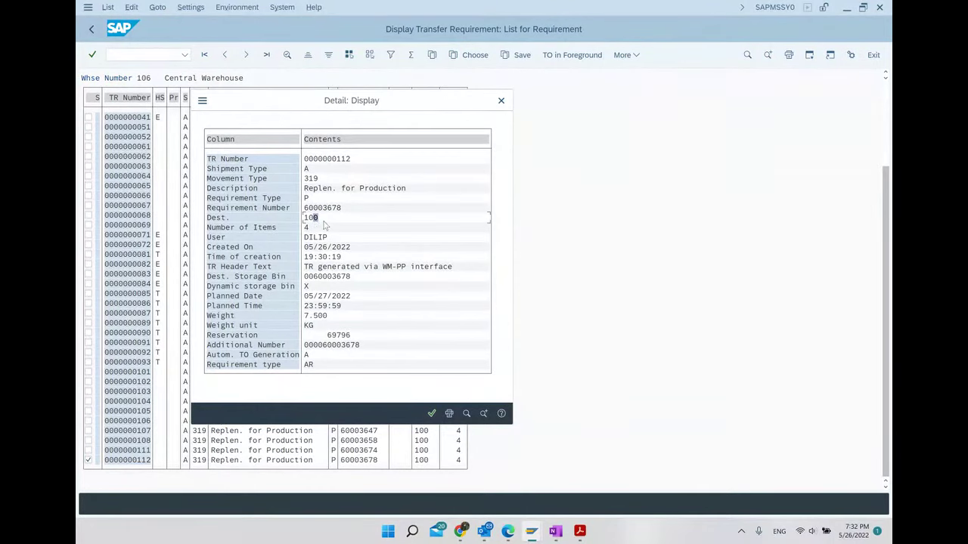
pyautogui.click(306, 229)
pyautogui.click(322, 238)
pyautogui.click(348, 248)
pyautogui.click(352, 268)
pyautogui.click(329, 297)
pyautogui.click(338, 336)
pyautogui.click(499, 100)
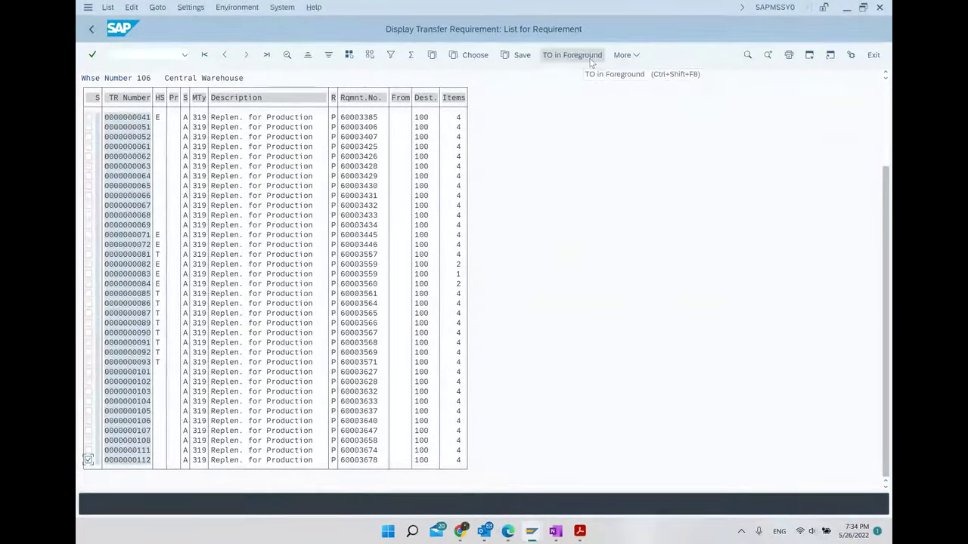
# - Start a foreground transfer order from the selected requirement and review its movement type, destination storage type, requirement number and planned date
pyautogui.click(634, 56)
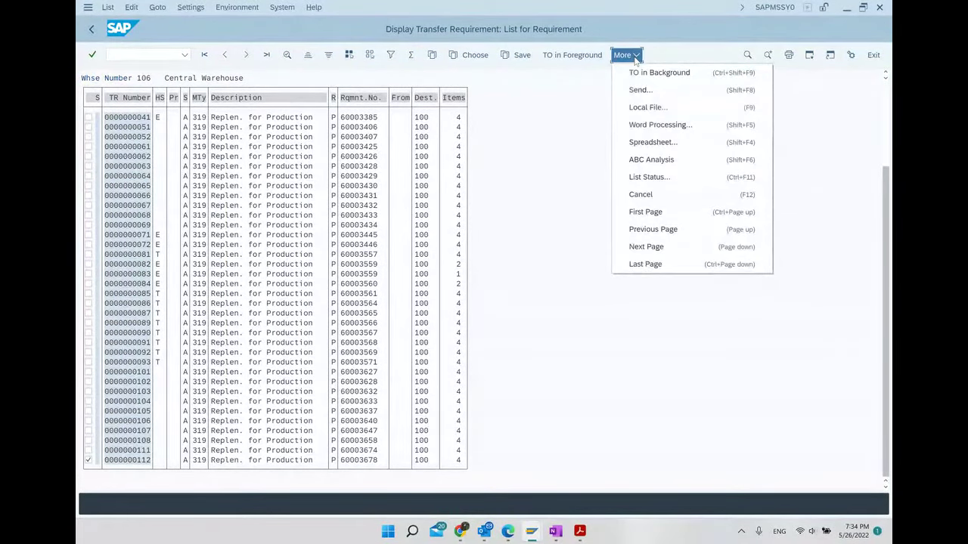
pyautogui.click(573, 55)
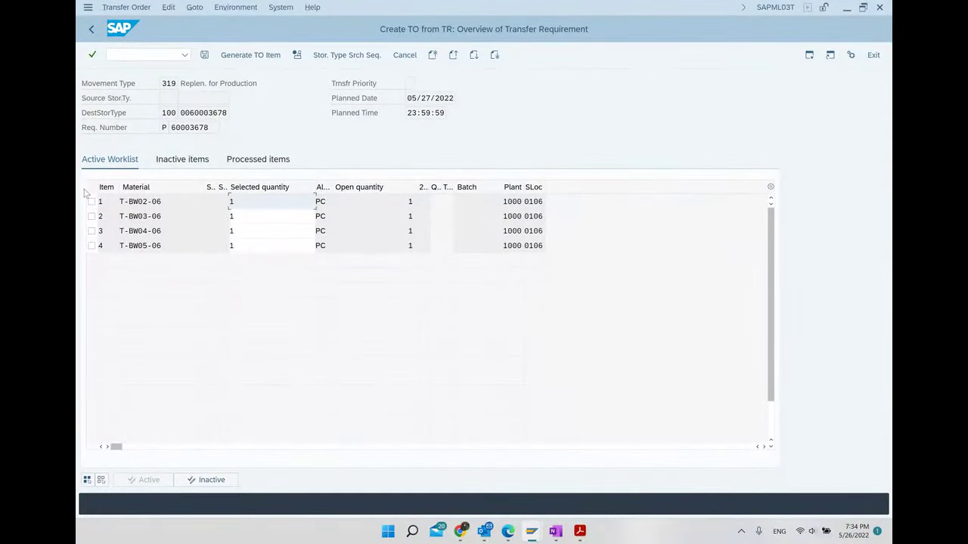
pyautogui.doubleClick(164, 83)
pyautogui.doubleClick(164, 112)
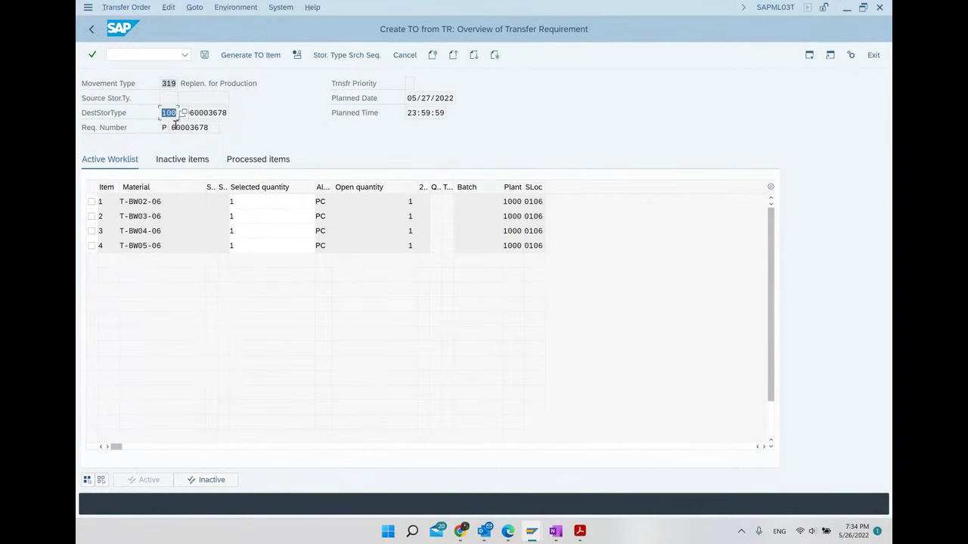
pyautogui.doubleClick(170, 127)
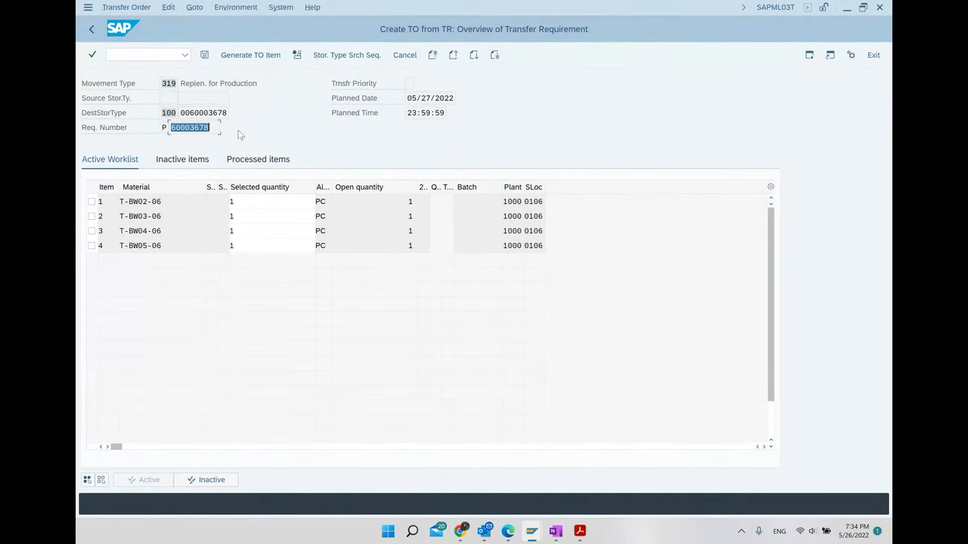
pyautogui.doubleClick(412, 100)
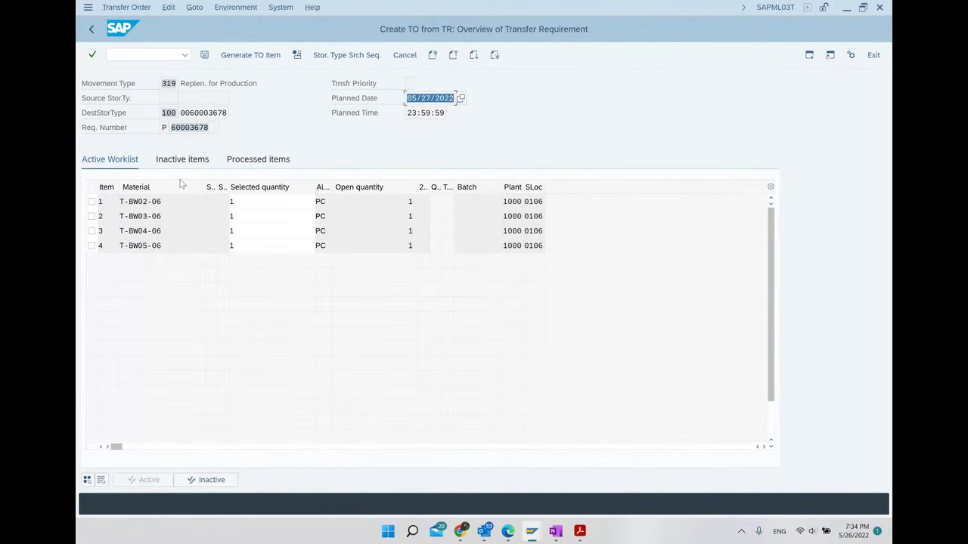
# - Review the four worklist materials T-BW02-06, T-BW03-06, T-BW04-06 and T-BW05-06 in the transfer requirement overview
pyautogui.moveTo(163, 201); pyautogui.dragTo(116, 204)
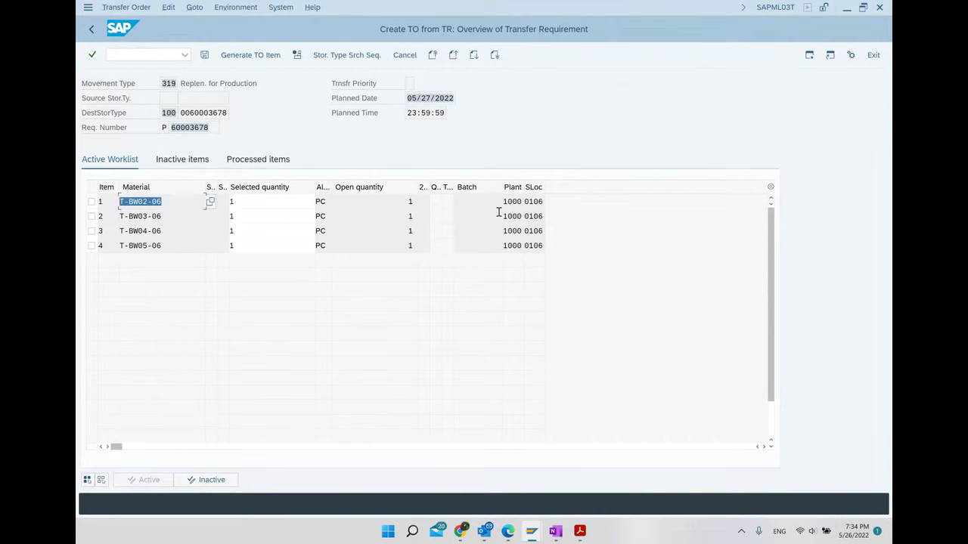
pyautogui.moveTo(159, 217); pyautogui.dragTo(118, 217)
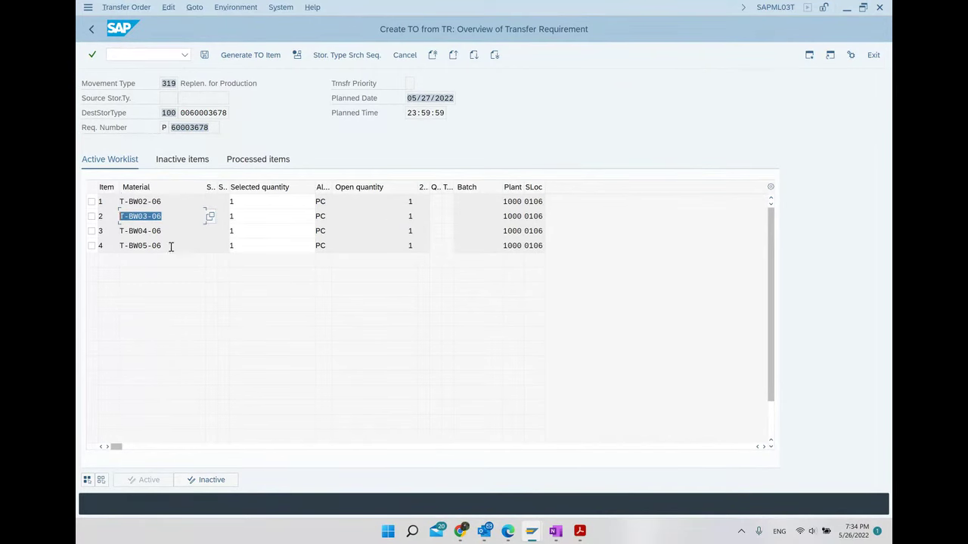
pyautogui.doubleClick(165, 231)
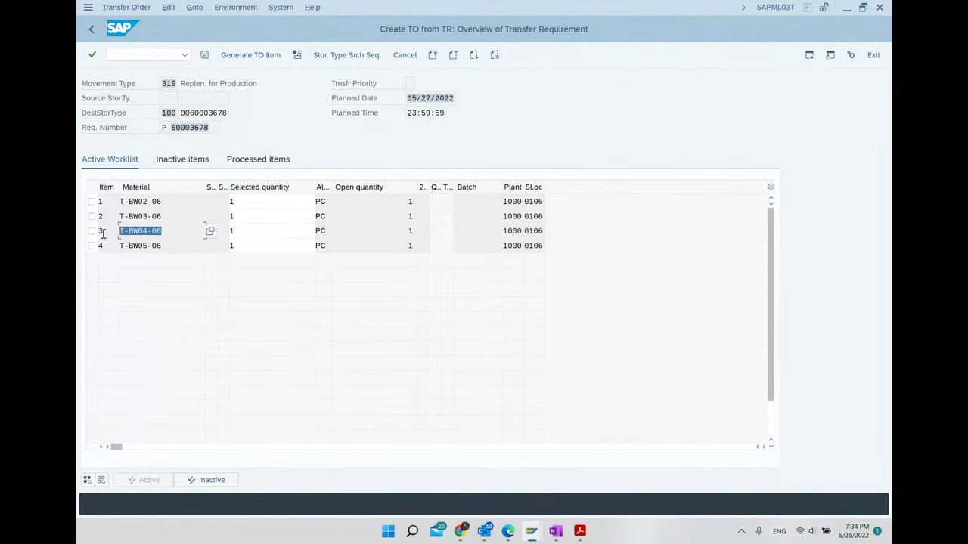
pyautogui.doubleClick(181, 245)
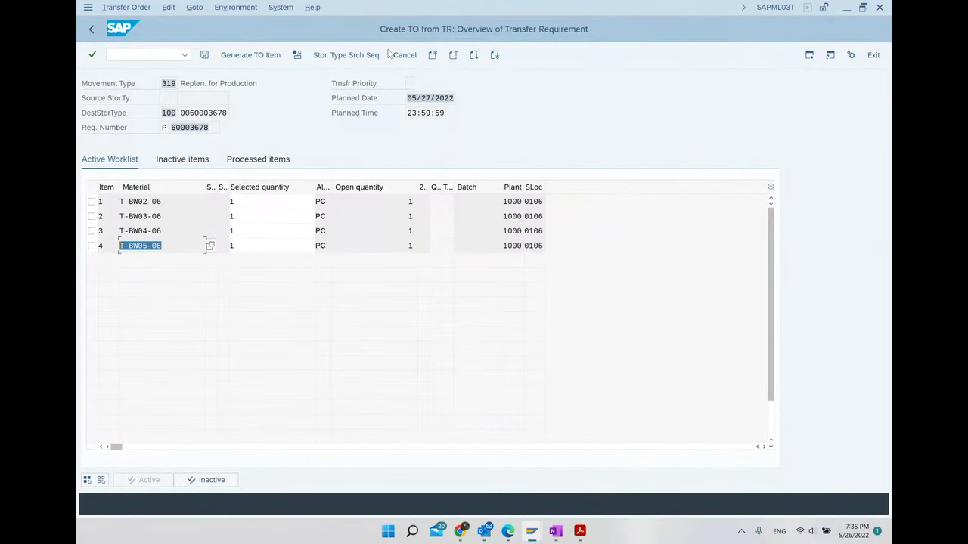
# - Switch to OneNote and add the bullet "WM - PP Interface exercise" below "Thank you" at the end of the class page
pyautogui.click(556, 532)
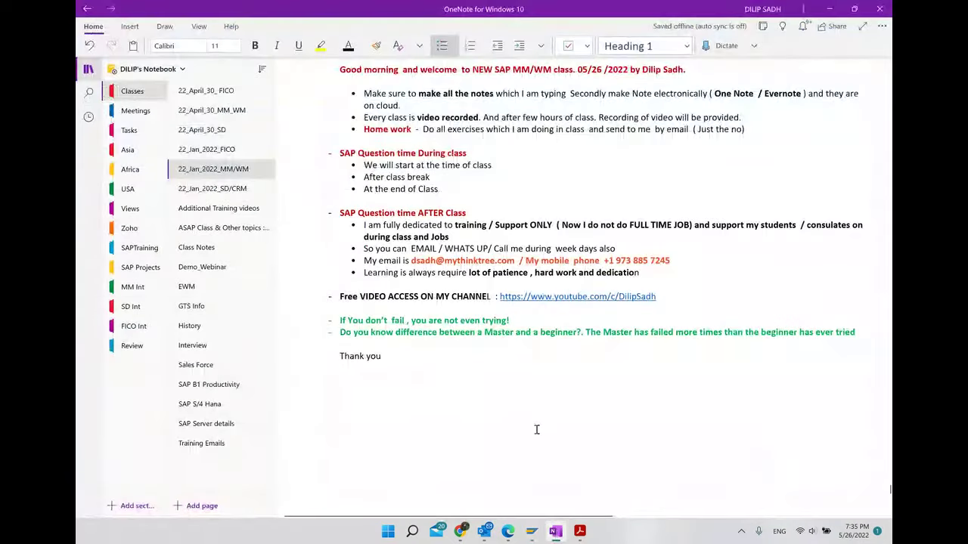
pyautogui.scroll(-3, 533, 419)
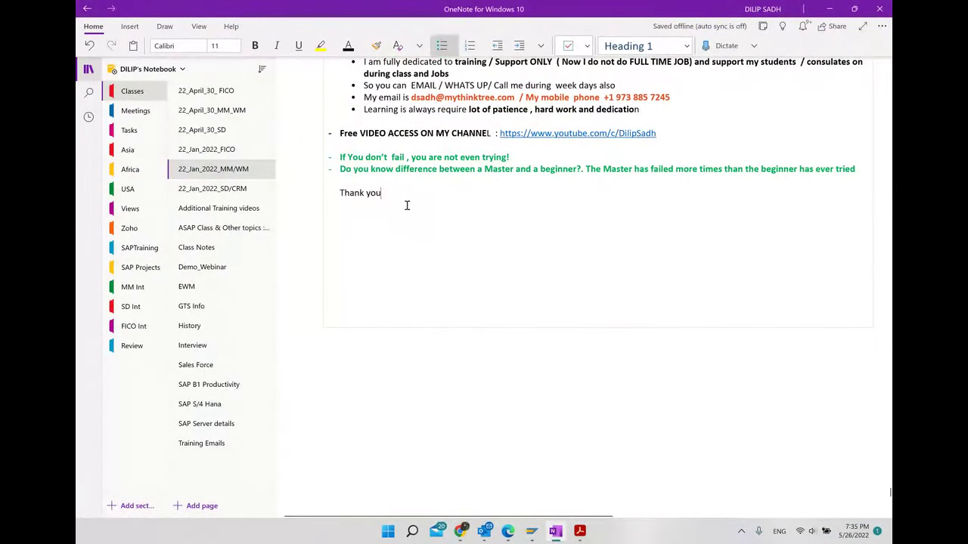
pyautogui.press('Return')
pyautogui.press('Return')
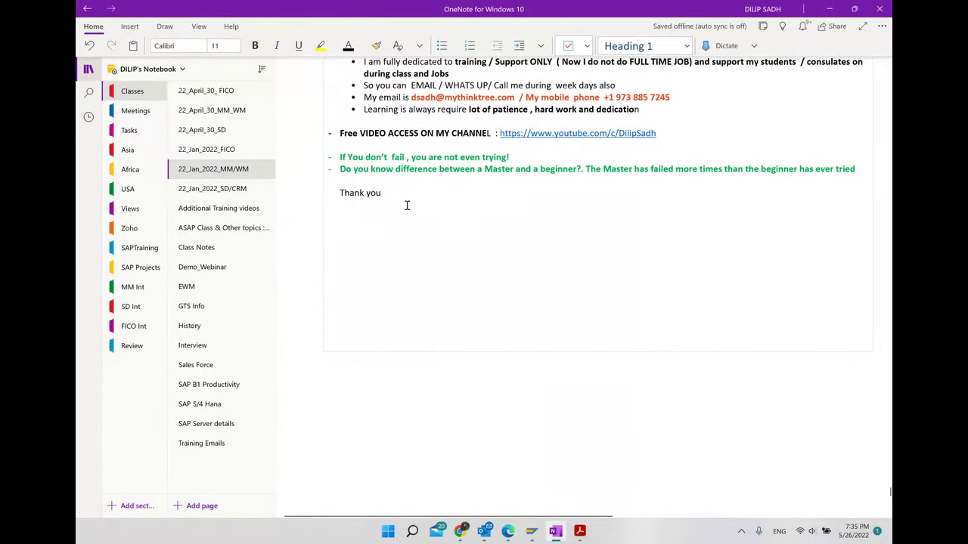
pyautogui.hotkey('ctrl', '.')
pyautogui.write('WM')
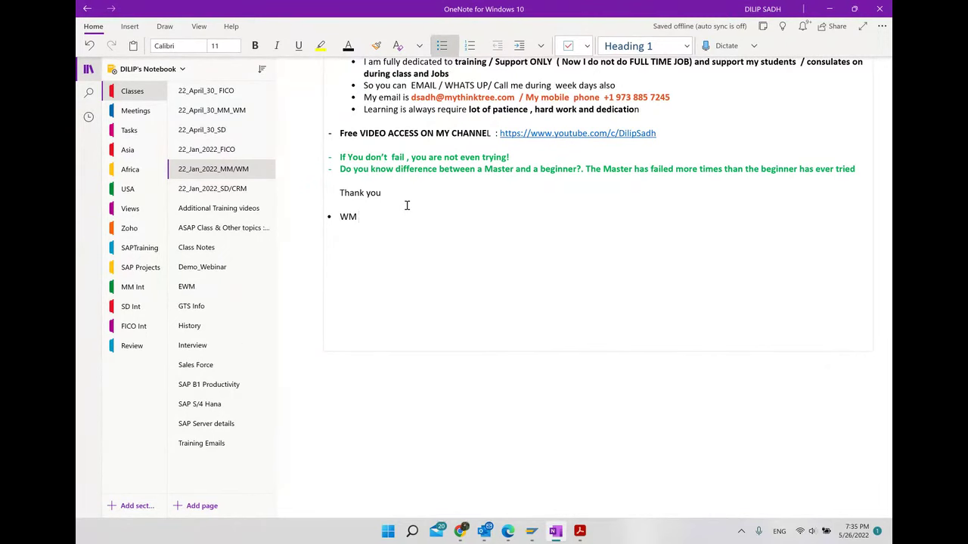
pyautogui.write(' - PP Interface exercise')
pyautogui.press('Return')
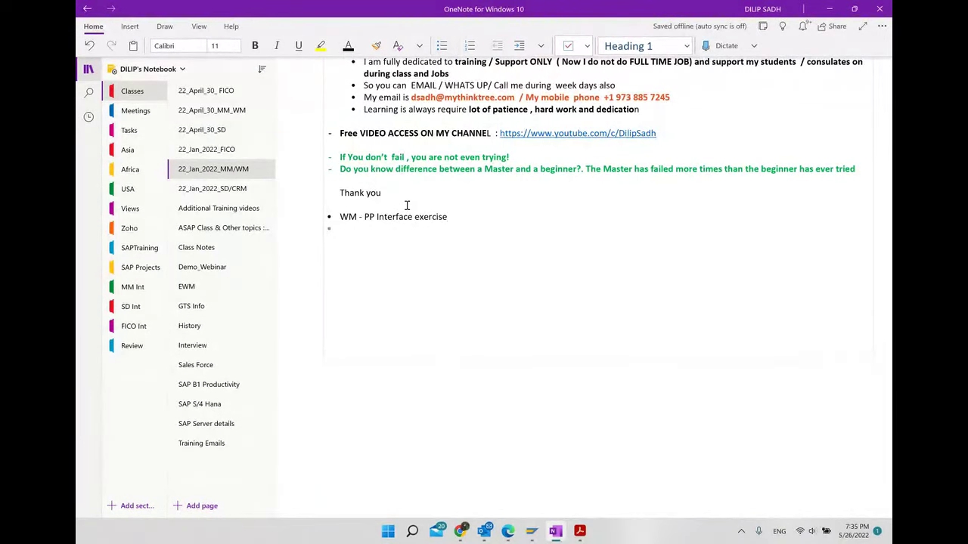
# - Add an indented sub-bullet about verifying the config under "WM - PP Interface exercise"
pyautogui.click(520, 46)
pyautogui.write('vERIFY ')
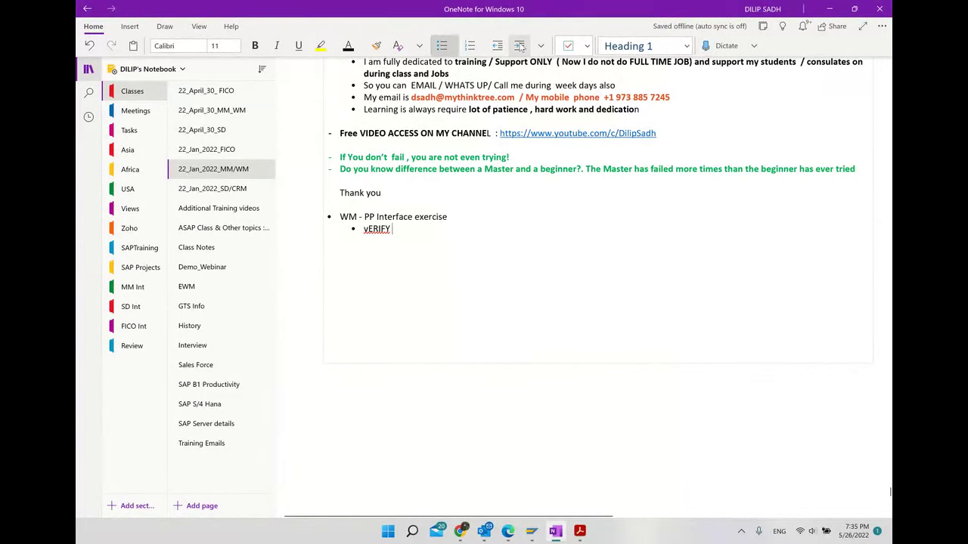
pyautogui.write('COn')
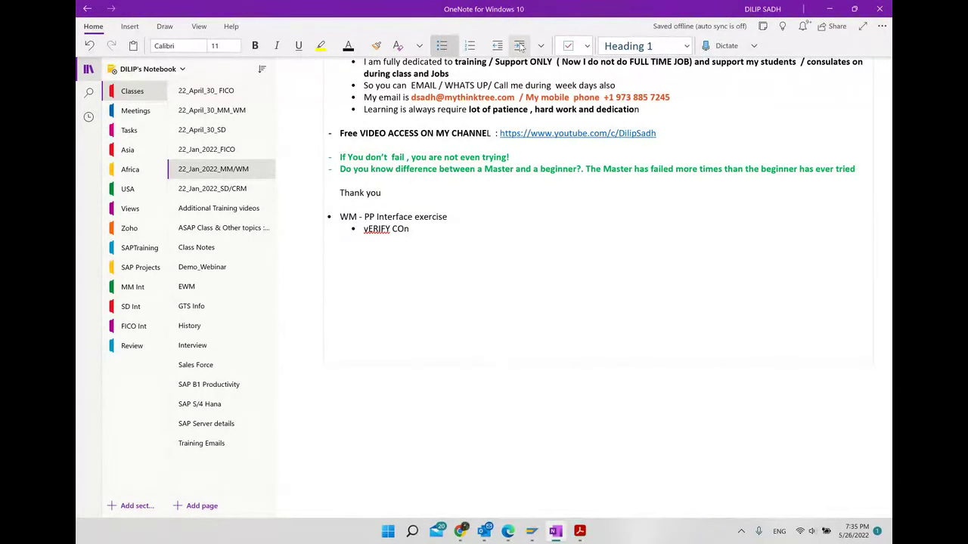
pyautogui.write('f')
# - Correct the capitalisation of the first sub-bullet to "verify Config" and start another sub-bullet below it
pyautogui.rightClick(375, 228)
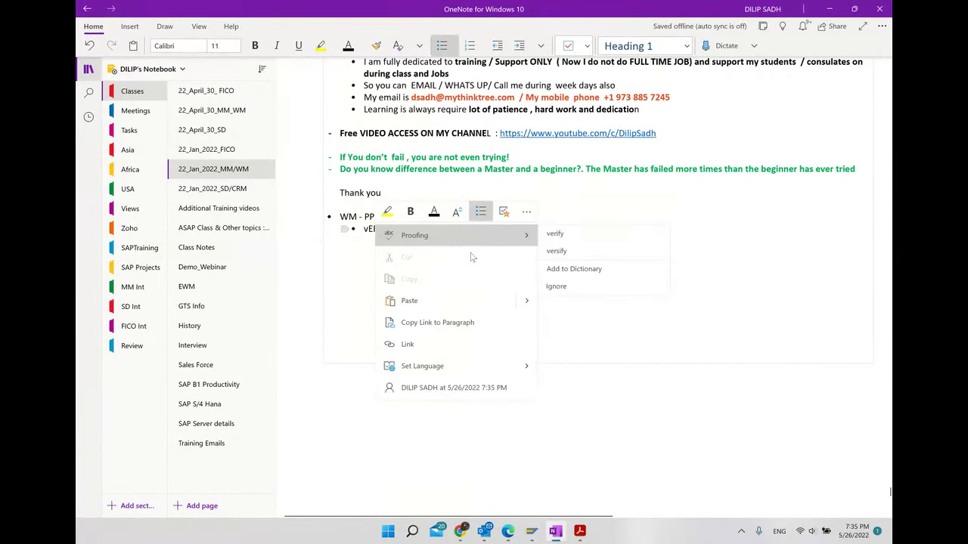
pyautogui.click(555, 232)
pyautogui.click(388, 229)
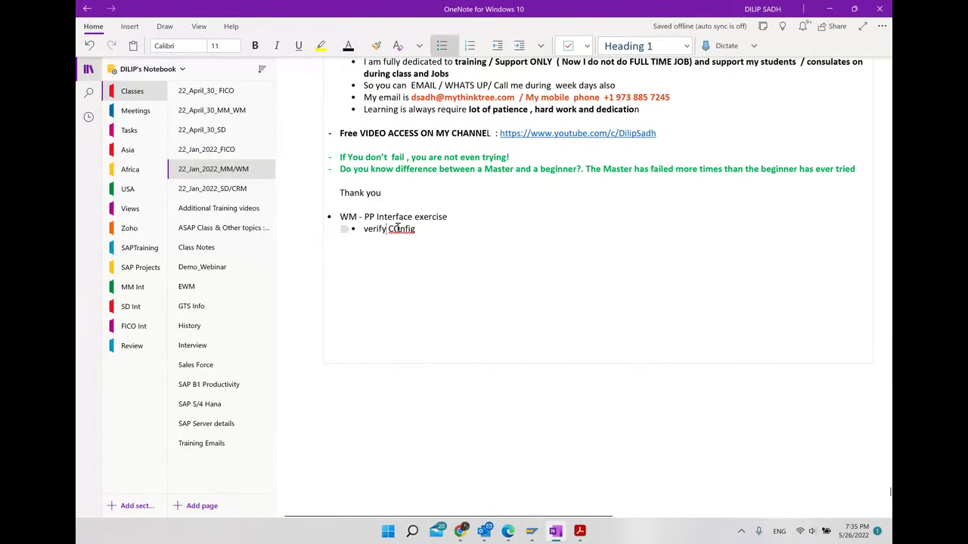
pyautogui.rightClick(401, 228)
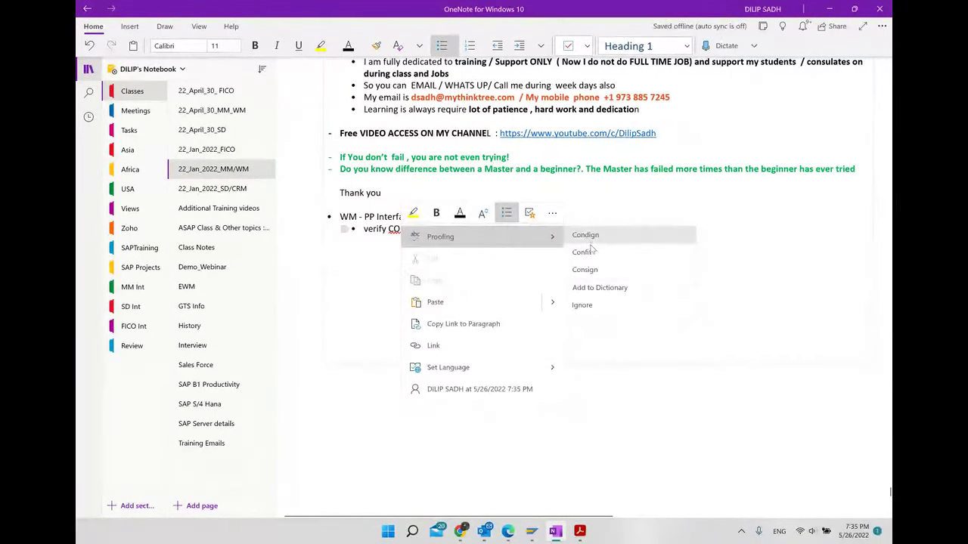
pyautogui.press('Escape')
pyautogui.click(450, 230)
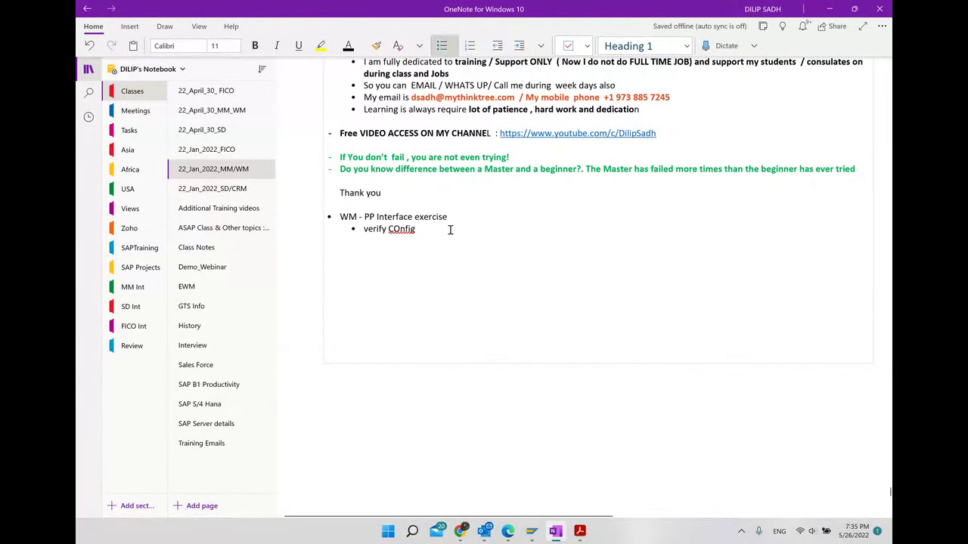
pyautogui.press('BackSpace')
pyautogui.press('BackSpace')
pyautogui.write('onfi')
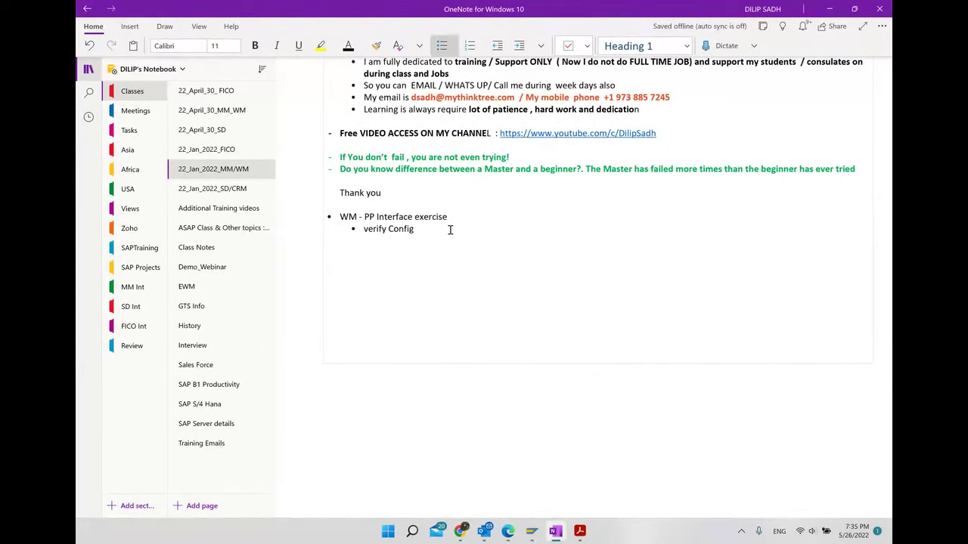
pyautogui.write('g')
pyautogui.press('Return')
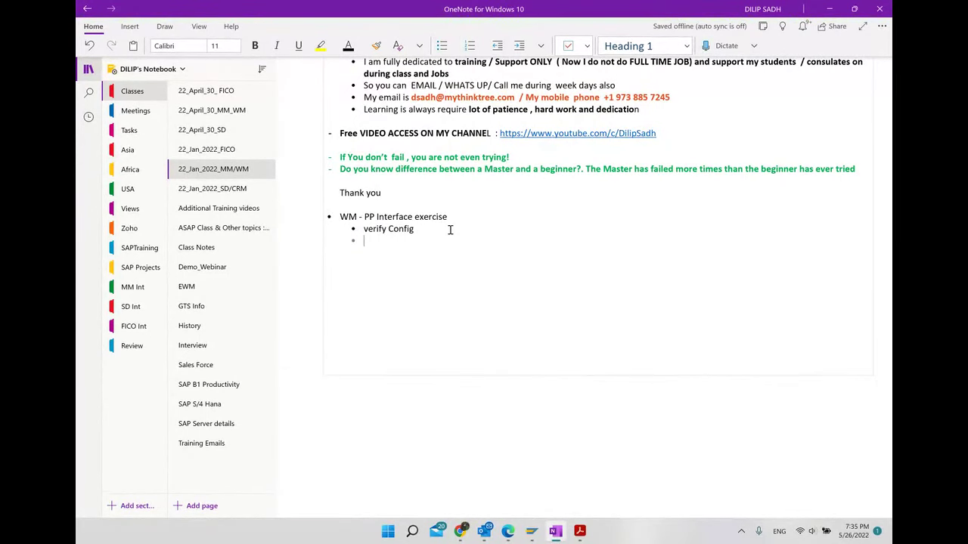
# - Write the sub-bullet "Created a Production order … CO01" below "verify Config"
pyautogui.write('Crea')
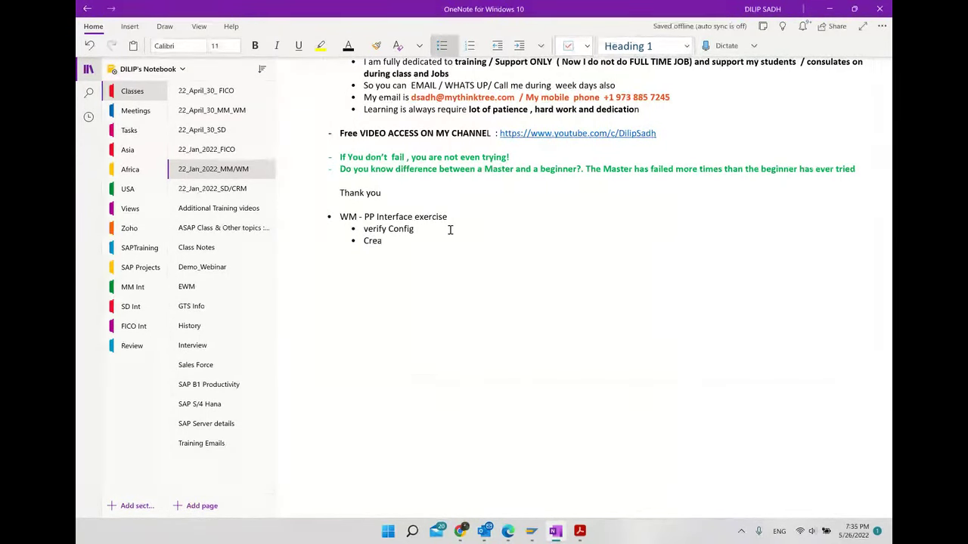
pyautogui.write('ted a Por')
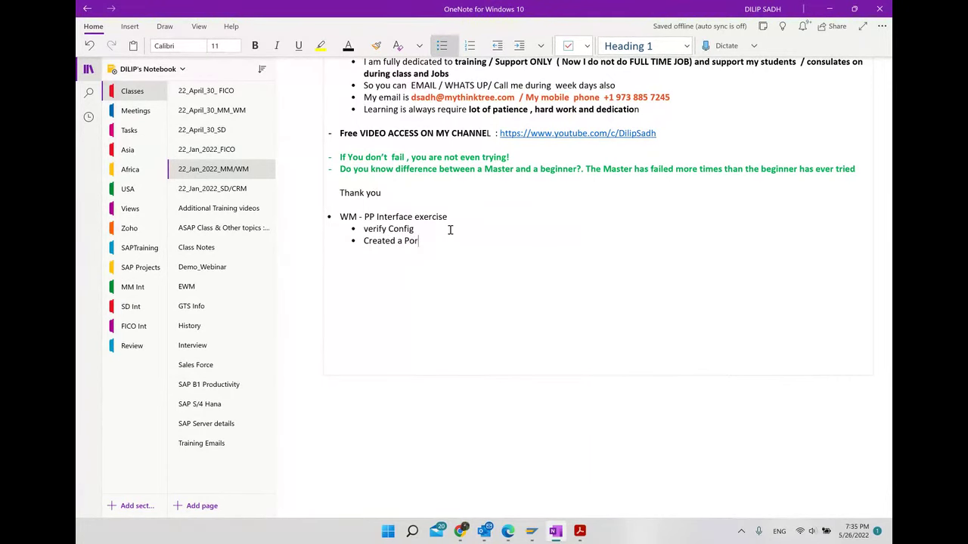
pyautogui.write('ud')
pyautogui.press('BackSpace')
pyautogui.press('BackSpace')
pyautogui.press('BackSpace')
pyautogui.press('BackSpace')
pyautogui.write('roduction order  ... CO0')
pyautogui.press('Return')
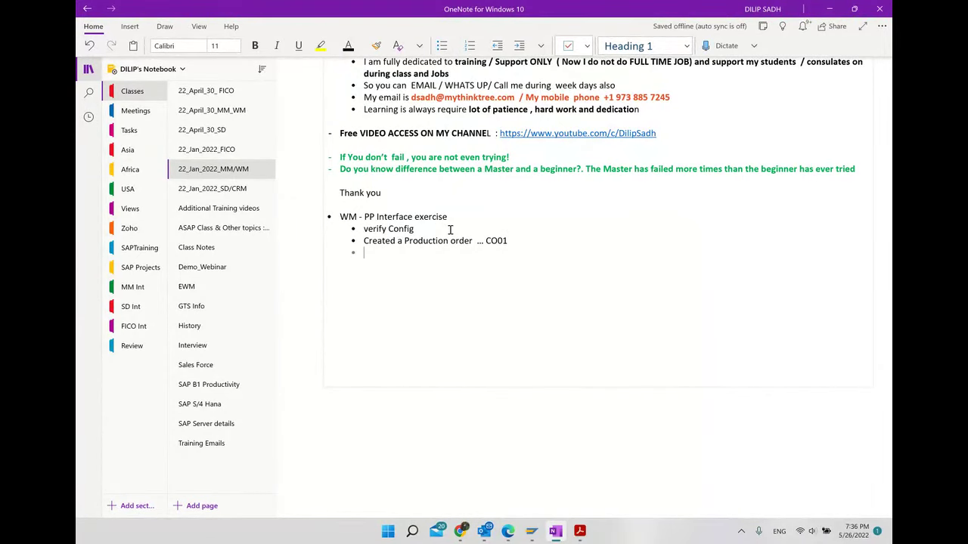
# - Add the sub-bullets "Released Production … CO02" and "Verify TR from Production … LB13" to the exercise notes
pyautogui.write('R')
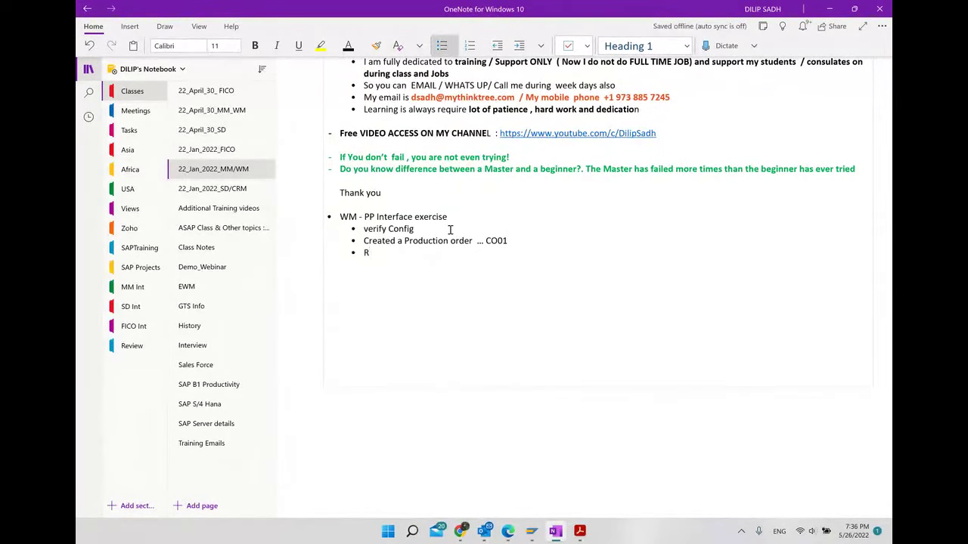
pyautogui.write('eleased Production  ...  ')
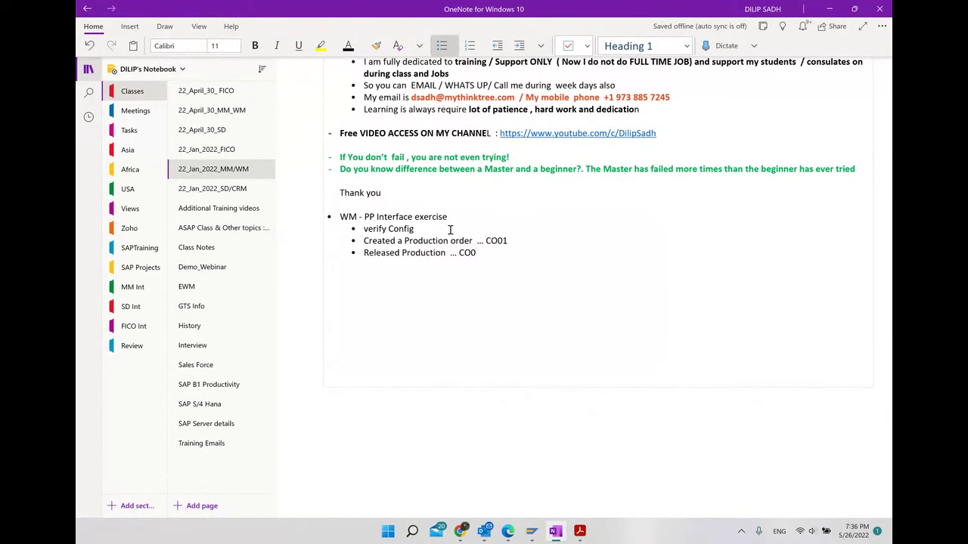
pyautogui.write('CO02')
pyautogui.press('Return')
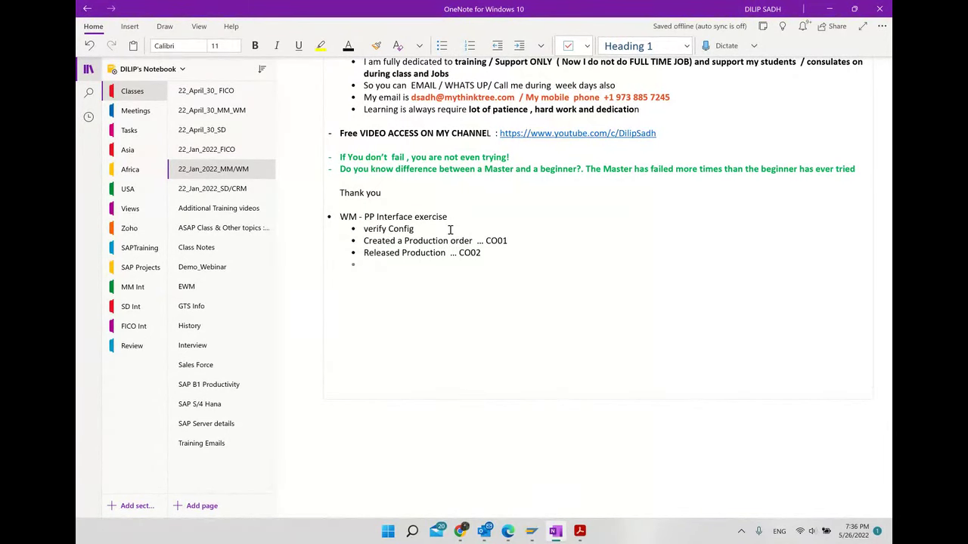
pyautogui.write('Verify')
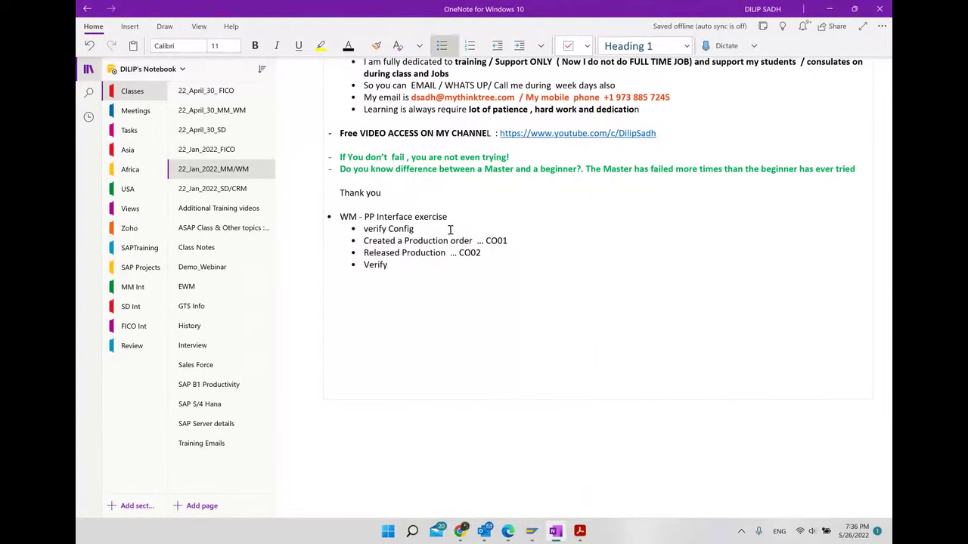
pyautogui.write(' TR from Production ... LB13')
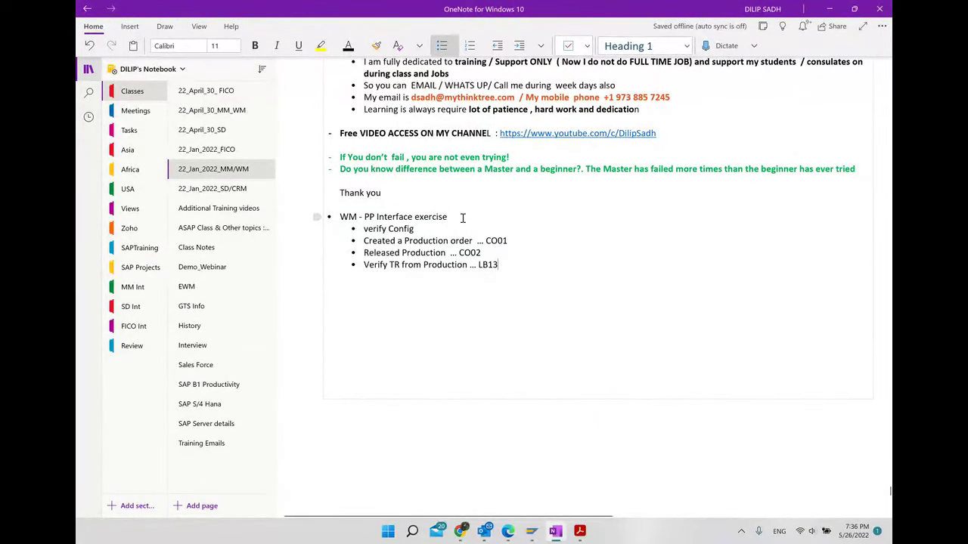
# - Make the "WM - PP Interface exercise" heading bold and start a new top-level bullet below the sub-bullets
pyautogui.moveTo(482, 217); pyautogui.dragTo(338, 218)
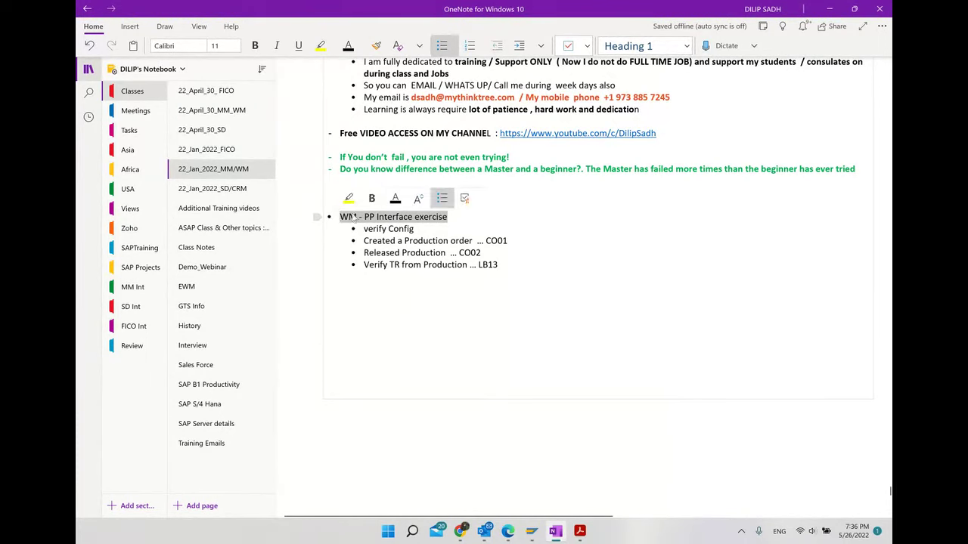
pyautogui.click(372, 198)
pyautogui.click(414, 282)
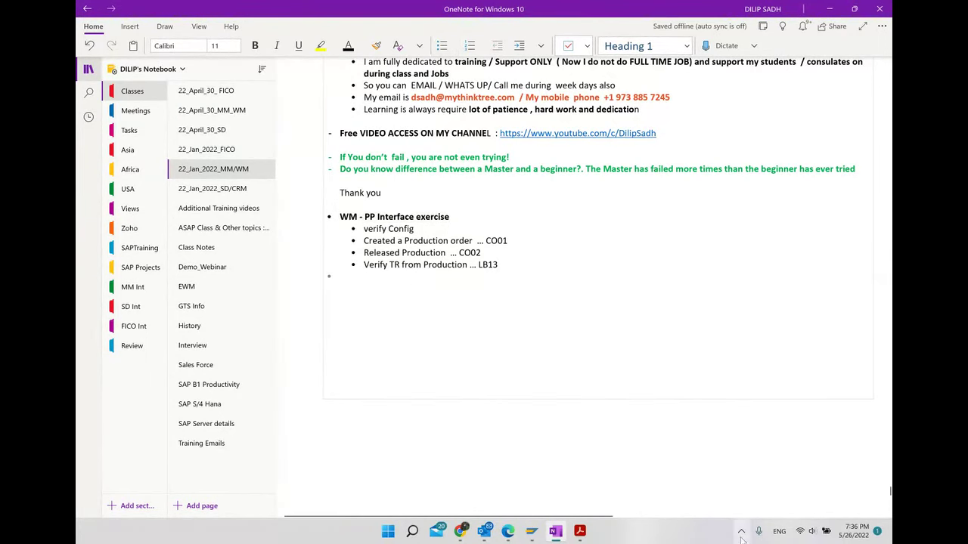
# - Minimize OneNote and SAP and bring up the TrainerCentral session in the browser
pyautogui.click(831, 9)
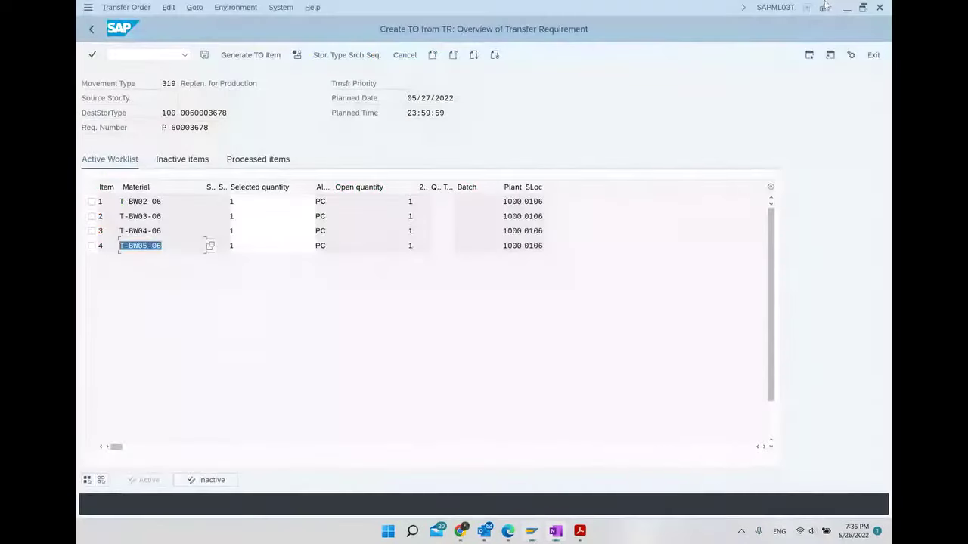
pyautogui.click(847, 10)
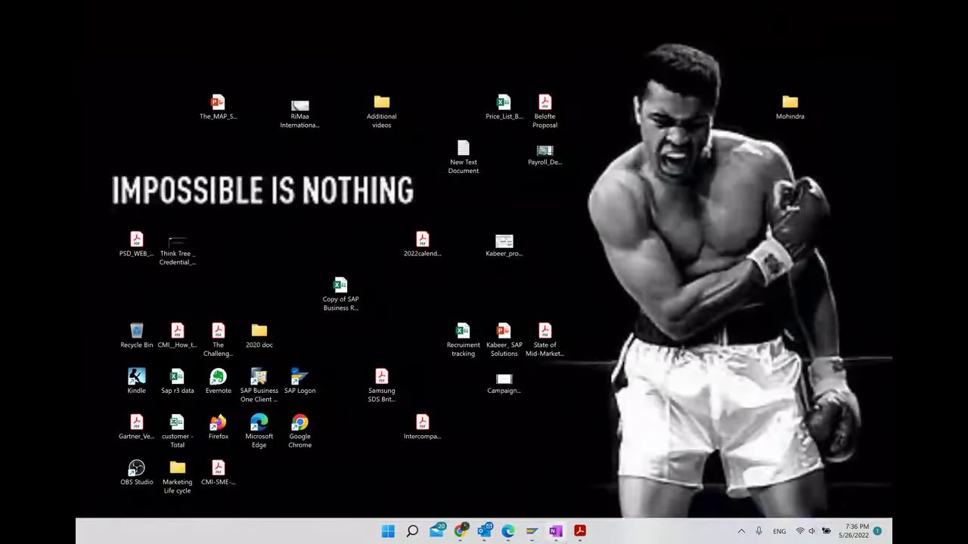
pyautogui.moveTo(517, 535)
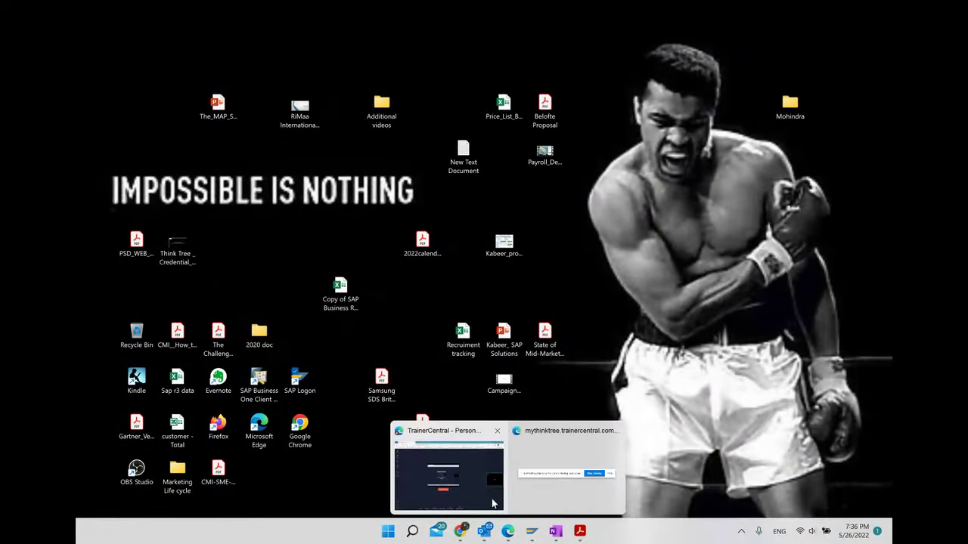
pyautogui.click(493, 502)
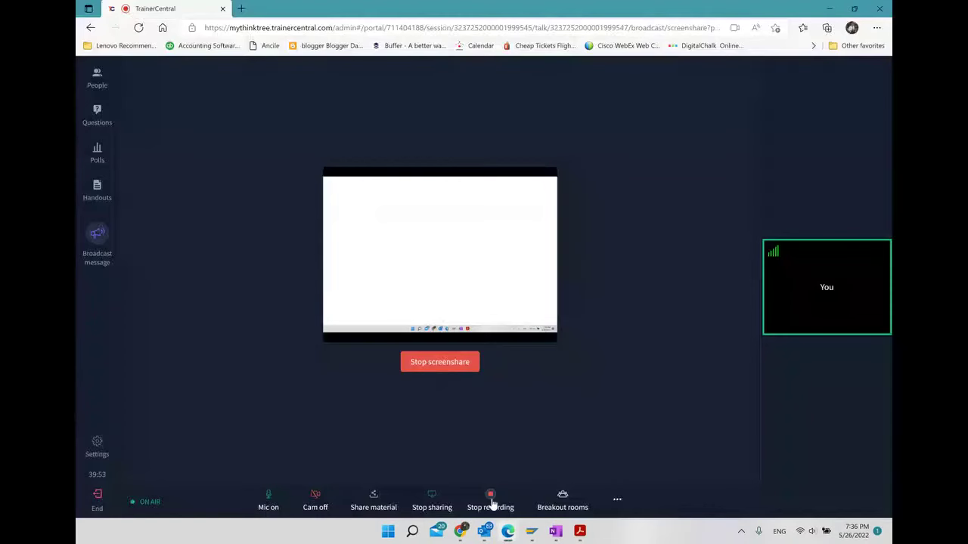
# - Switch to WM Course.pdf in Acrobat Reader and go to the unit 12 course goals on page 133
pyautogui.click(580, 532)
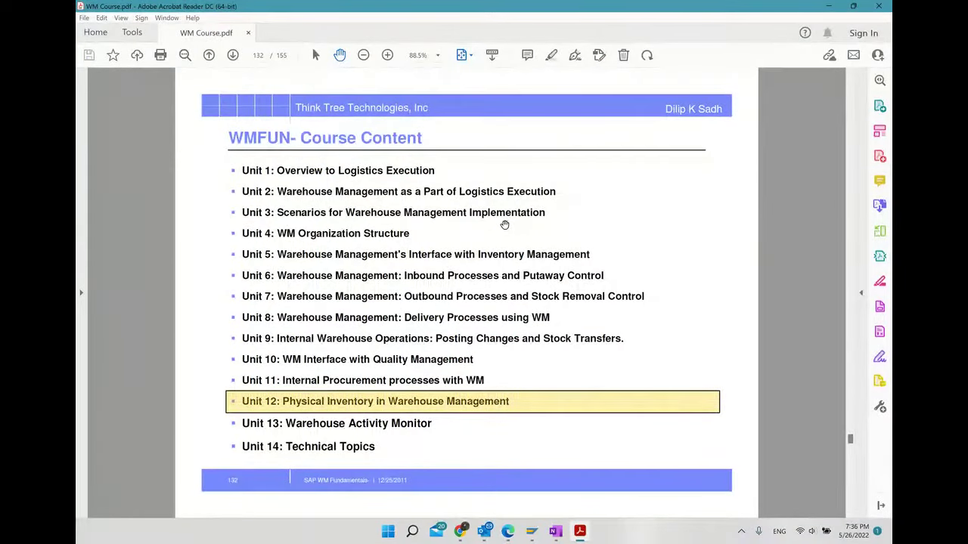
pyautogui.click(233, 56)
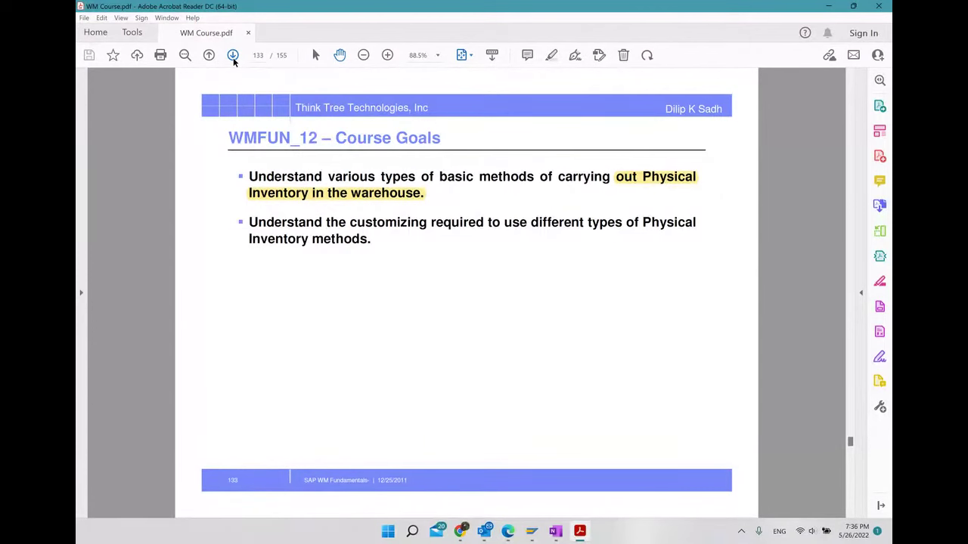
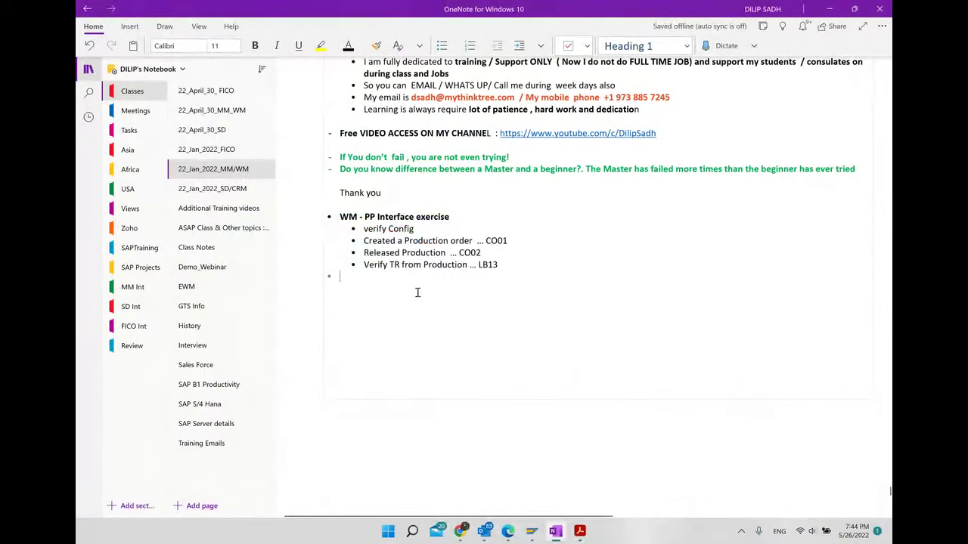
# - Add the bullet "Physical Inventory exercise" below the WM - PP notes and start an indented sub-bullet under it
pyautogui.press('Return')
pyautogui.hotkey('ctrl', '.')
pyautogui.write('pP')
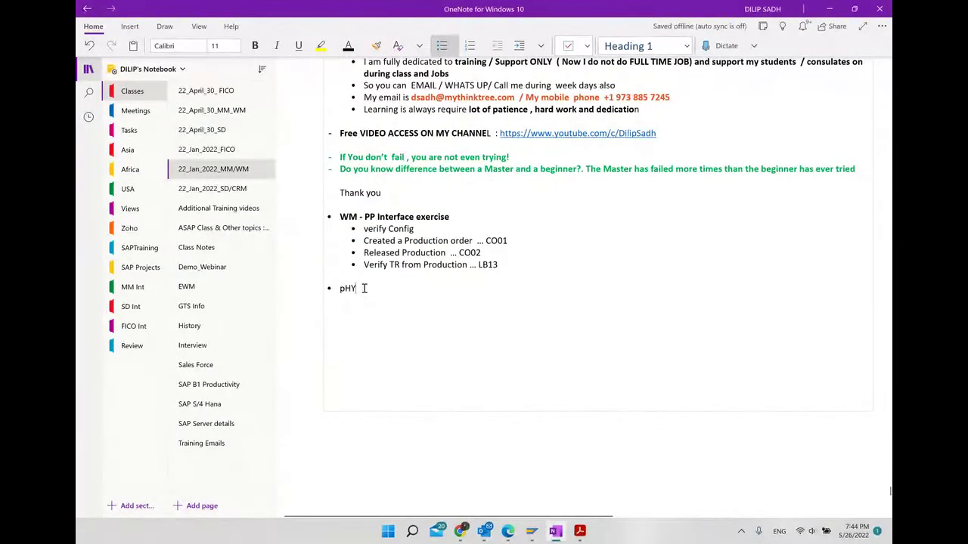
pyautogui.press('BackSpace')
pyautogui.press('BackSpace')
pyautogui.write('P')
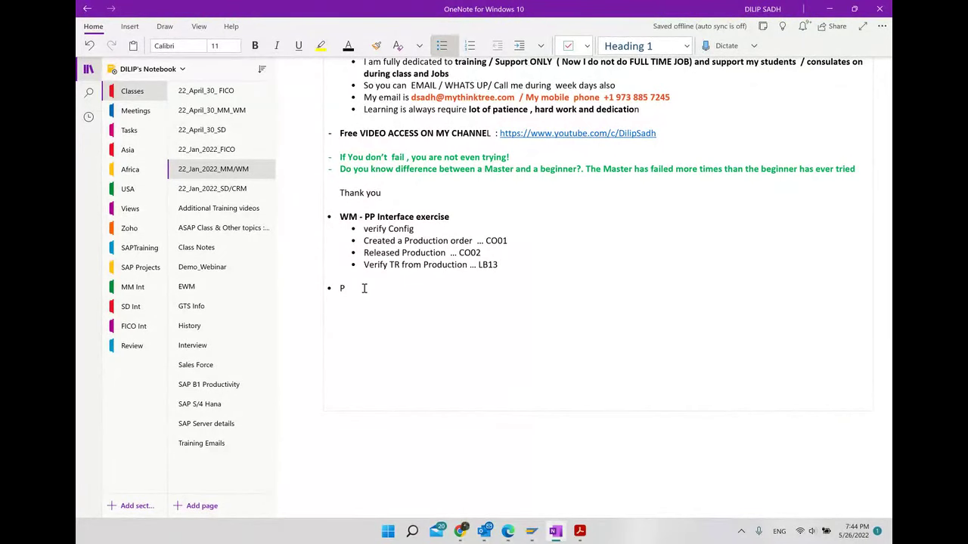
pyautogui.write('hyis')
pyautogui.press('BackSpace')
pyautogui.write('Inventory exercise')
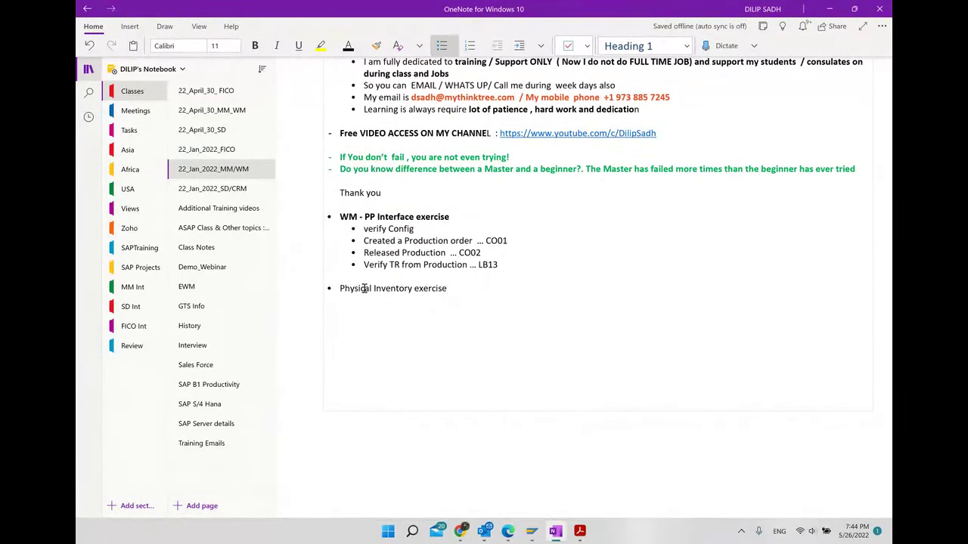
pyautogui.press('Return')
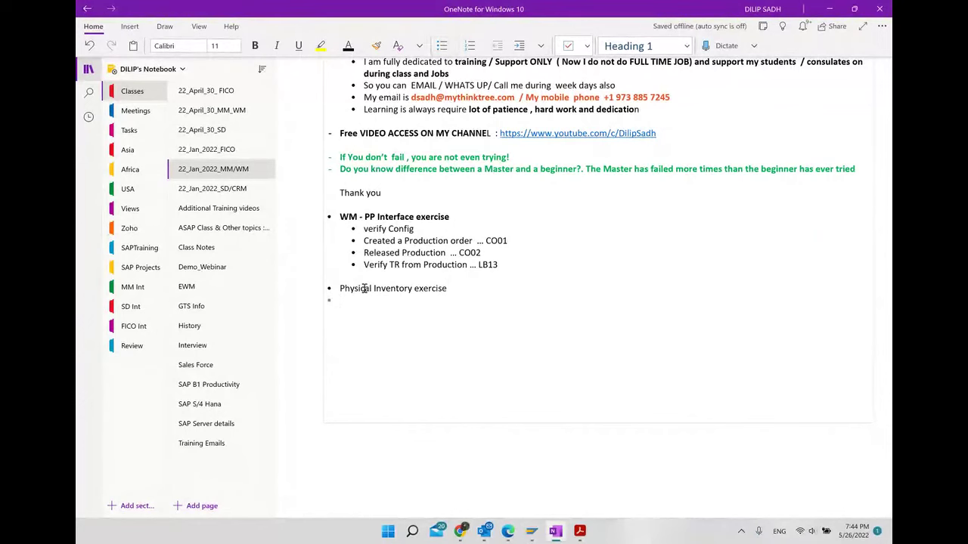
pyautogui.click(520, 46)
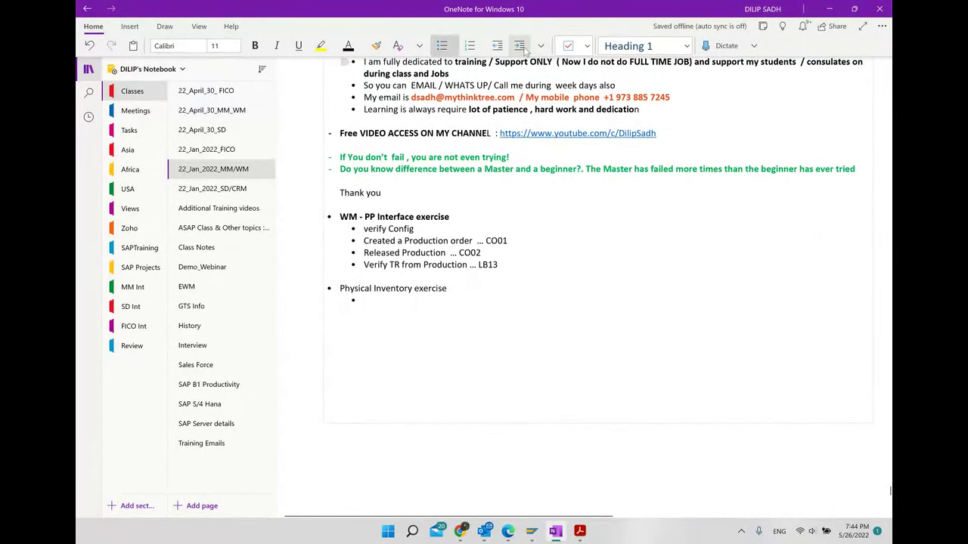
# - Fill the sub-bullet with "Verify mat in WM" and pick up material number 33789 from the Create MMR note further up the page
pyautogui.write('verify mat in ')
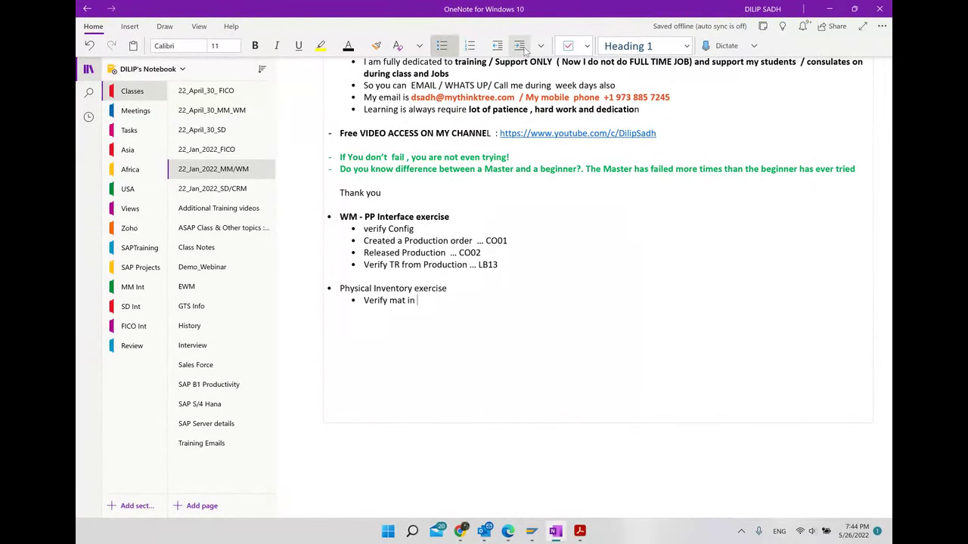
pyautogui.write('WM')
pyautogui.scroll(3, 582, 310)
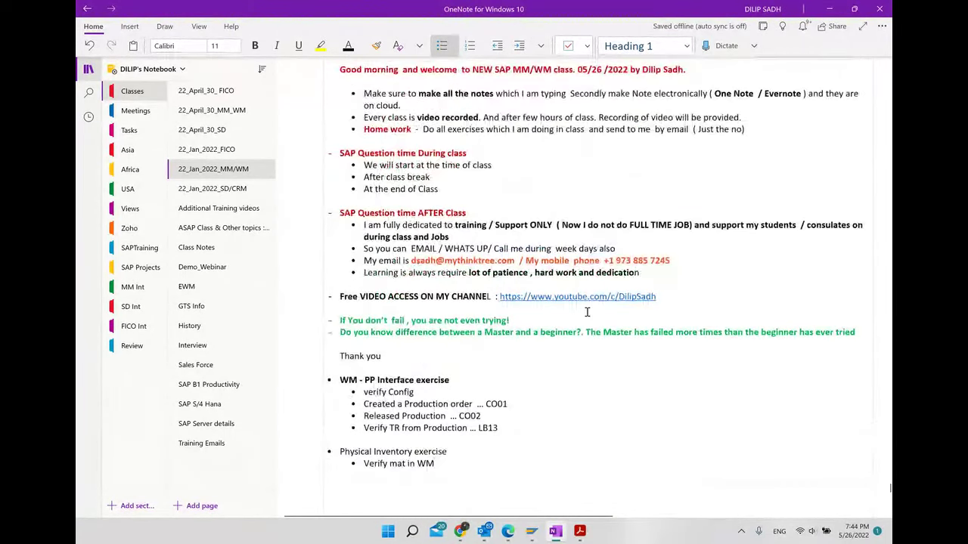
pyautogui.scroll(2, 570, 298)
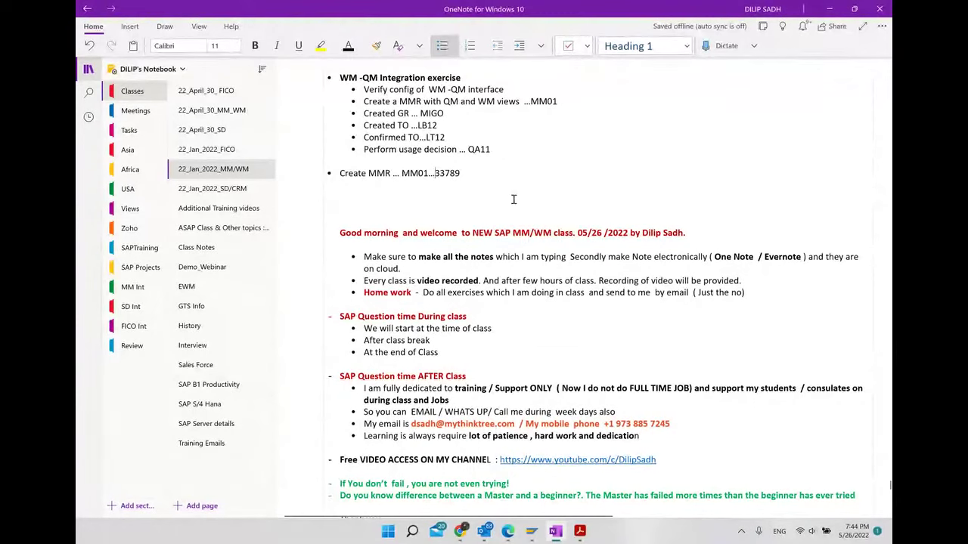
pyautogui.click(436, 172)
pyautogui.doubleClick(436, 173)
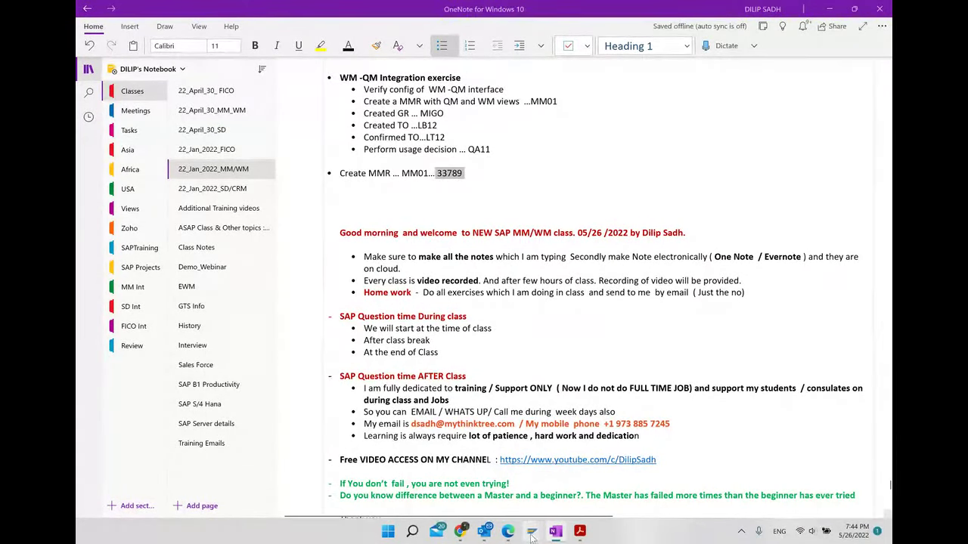
# - Switch to the SAP transfer requirement session and start the Stock per Material transaction in its place
pyautogui.moveTo(532, 529)
pyautogui.click(593, 469)
pyautogui.click(144, 55)
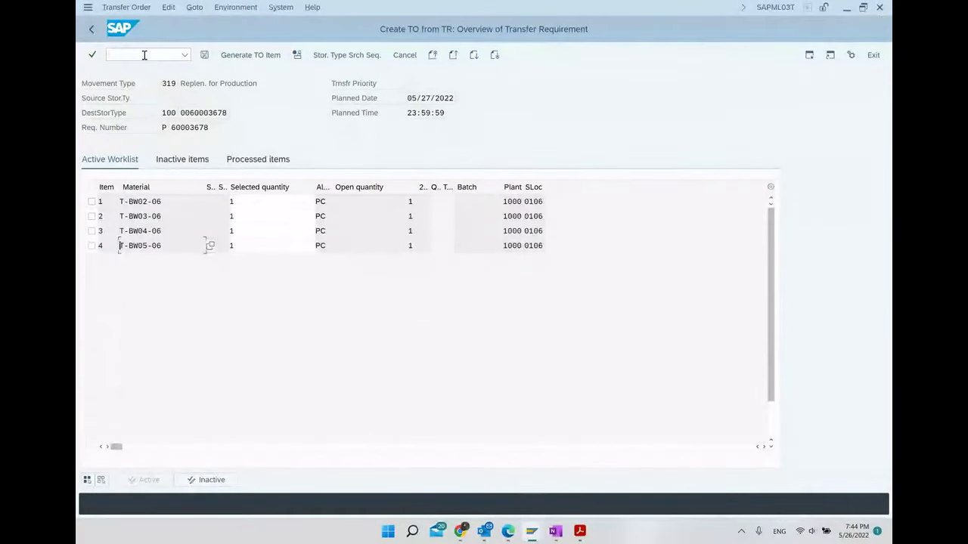
pyautogui.write('/')
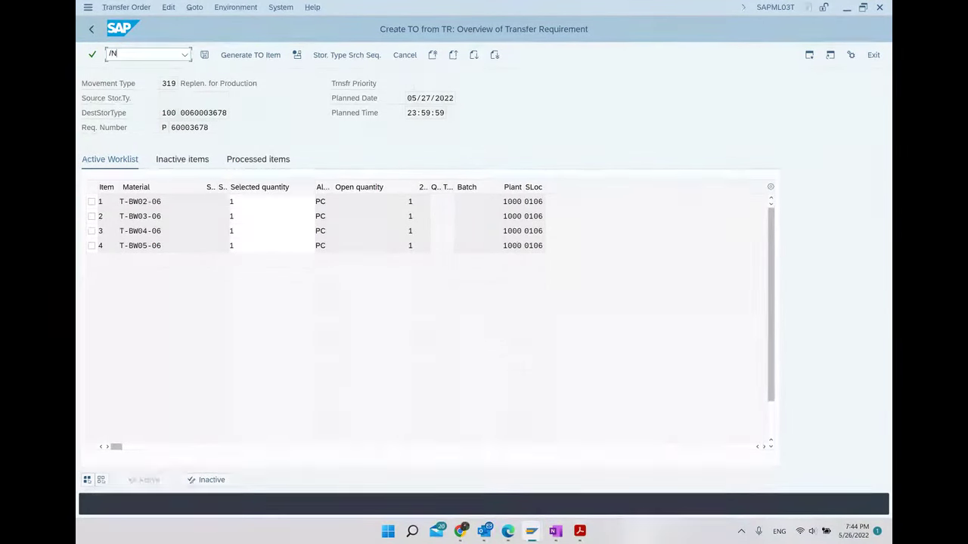
pyautogui.write('NLS2')
pyautogui.press('Return')
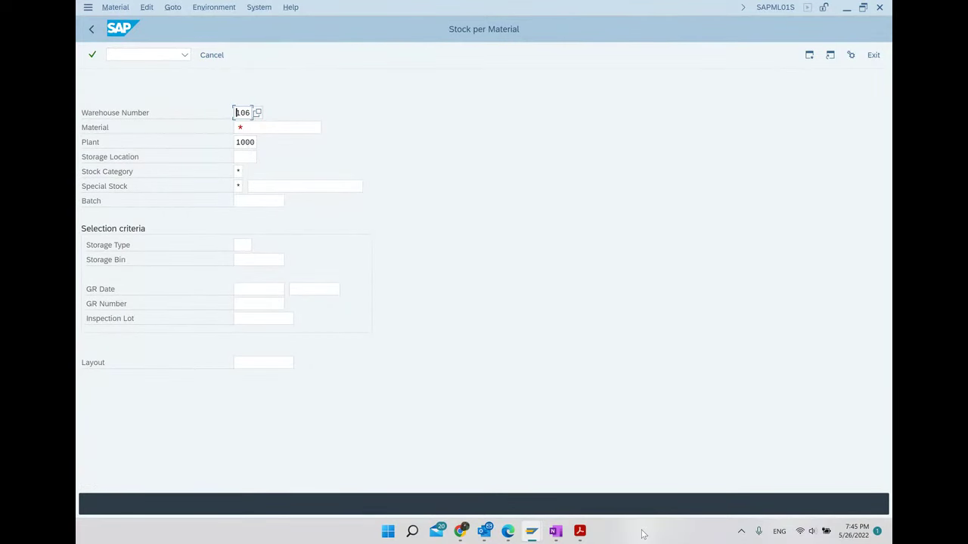
# - Display the stock per material for warehouse Y64 and material 33789 in plant 1000, without a leading space before the material number
pyautogui.press('Delete')
pyautogui.press('Delete')
pyautogui.press('Delete')
pyautogui.write('Y64')
pyautogui.press('Return')
pyautogui.click(250, 127)
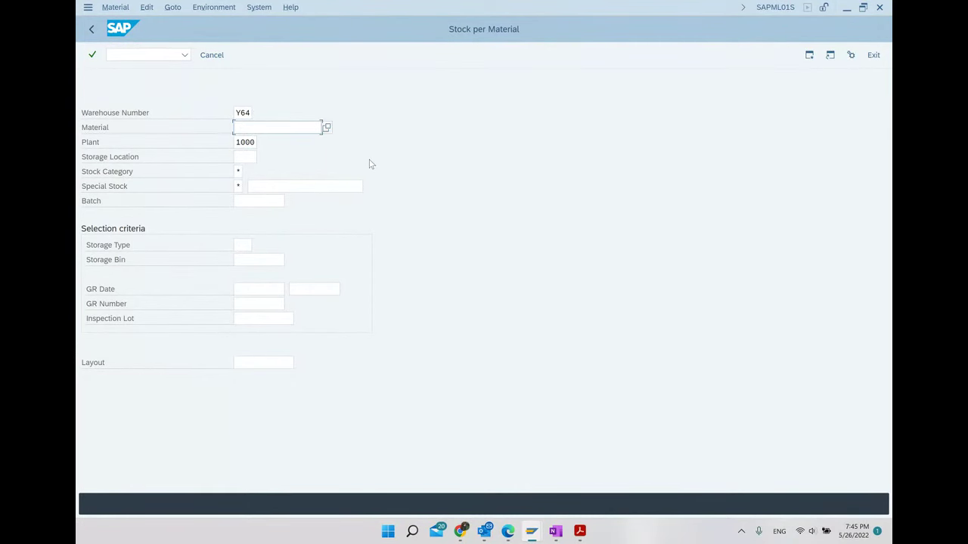
pyautogui.write('33789')
pyautogui.press('Return')
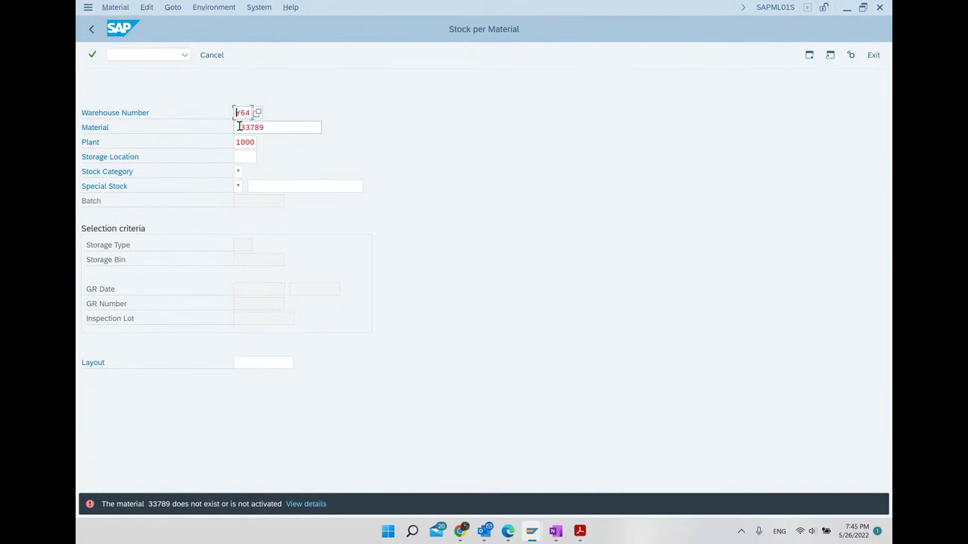
pyautogui.click(239, 129)
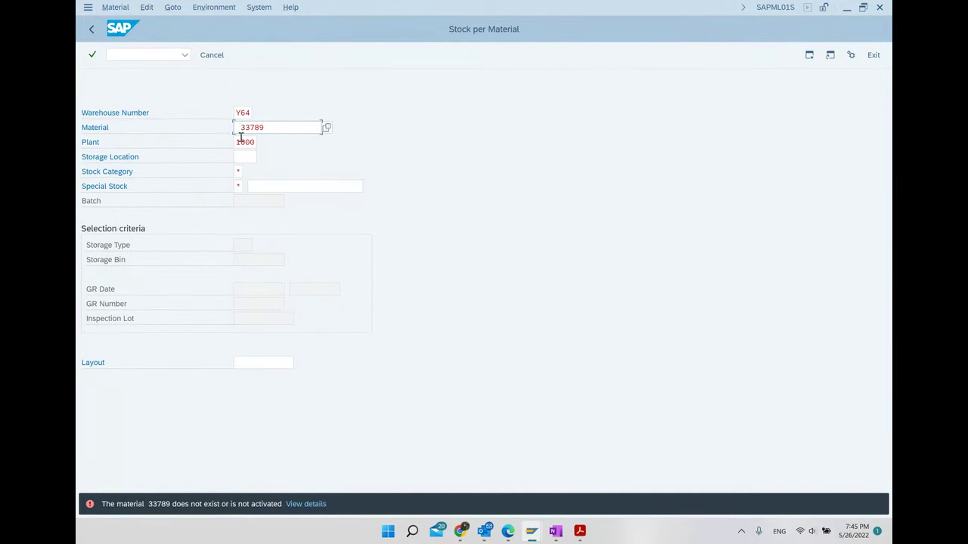
pyautogui.click(350, 273)
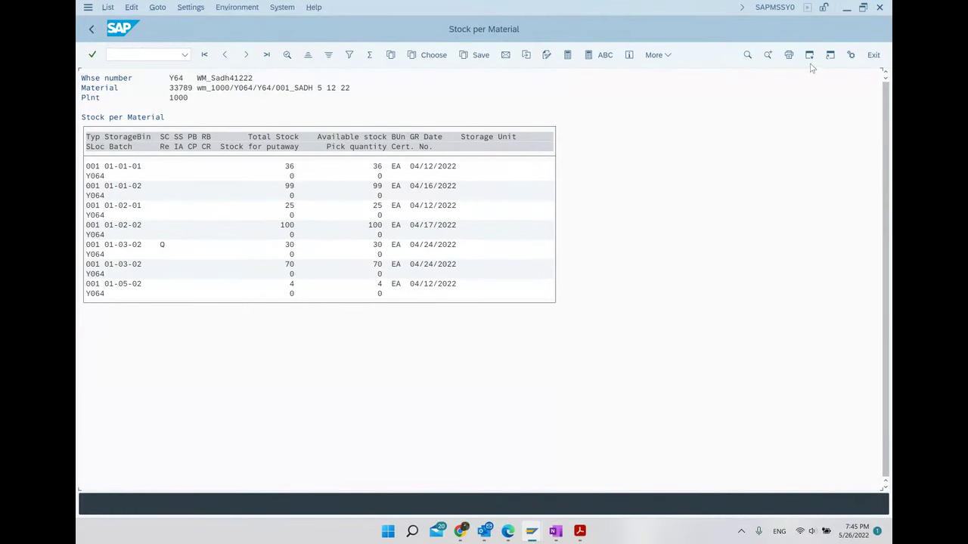
# - Open SAP Easy Access in a new session and expand Logistics, Logistics Execution, Internal Whse Processes and Physical Inventory
pyautogui.hotkey('shift', 'F3')
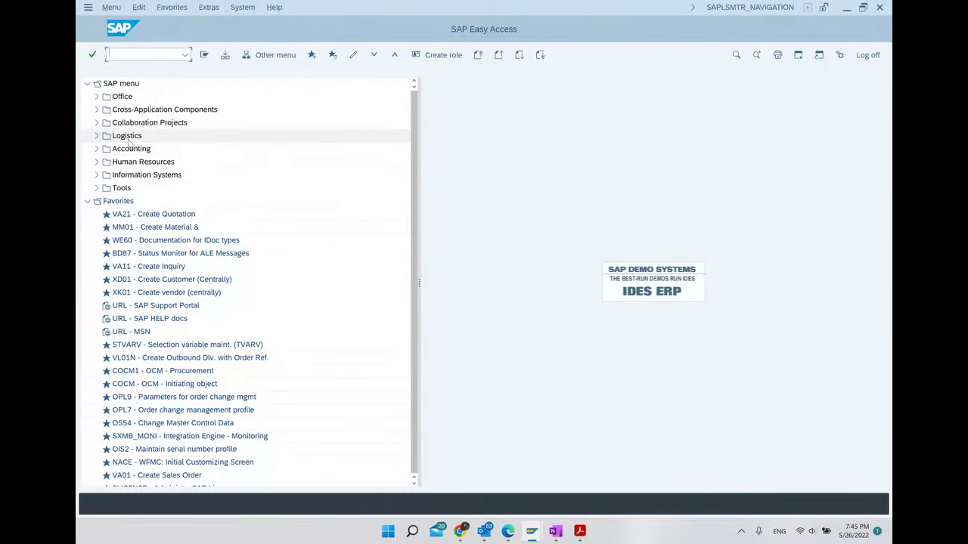
pyautogui.click(96, 136)
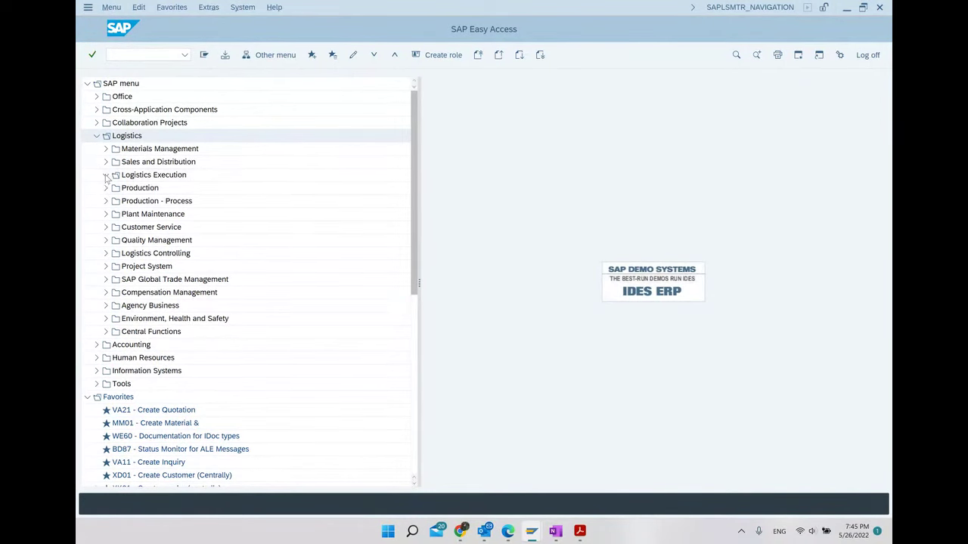
pyautogui.click(105, 176)
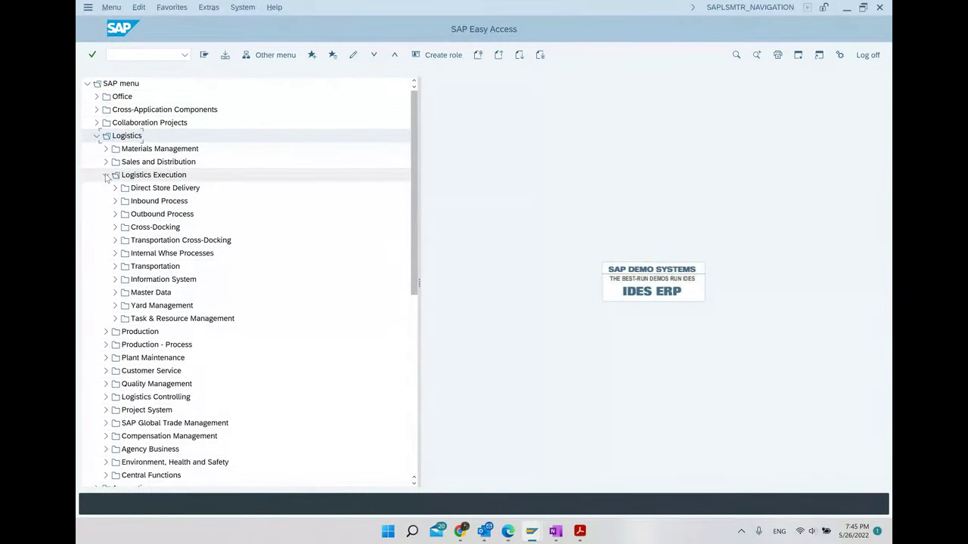
pyautogui.click(115, 254)
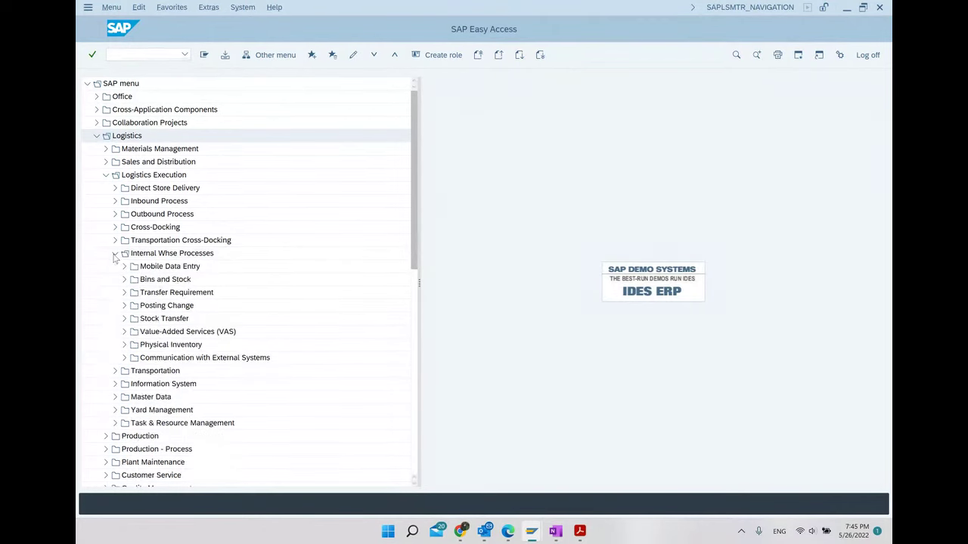
pyautogui.scroll(-3, 143, 284)
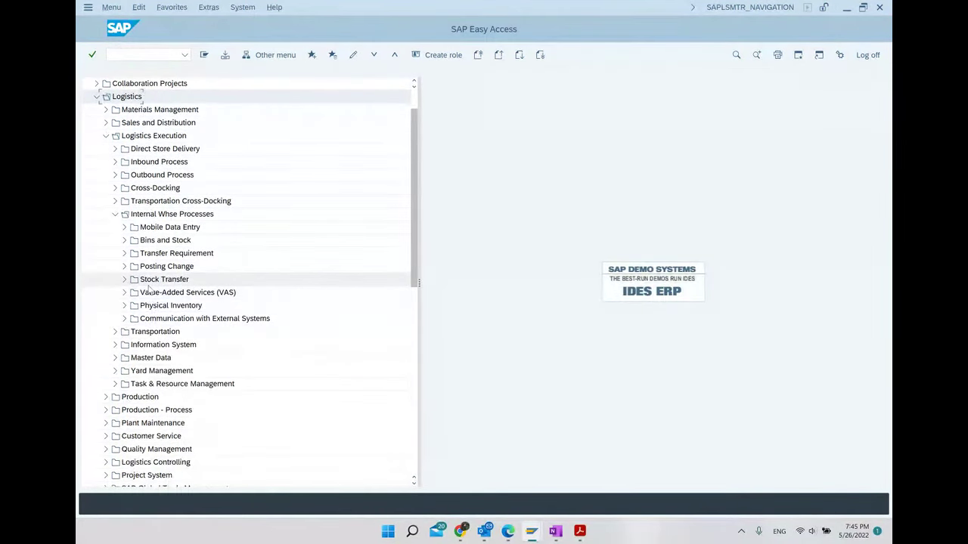
pyautogui.click(124, 305)
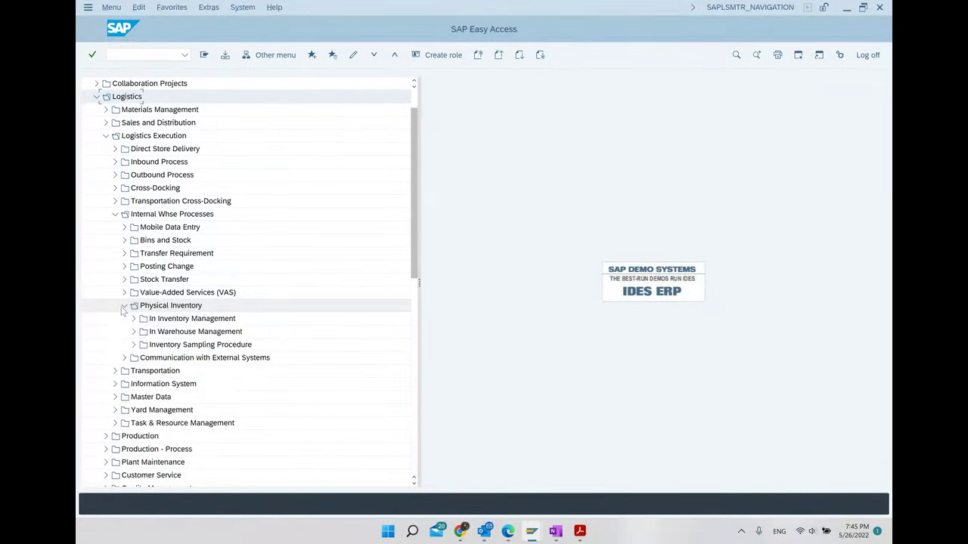
# - Expand In Warehouse Management, Physical Inventory Document and Create to locate the manual creation transaction LI01N
pyautogui.scroll(-1, 168, 299)
pyautogui.scroll(-2, 167, 298)
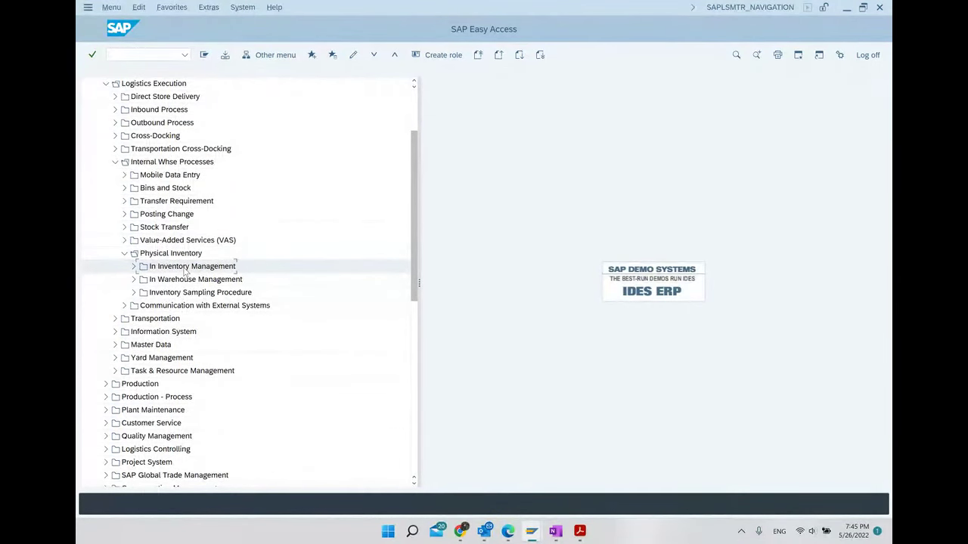
pyautogui.click(133, 281)
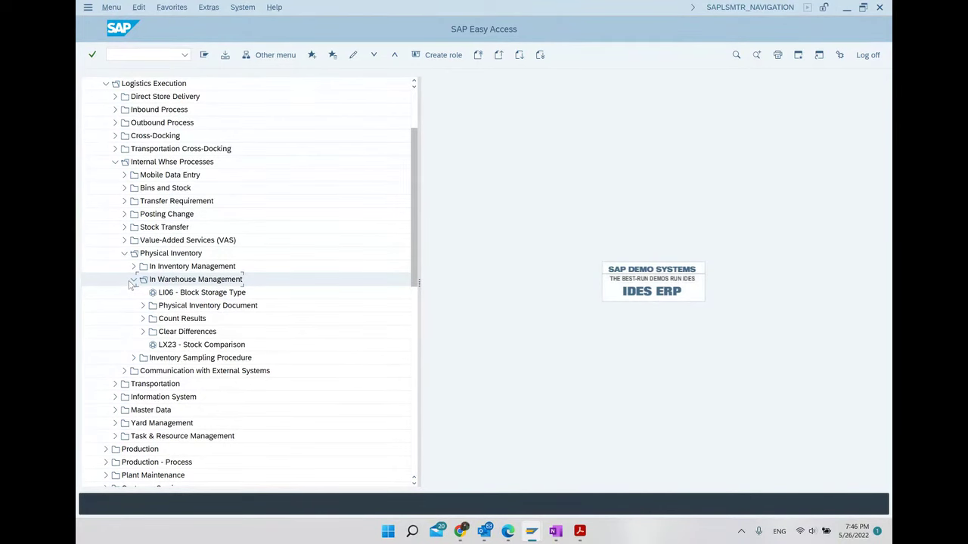
pyautogui.click(239, 306)
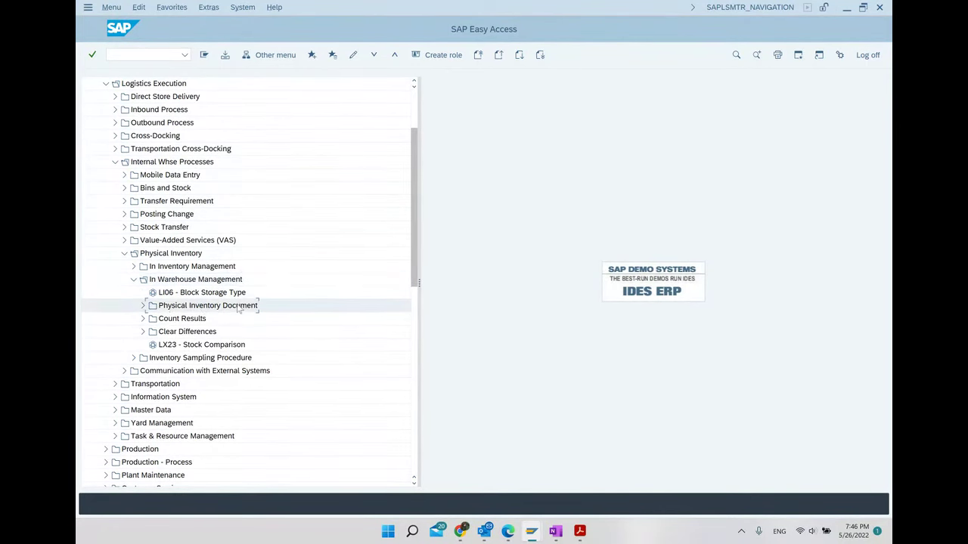
pyautogui.click(141, 306)
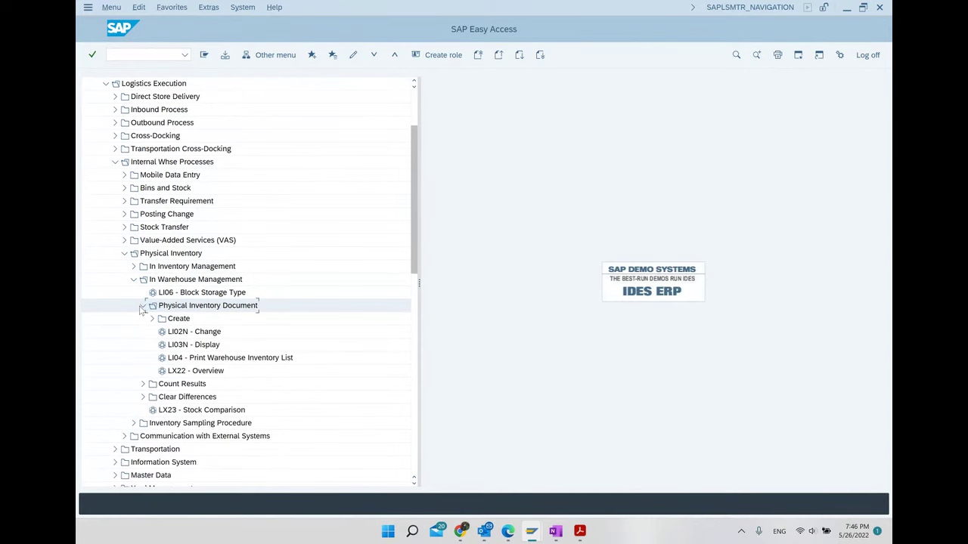
pyautogui.click(152, 319)
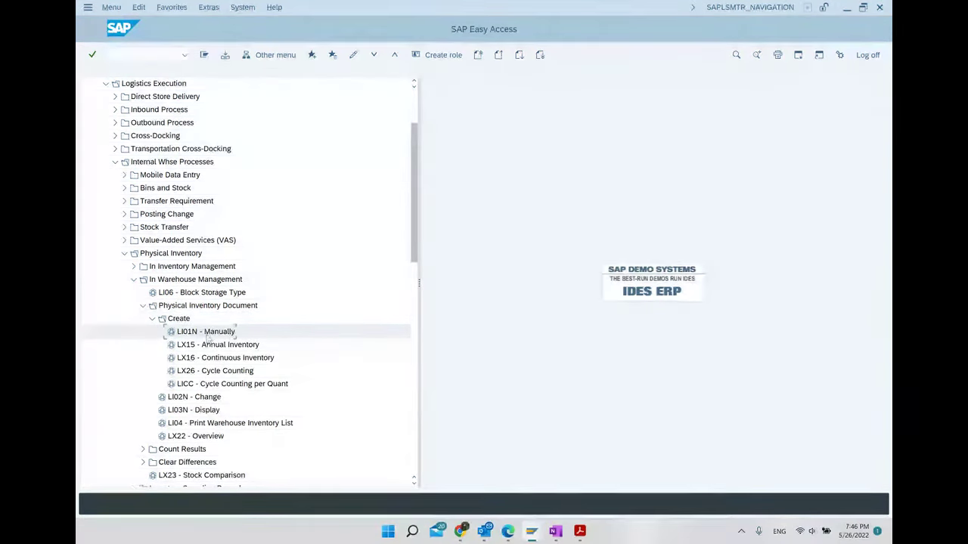
pyautogui.click(255, 324)
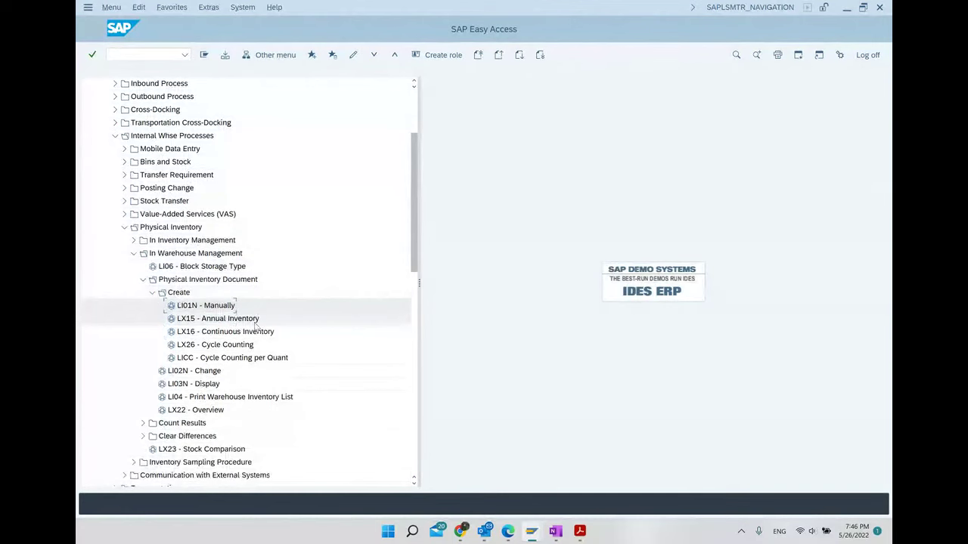
# - Switch to OneNote and add the sub-bullet "Create P I doc.. LI01N" under the Physical Inventory exercise
pyautogui.click(560, 533)
pyautogui.scroll(-5, 522, 318)
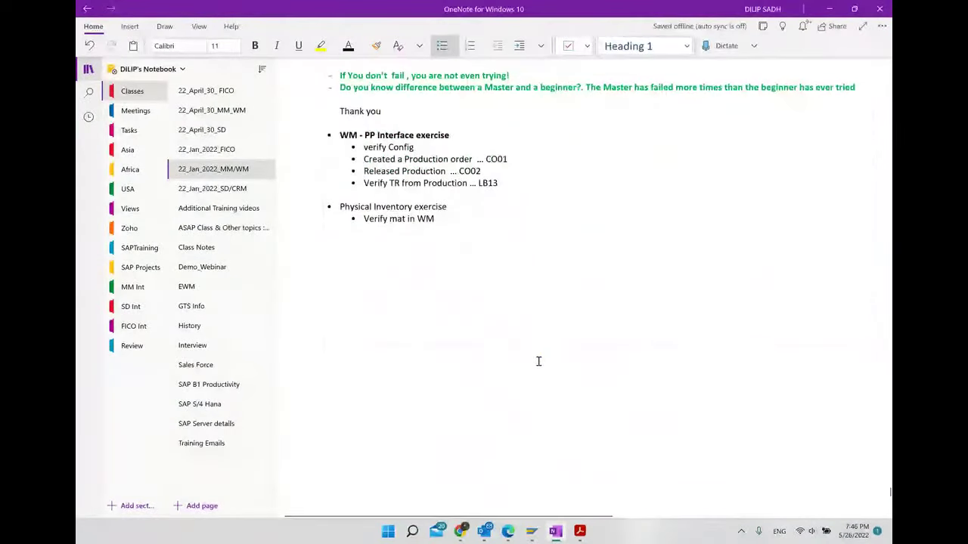
pyautogui.click(449, 223)
pyautogui.press('Return')
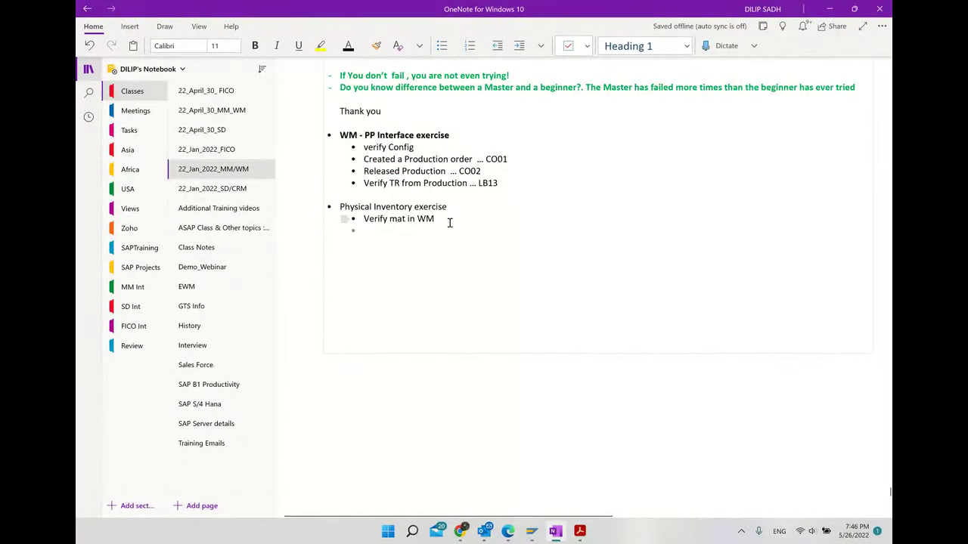
pyautogui.write('Create P')
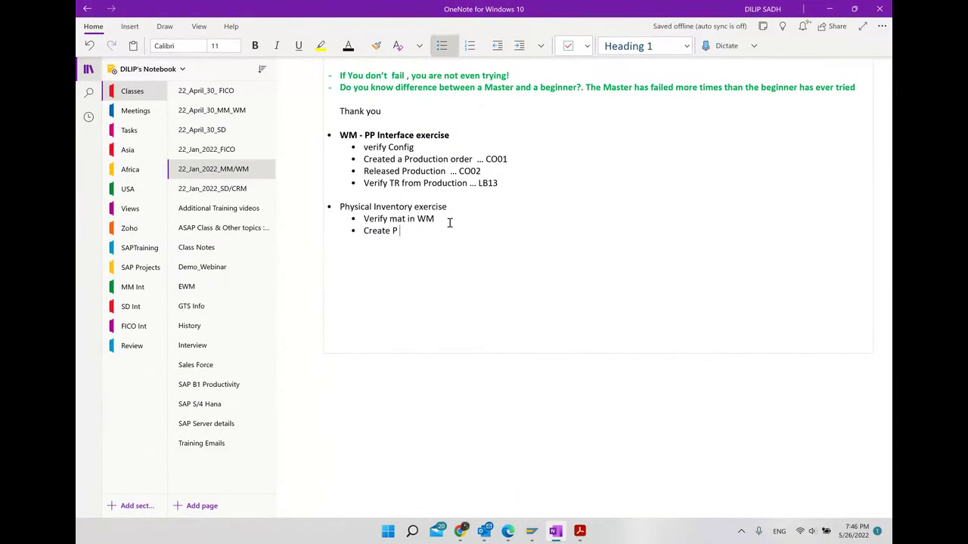
pyautogui.write(' I doc.. LI01N')
# - Return to SAP Easy Access, start LI01N and begin an inventory record for warehouse Y64 with storage type 001
pyautogui.moveTo(531, 531)
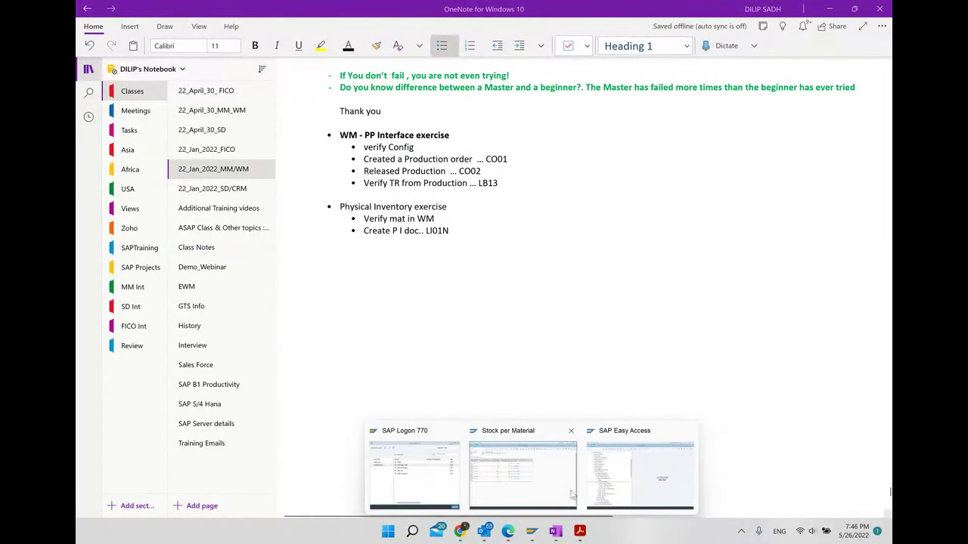
pyautogui.click(663, 482)
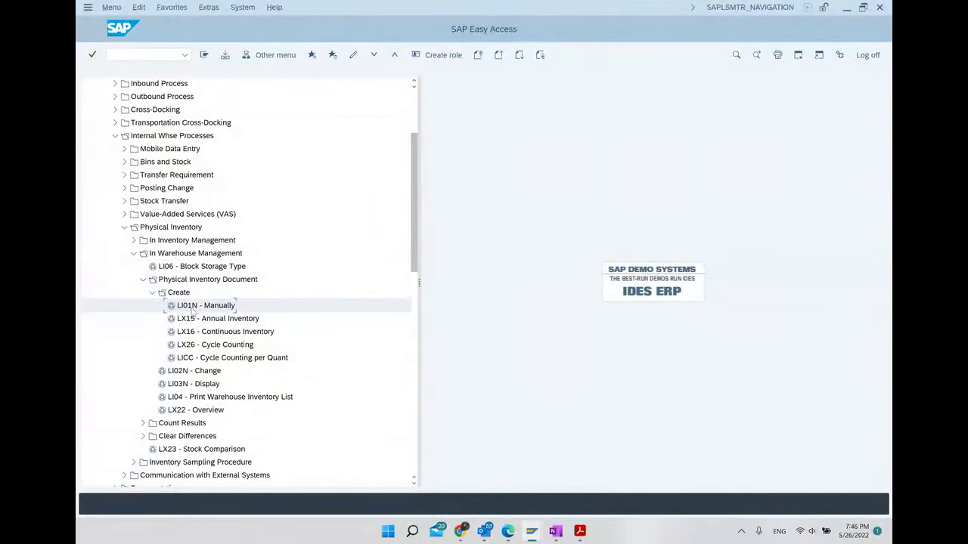
pyautogui.doubleClick(194, 308)
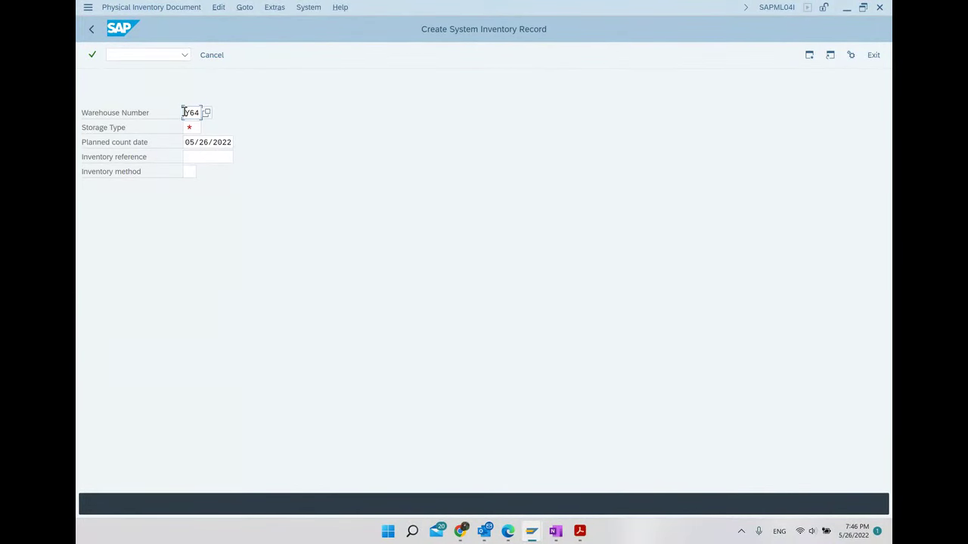
pyautogui.click(188, 127)
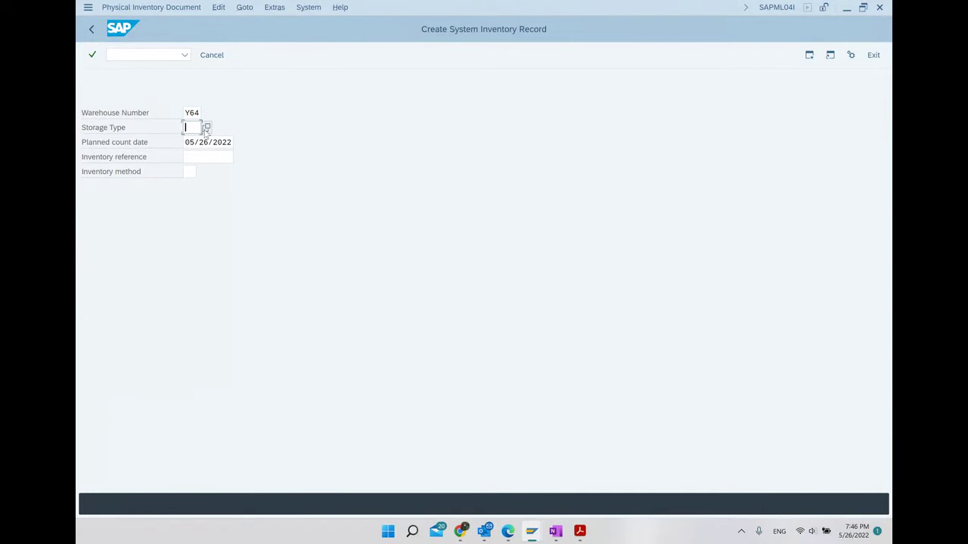
pyautogui.write('001')
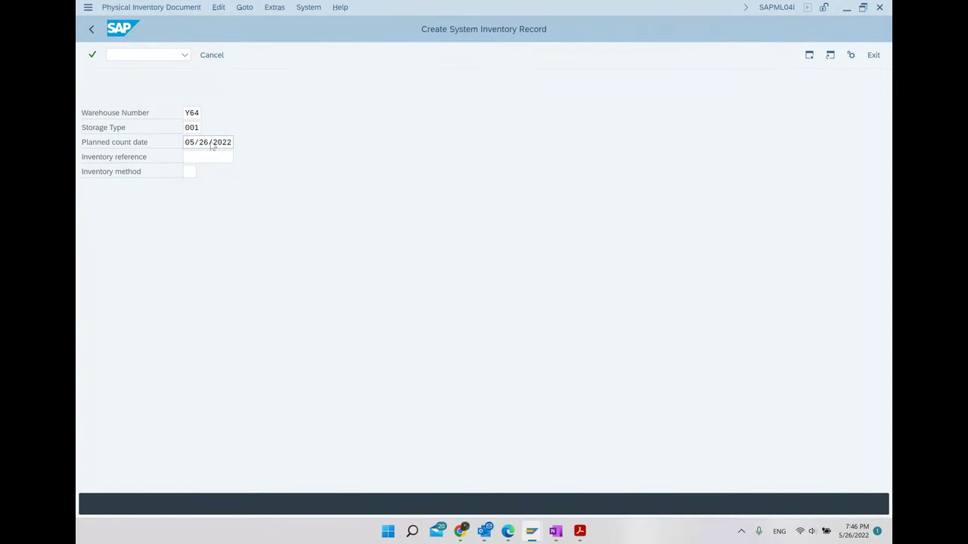
pyautogui.press('Return')
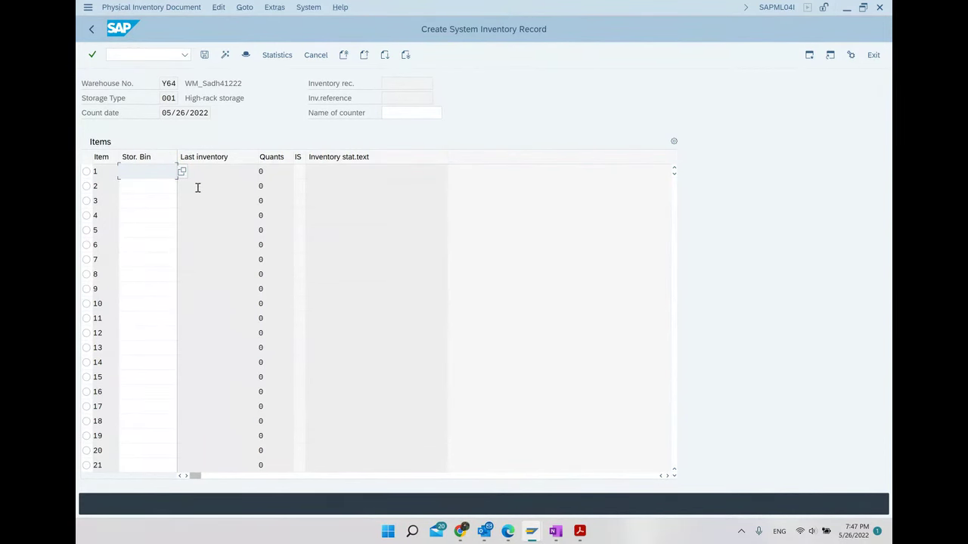
# - Look up the storage bins holding material 33789 in warehouse Y64, storage type 001, for the first inventory item
pyautogui.click(181, 171)
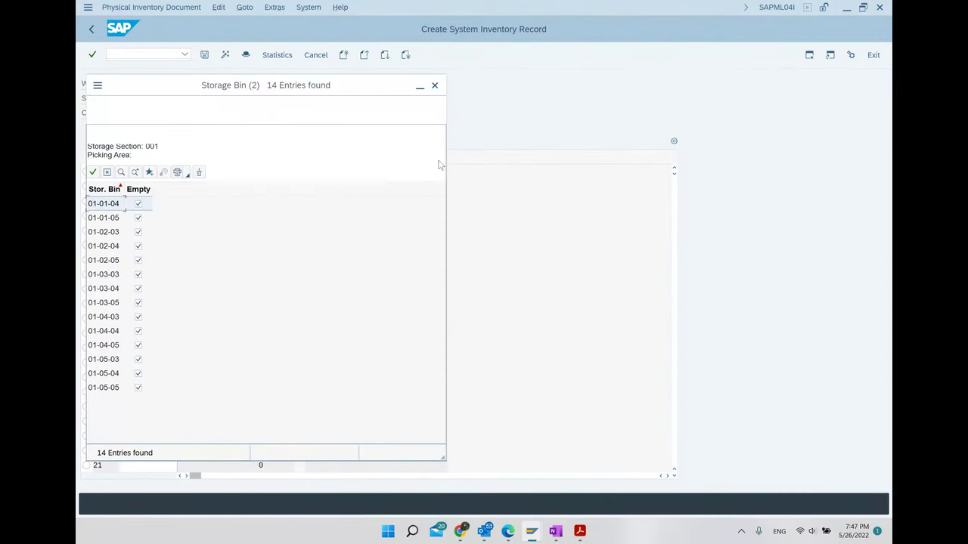
pyautogui.moveTo(289, 89); pyautogui.dragTo(545, 94)
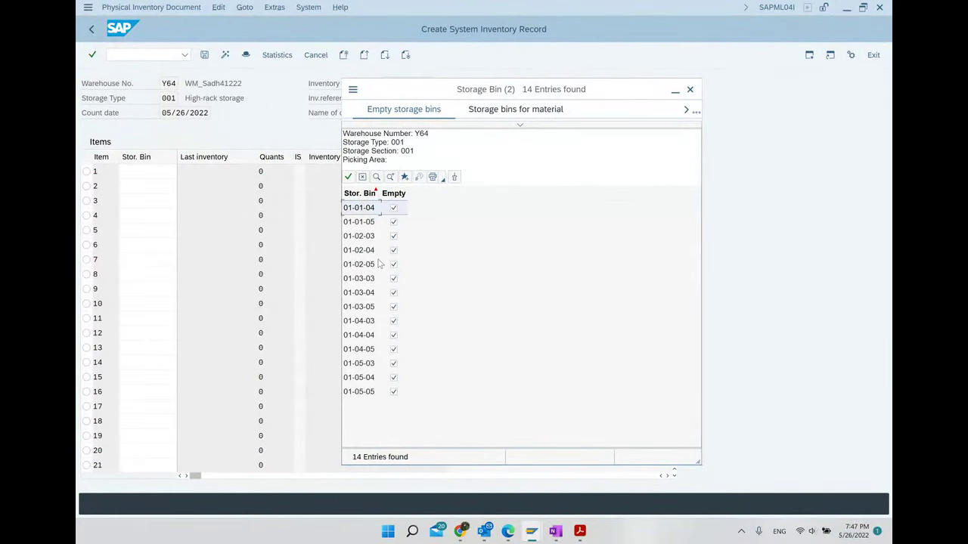
pyautogui.doubleClick(366, 213)
pyautogui.click(521, 130)
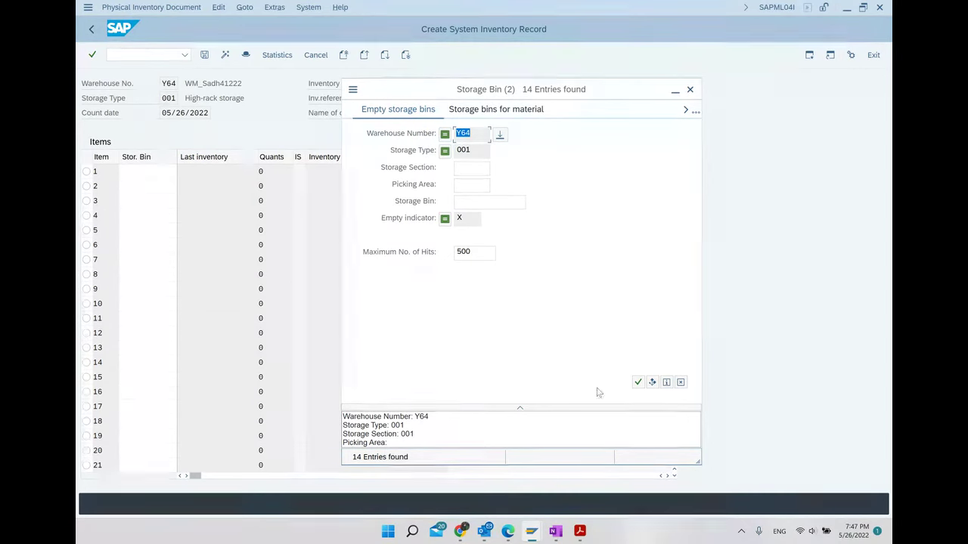
pyautogui.click(508, 113)
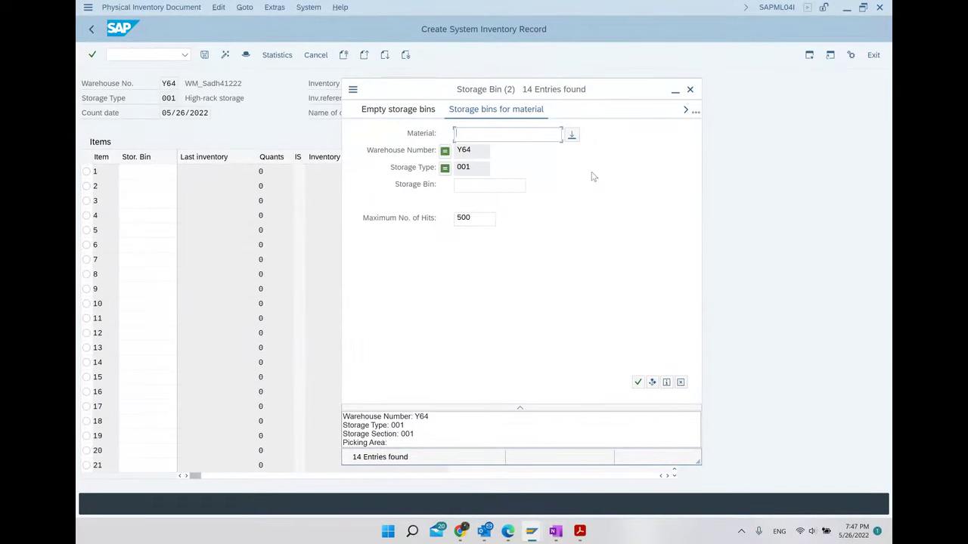
pyautogui.write('33789')
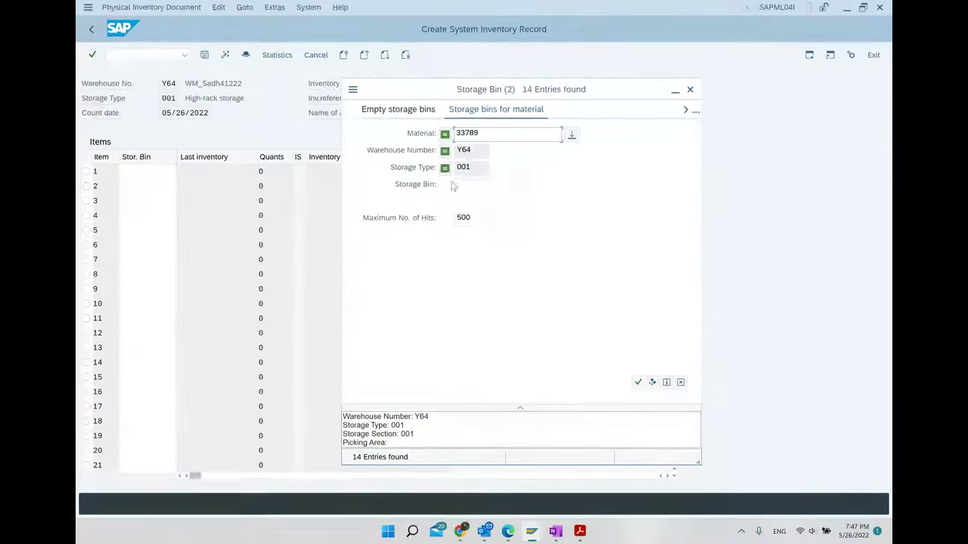
pyautogui.click(637, 383)
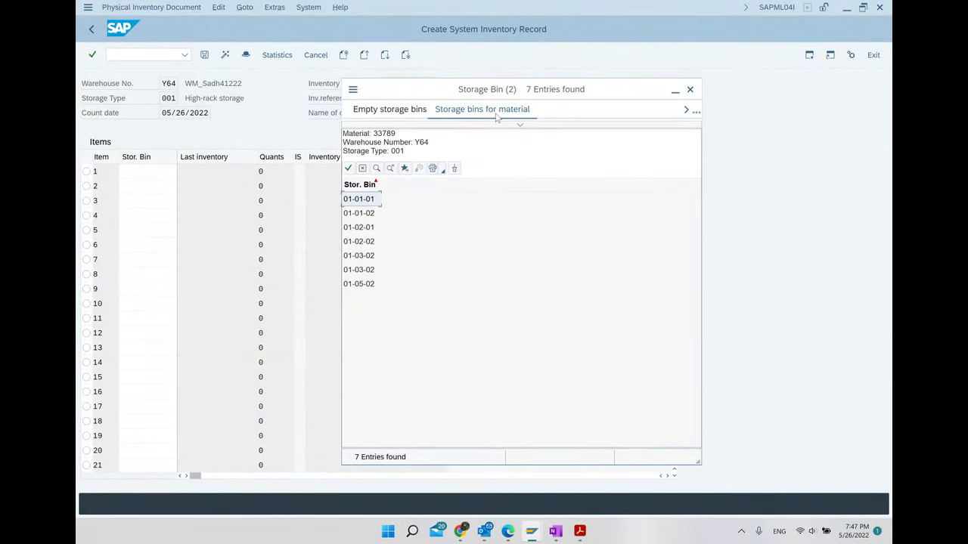
# - Enter storage bin 01-01-01 as item 1 and save the system inventory record
pyautogui.moveTo(476, 95); pyautogui.dragTo(552, 102)
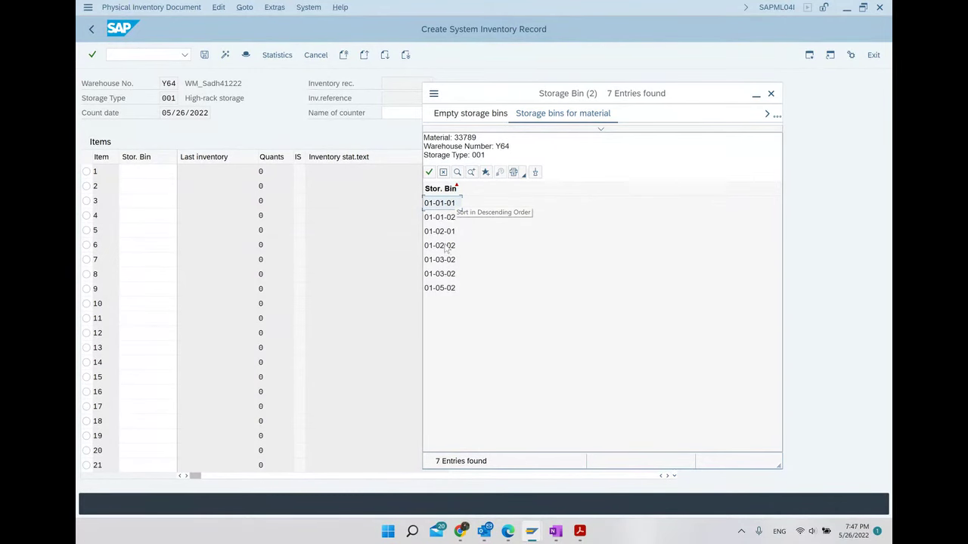
pyautogui.doubleClick(439, 204)
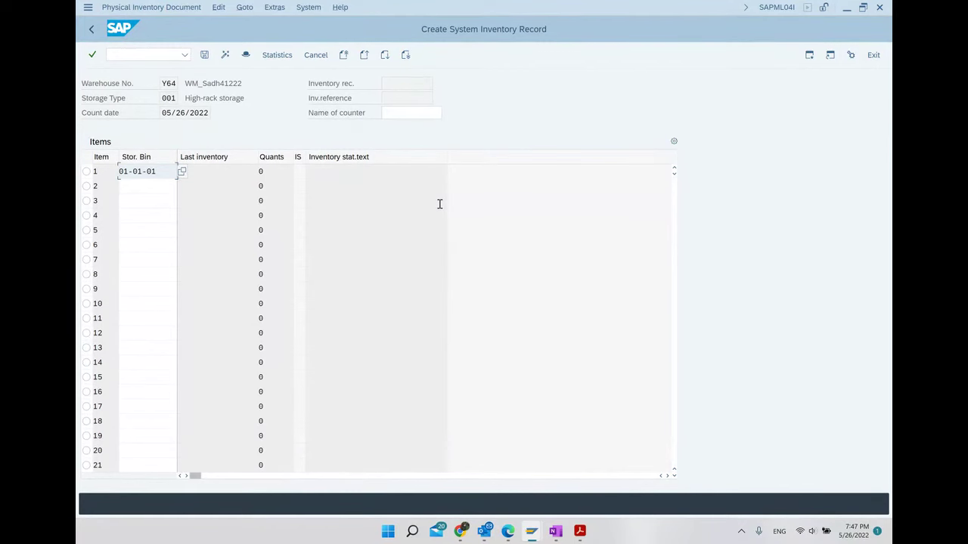
pyautogui.press('Return')
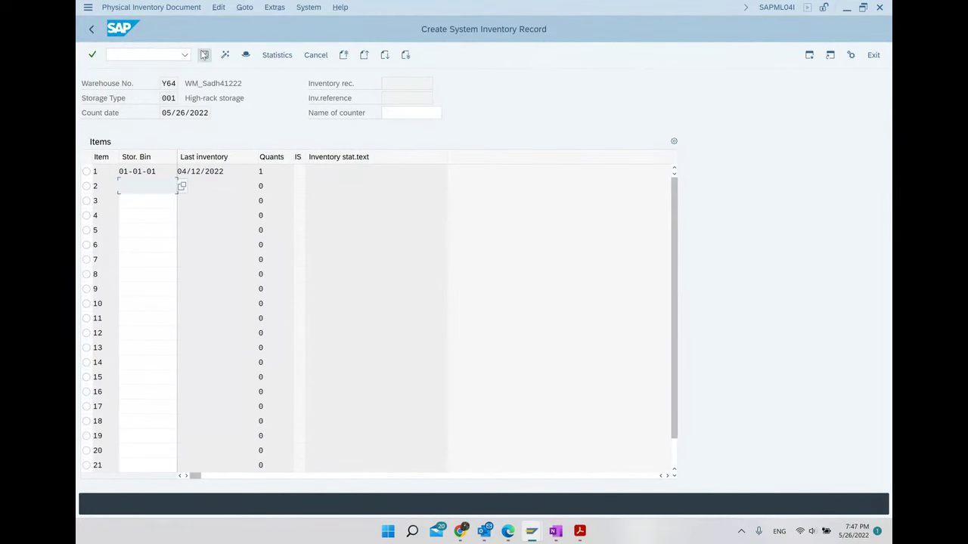
pyautogui.click(204, 55)
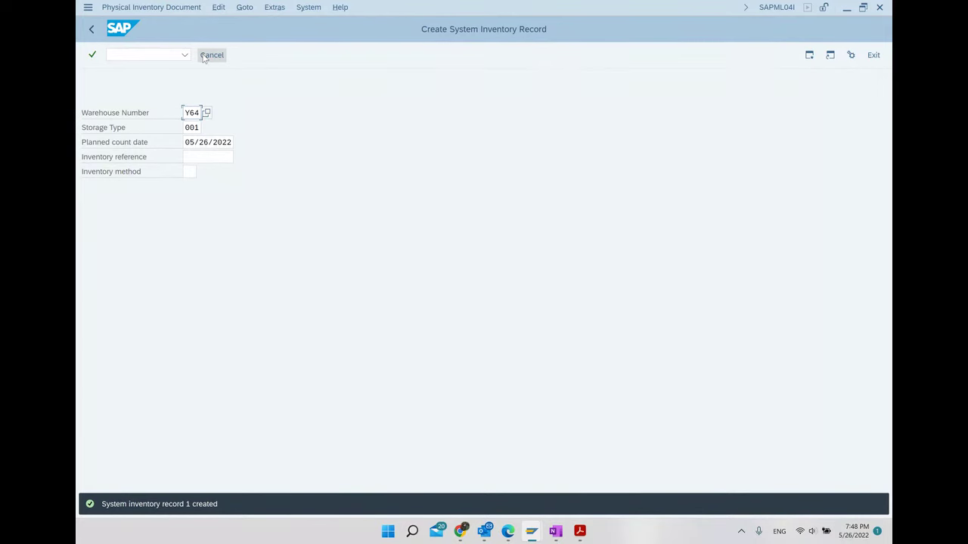
# - Return to SAP Easy Access, open inventory record 1 of warehouse Y64 in LI02N and select the item for bin 01-01-01
pyautogui.click(91, 31)
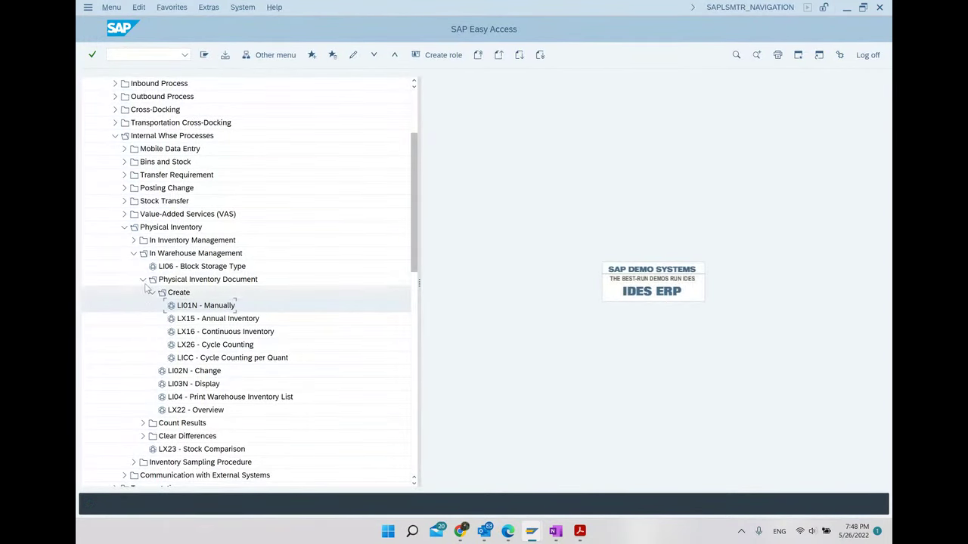
pyautogui.click(151, 293)
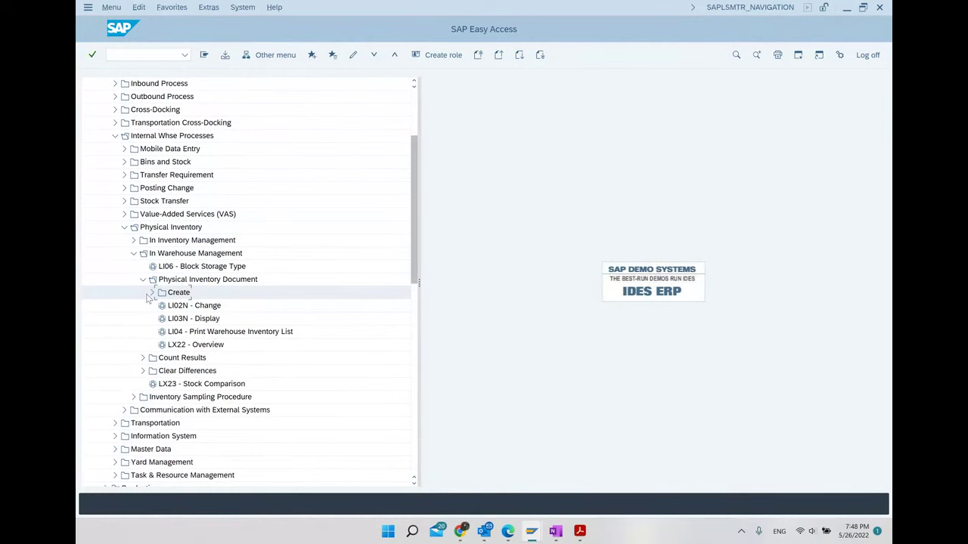
pyautogui.doubleClick(202, 307)
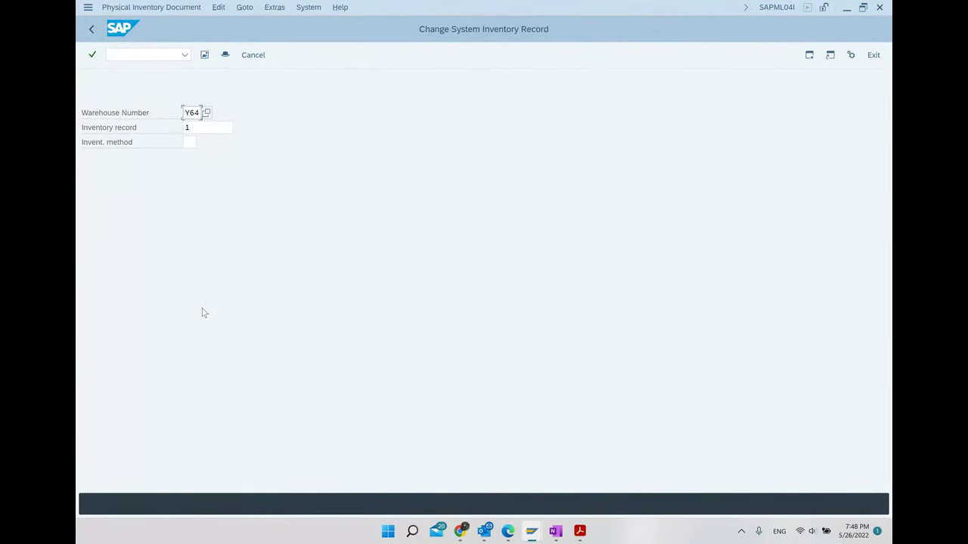
pyautogui.press('Return')
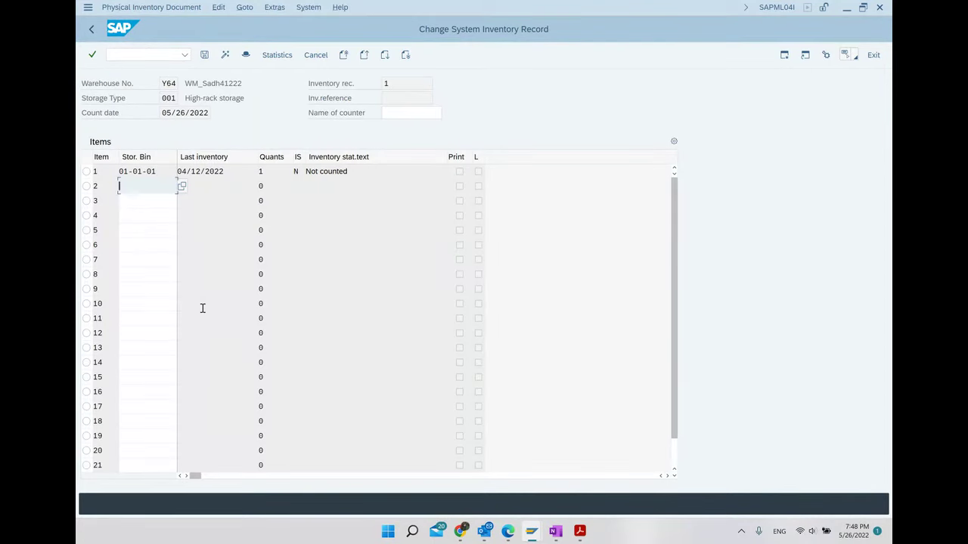
pyautogui.click(86, 171)
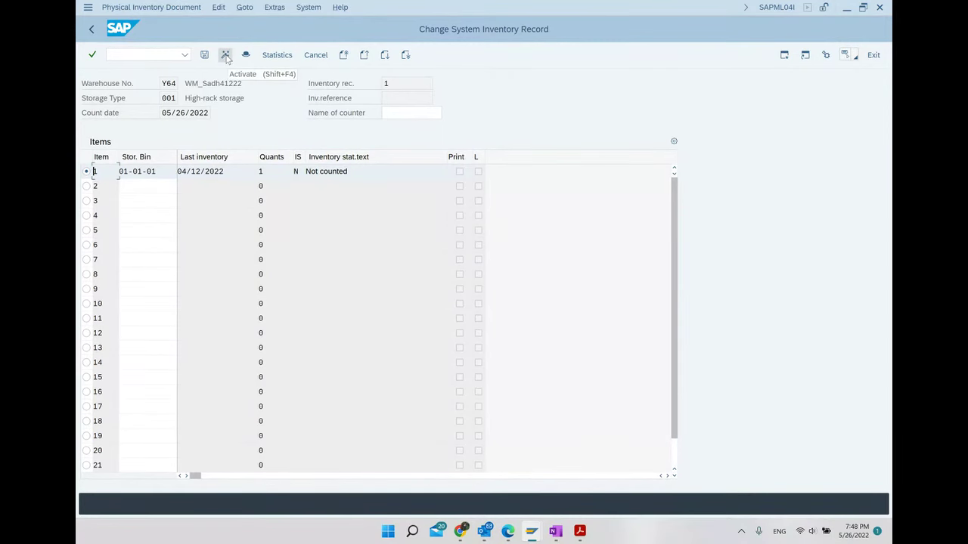
# - Consult the inventory process slide in Acrobat Reader and the OneNote list, and return to SAP to activate inventory record 1
pyautogui.click(579, 531)
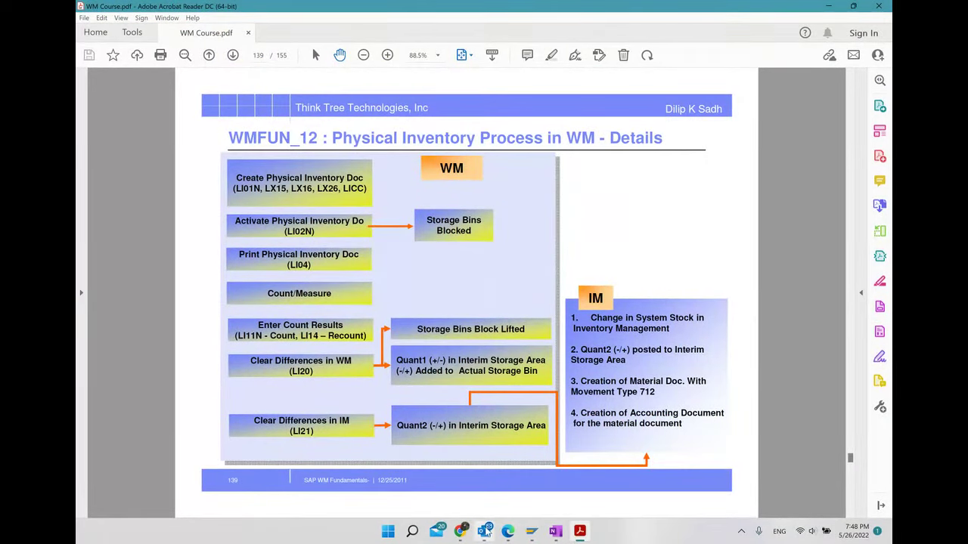
pyautogui.click(555, 530)
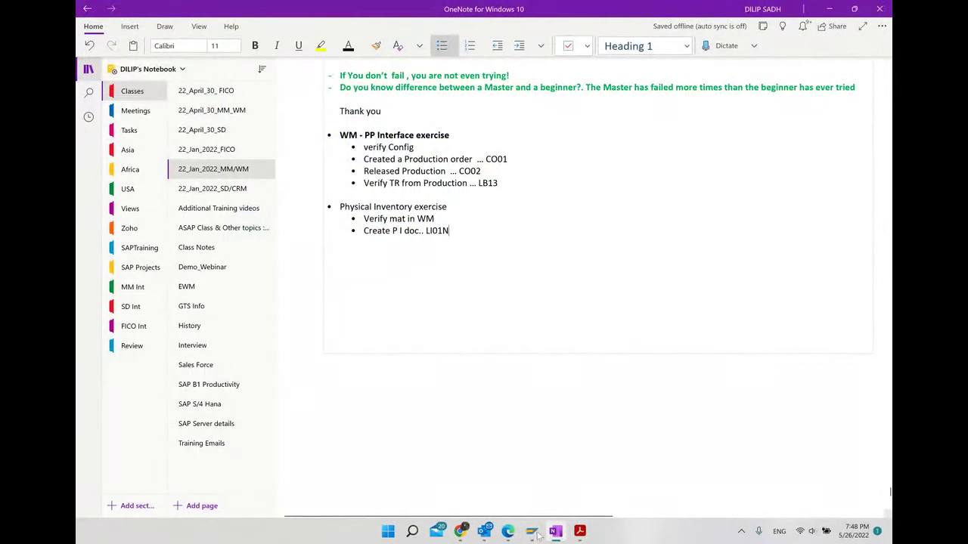
pyautogui.moveTo(531, 531)
pyautogui.click(665, 453)
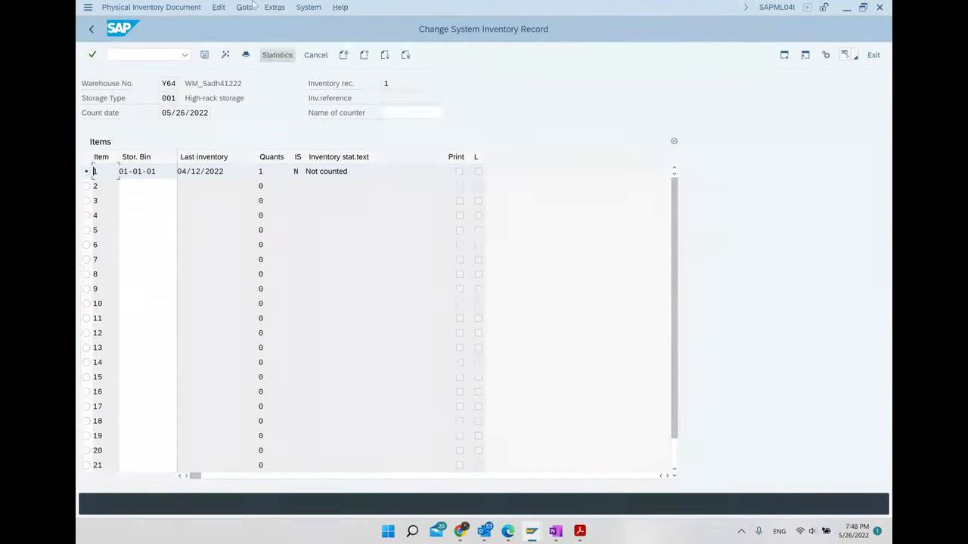
pyautogui.click(225, 54)
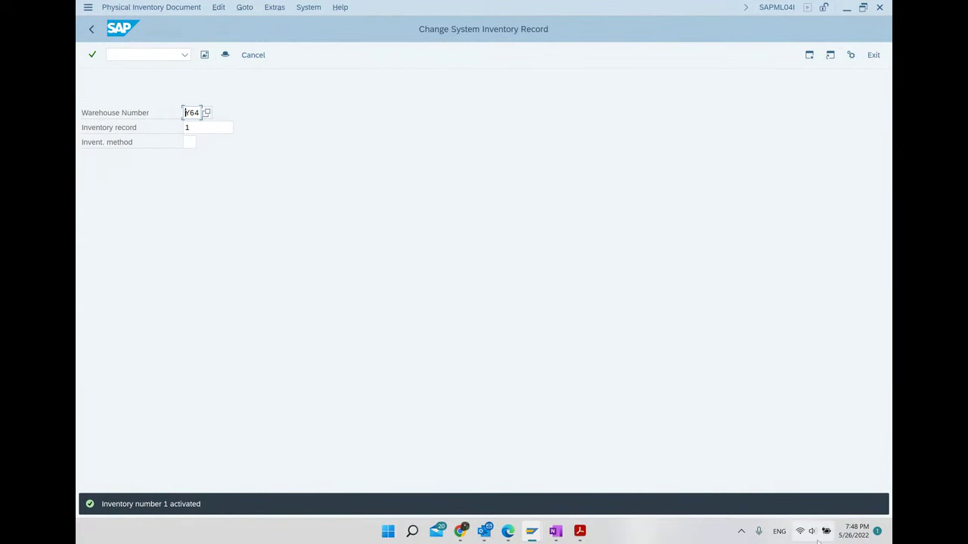
# - Recheck the slide in Acrobat Reader and add the OneNote sub-bullet "Activate PI Doc.. LI02N" below the create step
pyautogui.click(578, 533)
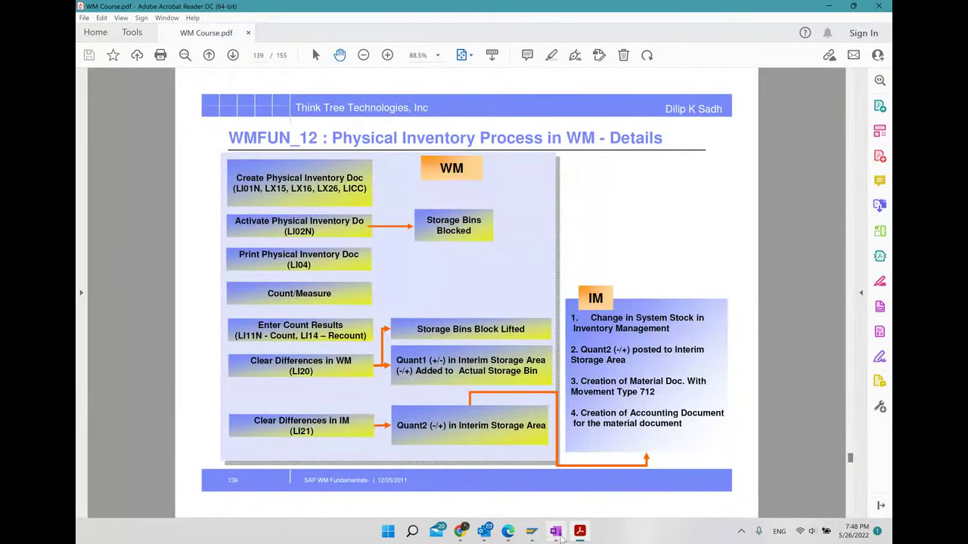
pyautogui.click(556, 532)
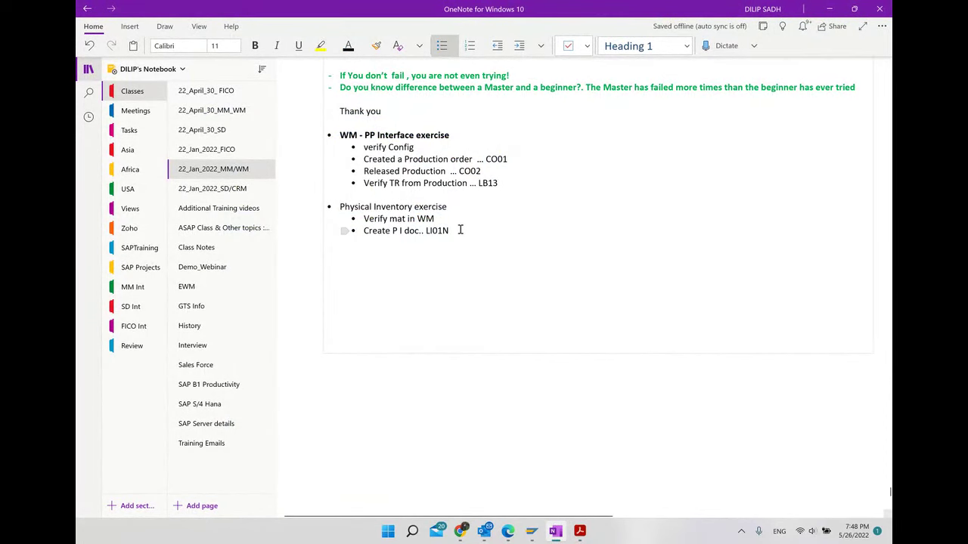
pyautogui.press('Return')
pyautogui.write('Ac')
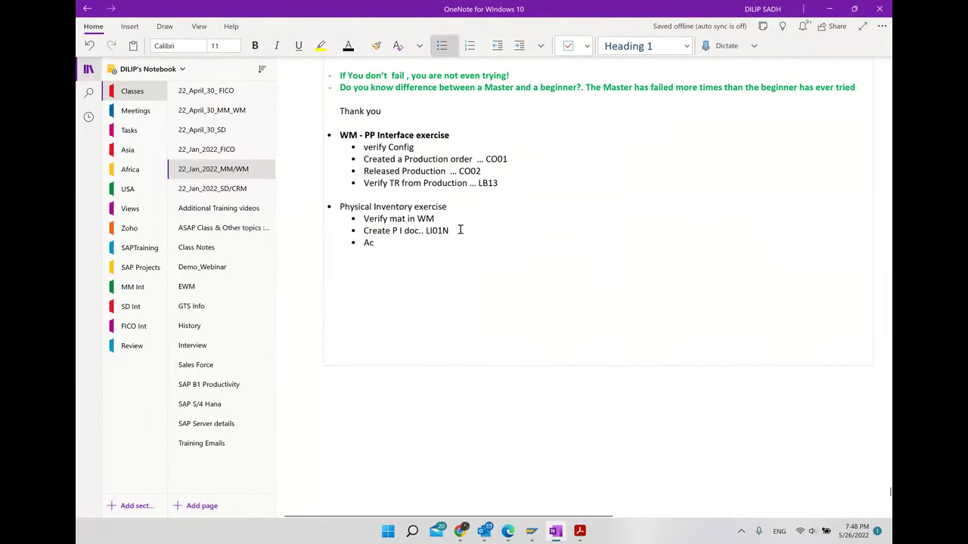
pyautogui.write('tivate PI Doc..')
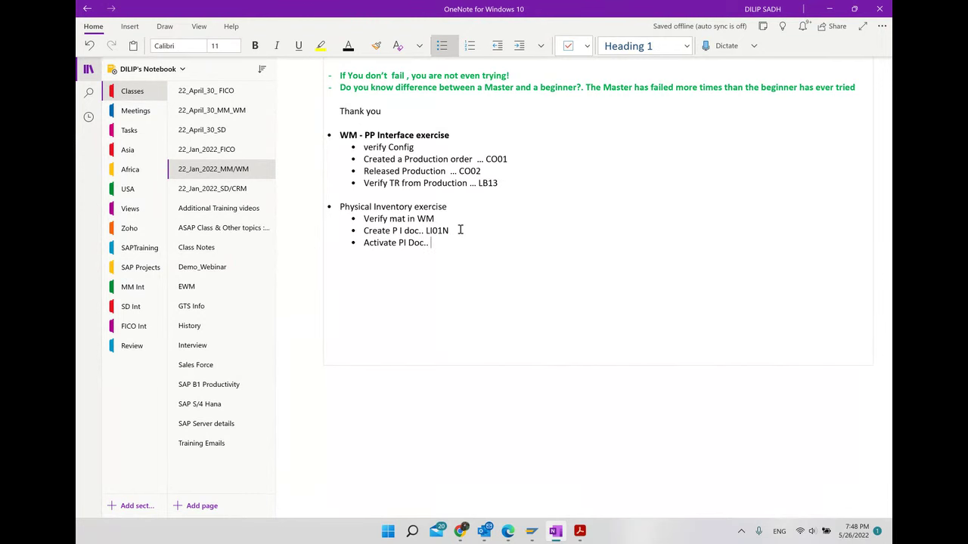
pyautogui.press('BackSpace')
pyautogui.press('BackSpace')
pyautogui.write('Li02')
pyautogui.press('BackSpace')
pyautogui.press('BackSpace')
pyautogui.press('BackSpace')
pyautogui.write('I02N')
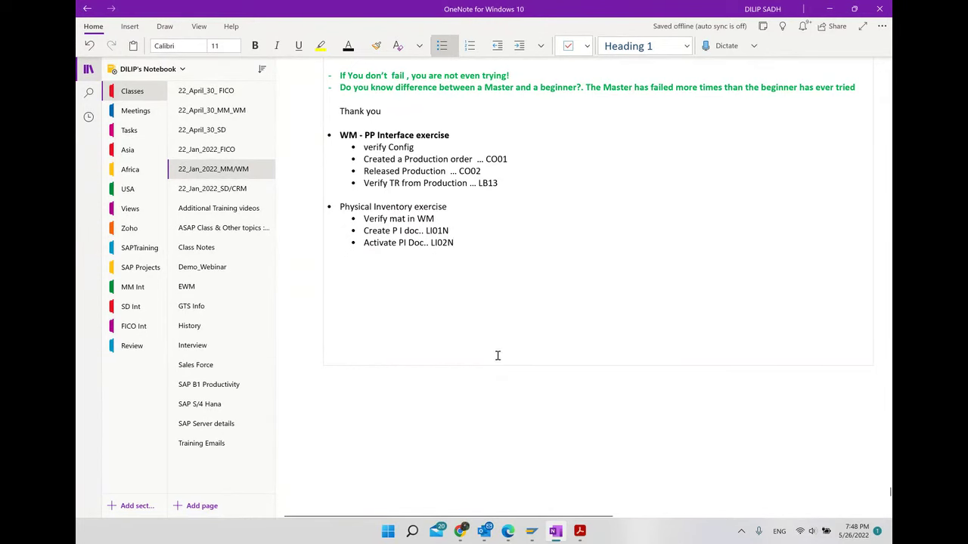
# - Switch to SAP, rerun Stock per Material for 33789 and inspect the inventory status of storage bin 01-01-01
pyautogui.moveTo(532, 531)
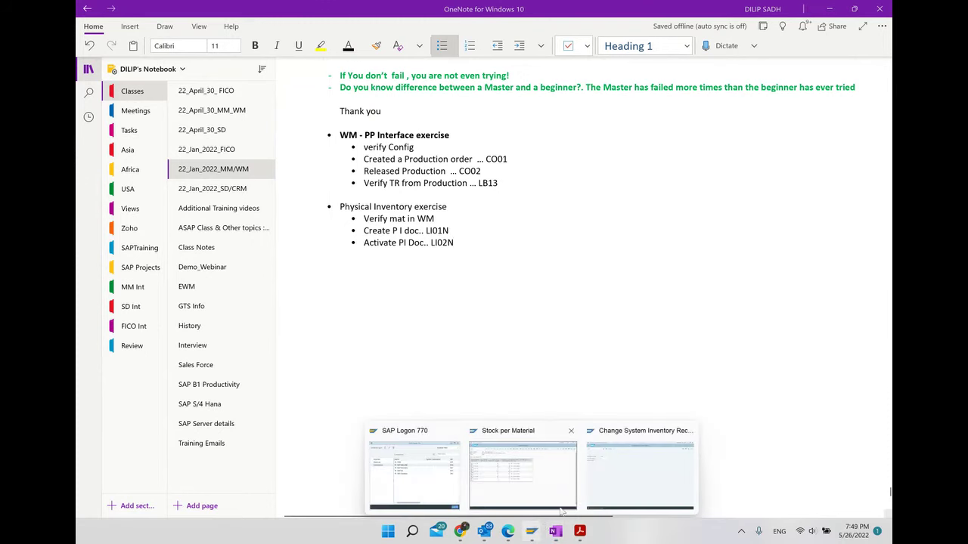
pyautogui.click(639, 473)
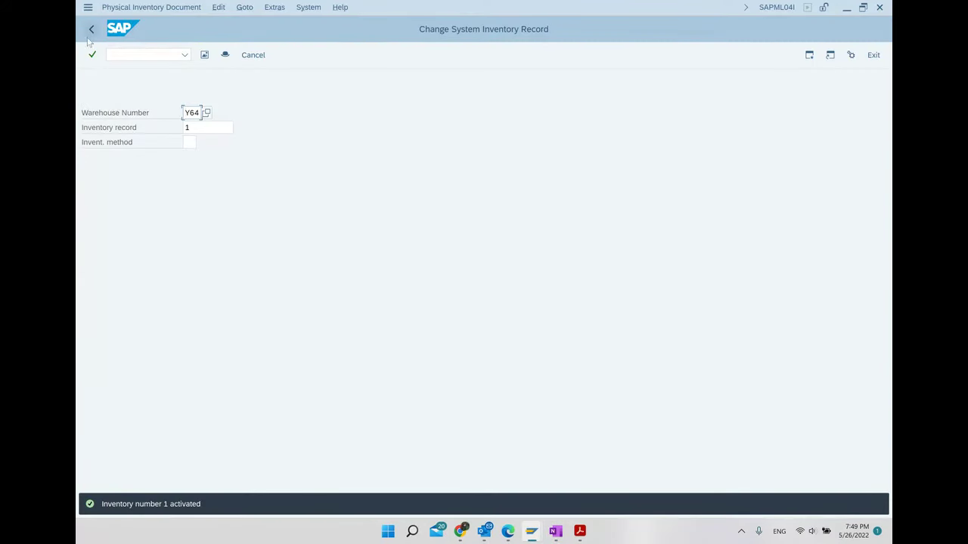
pyautogui.moveTo(533, 532)
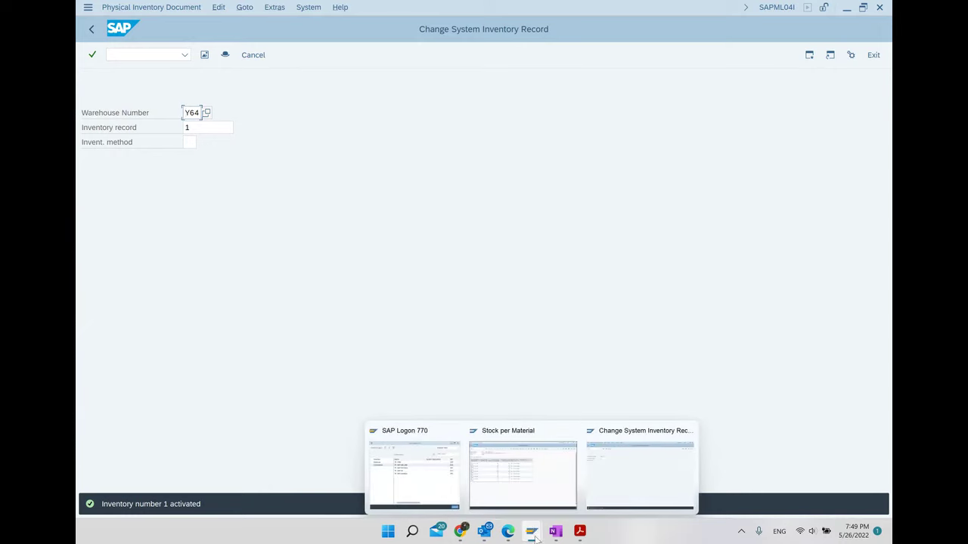
pyautogui.click(523, 469)
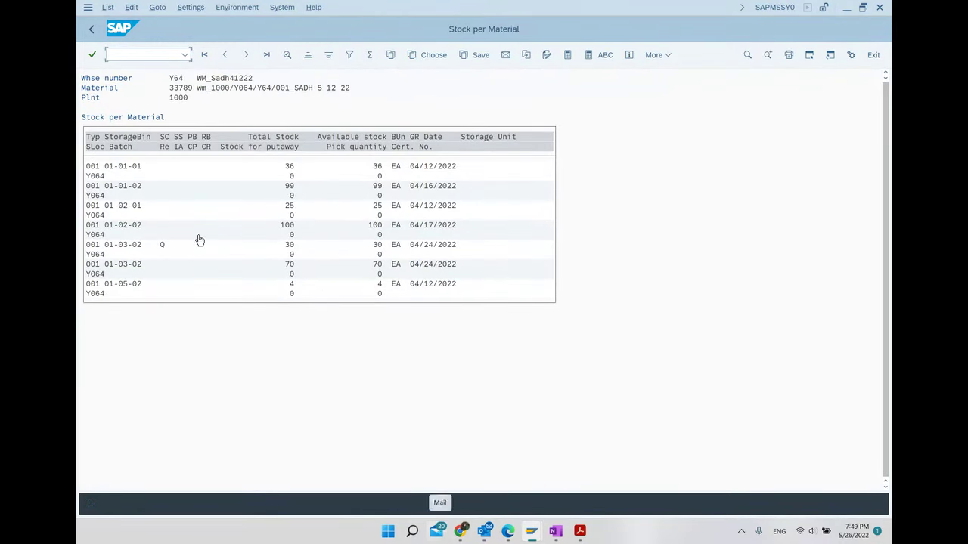
pyautogui.click(90, 28)
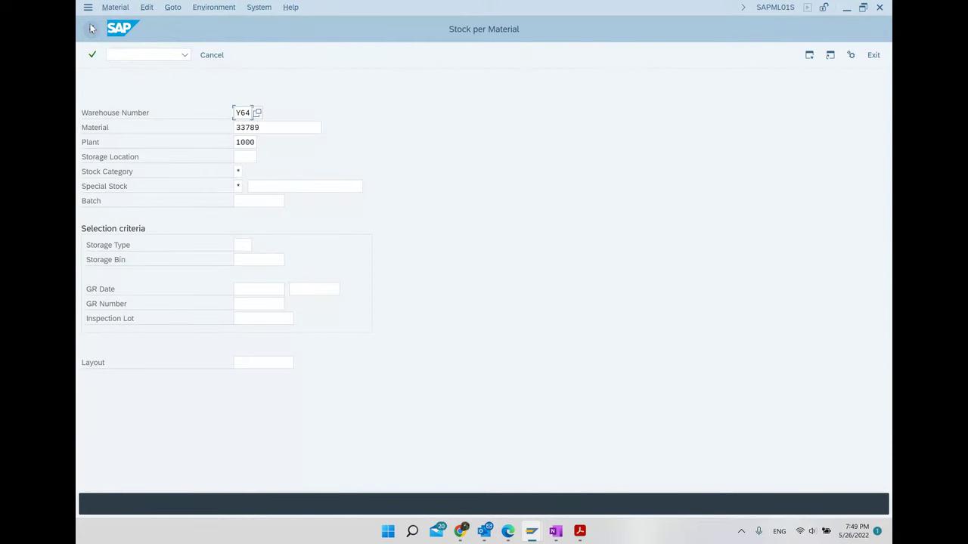
pyautogui.press('F8')
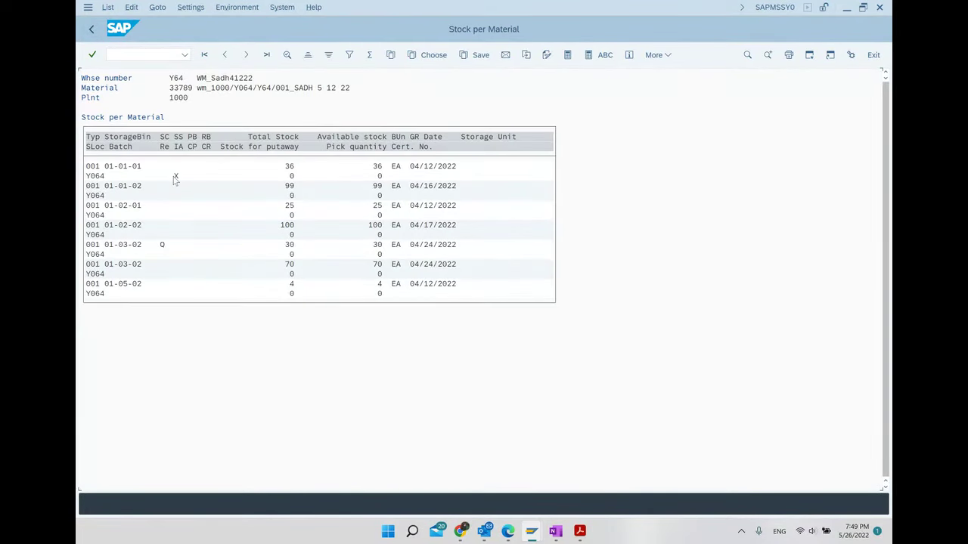
pyautogui.doubleClick(138, 177)
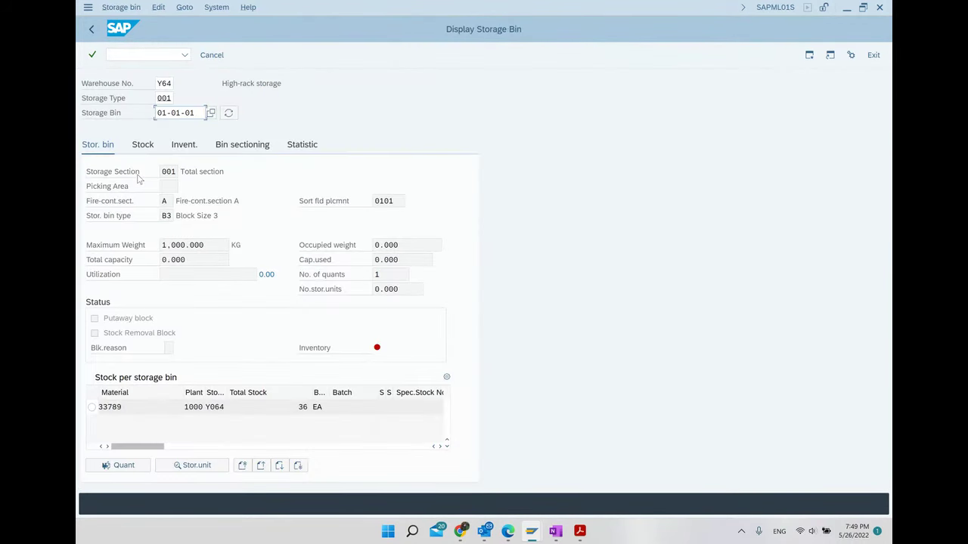
pyautogui.click(111, 353)
pyautogui.moveTo(377, 351)
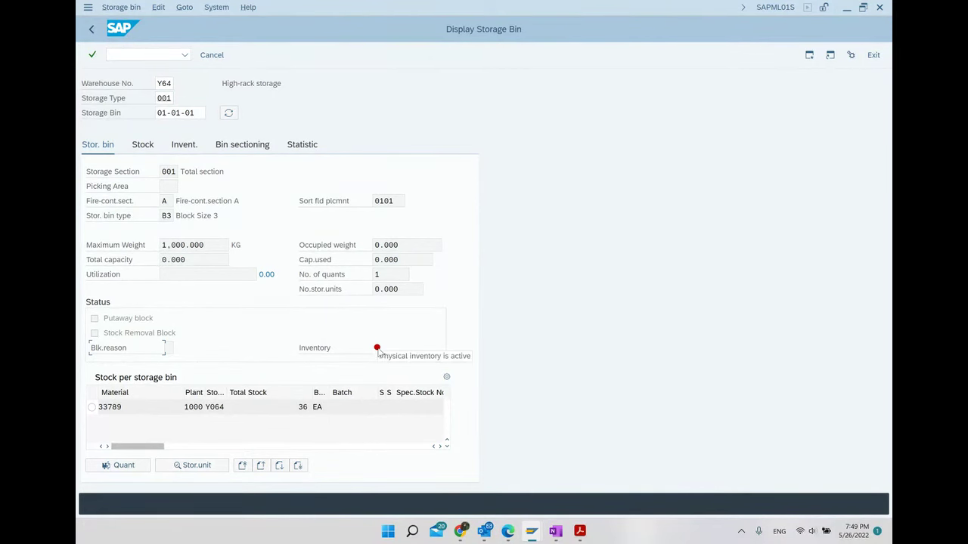
# - Switch to OneNote and add the sub-bullet "Verify bin blocking" below the activation step
pyautogui.click(556, 531)
pyautogui.press('Return')
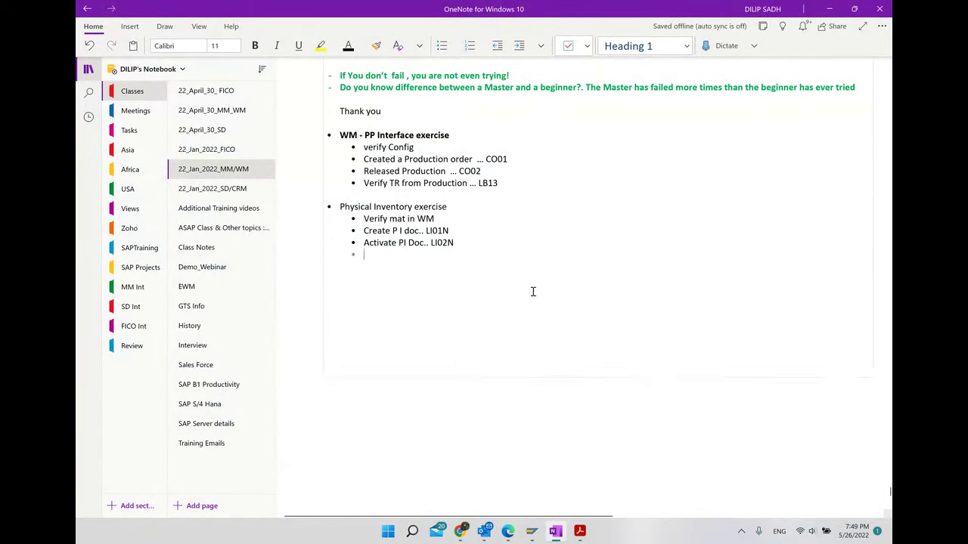
pyautogui.write('verify ')
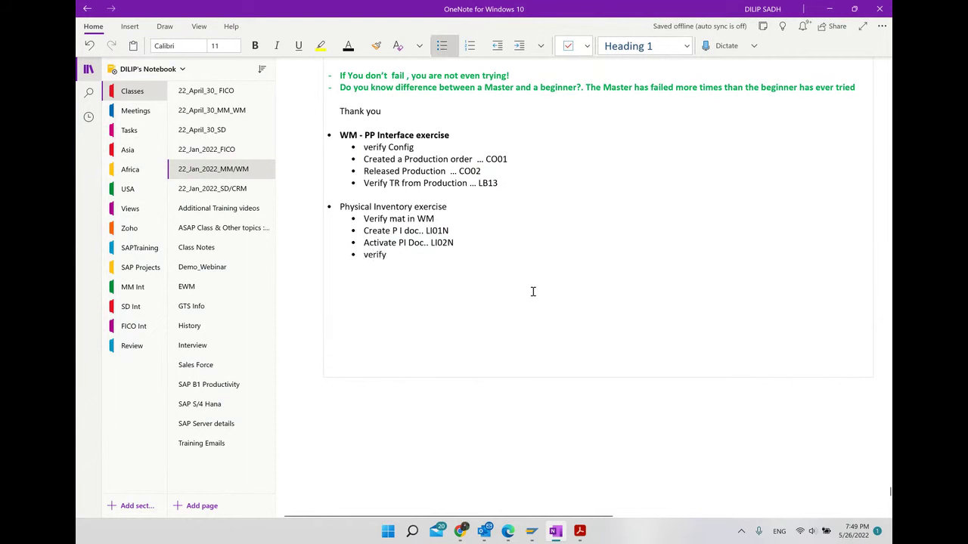
pyautogui.write('bi')
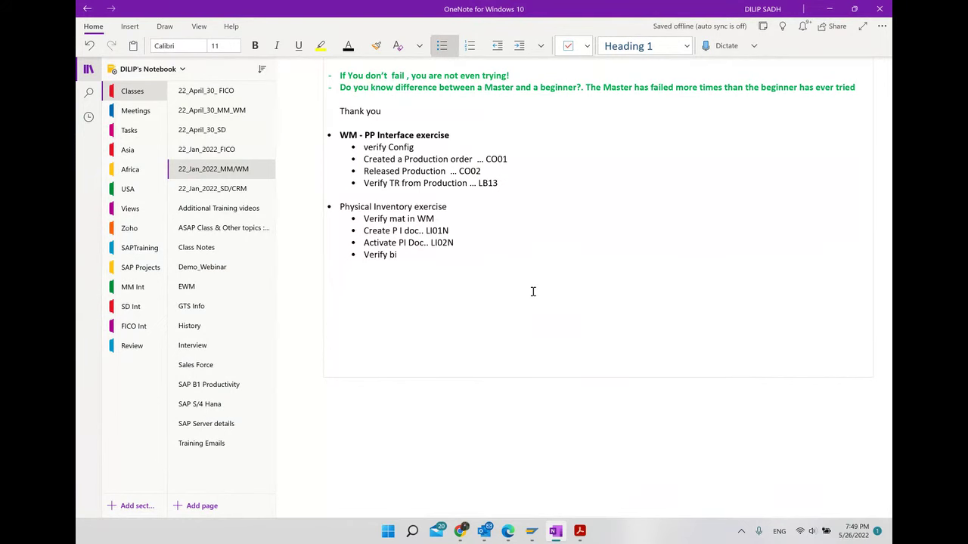
pyautogui.write('n blocking')
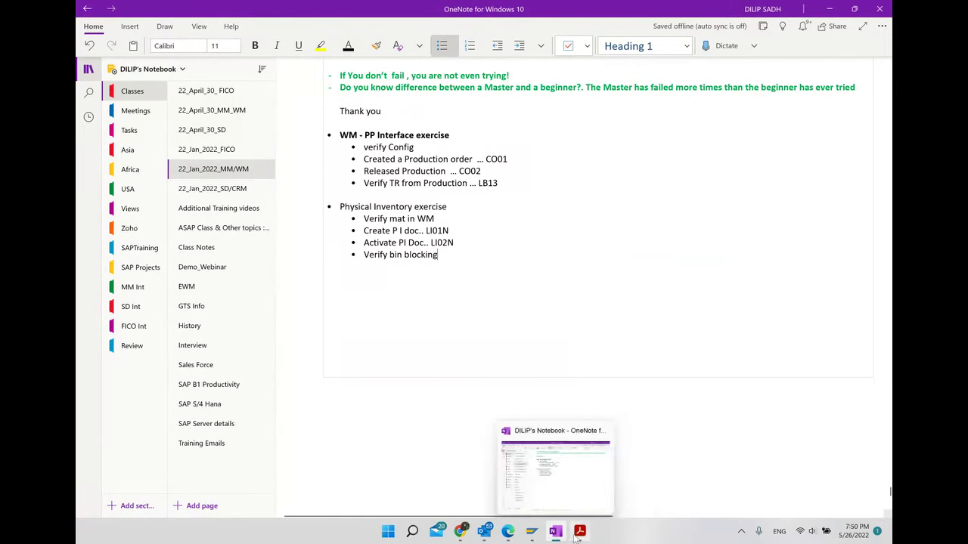
# - Return to SAP Easy Access from the inventory record change and locate LI11N - Enter under the warehouse management Count Results
pyautogui.moveTo(531, 531)
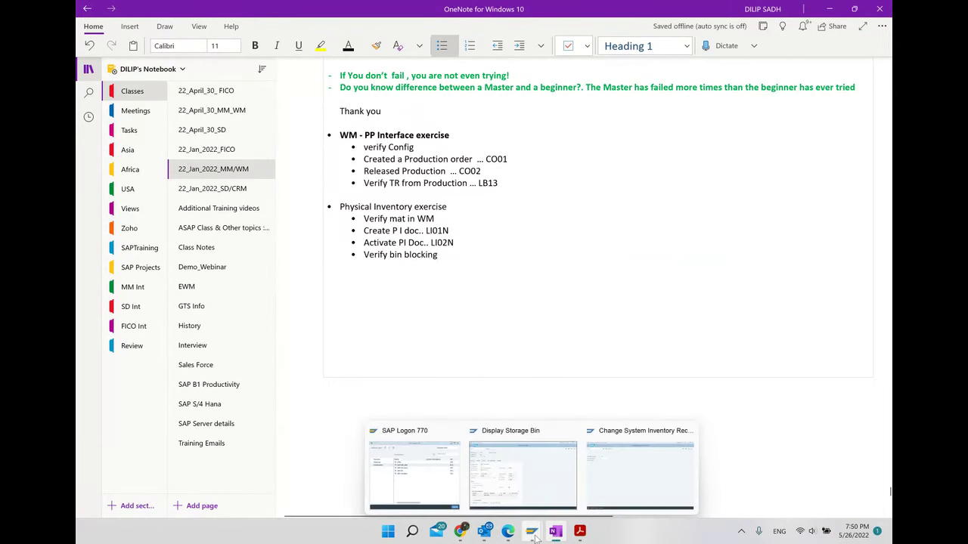
pyautogui.click(610, 480)
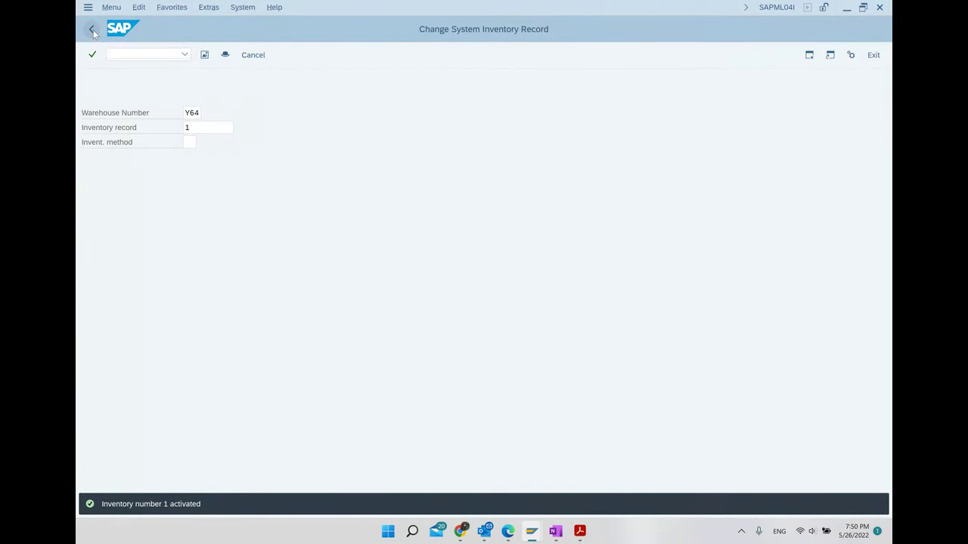
pyautogui.click(92, 30)
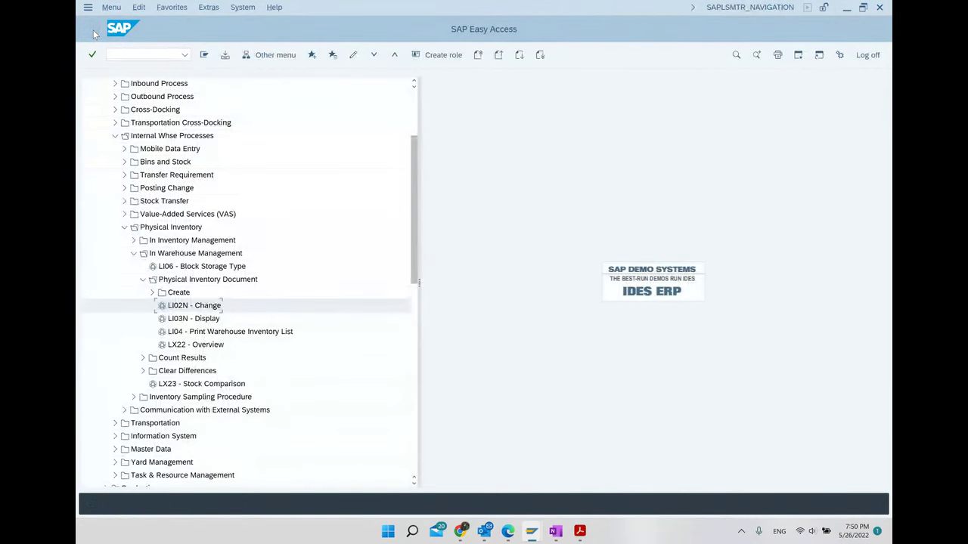
pyautogui.click(141, 281)
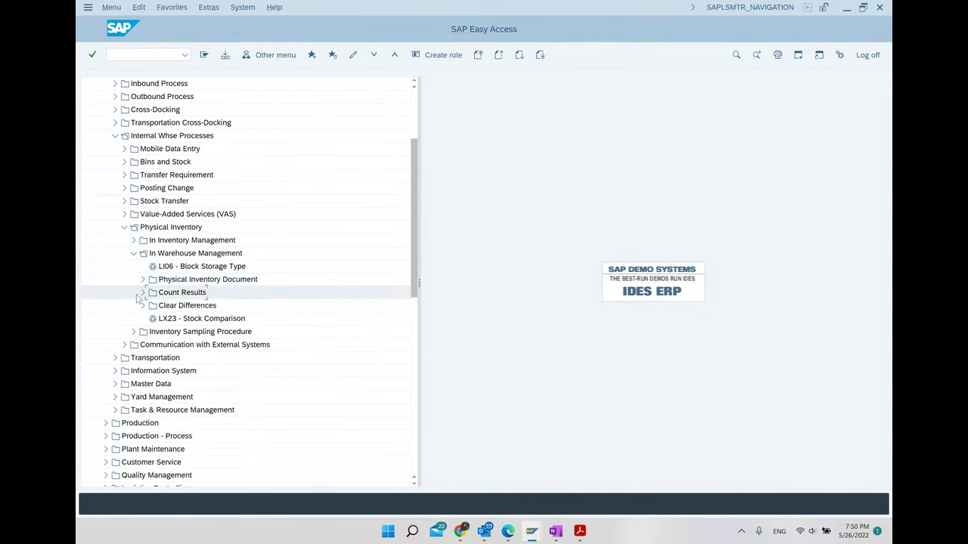
pyautogui.click(143, 292)
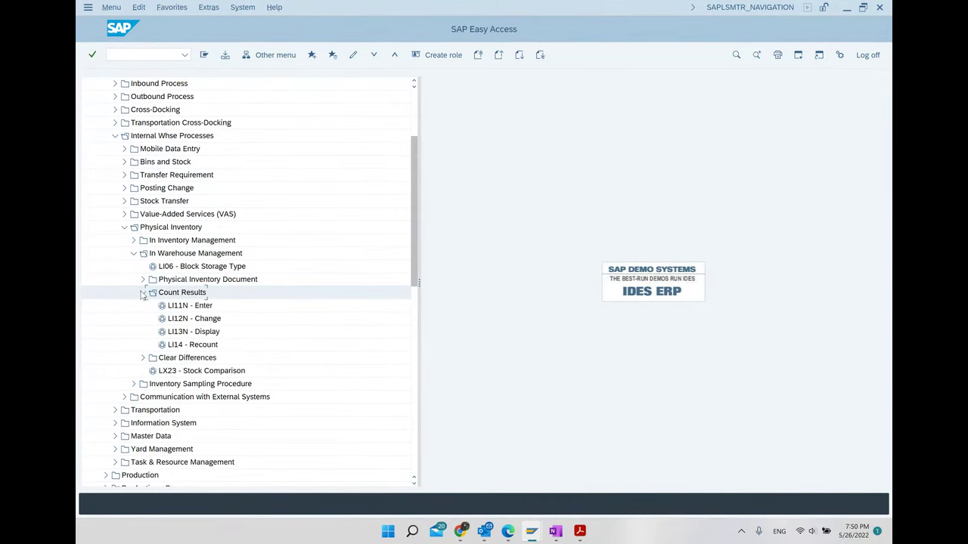
pyautogui.click(178, 311)
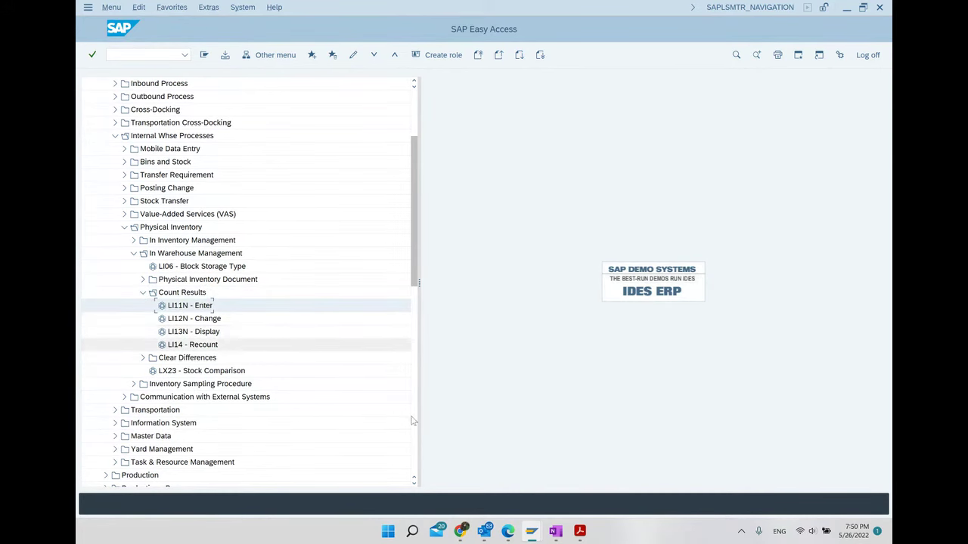
# - Switch to OneNote and add the sub-bullet "Enter count result ..." below the bin blocking step
pyautogui.click(558, 533)
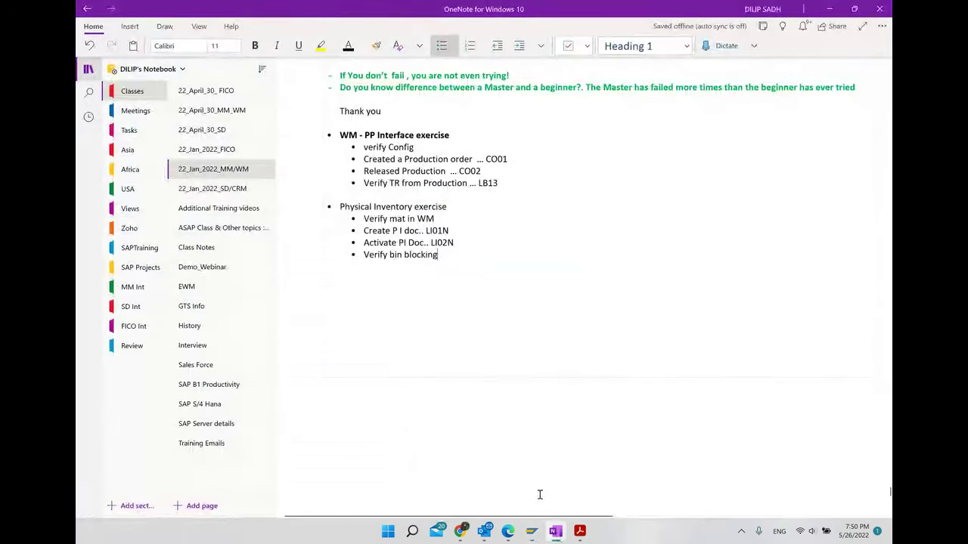
pyautogui.press('Return')
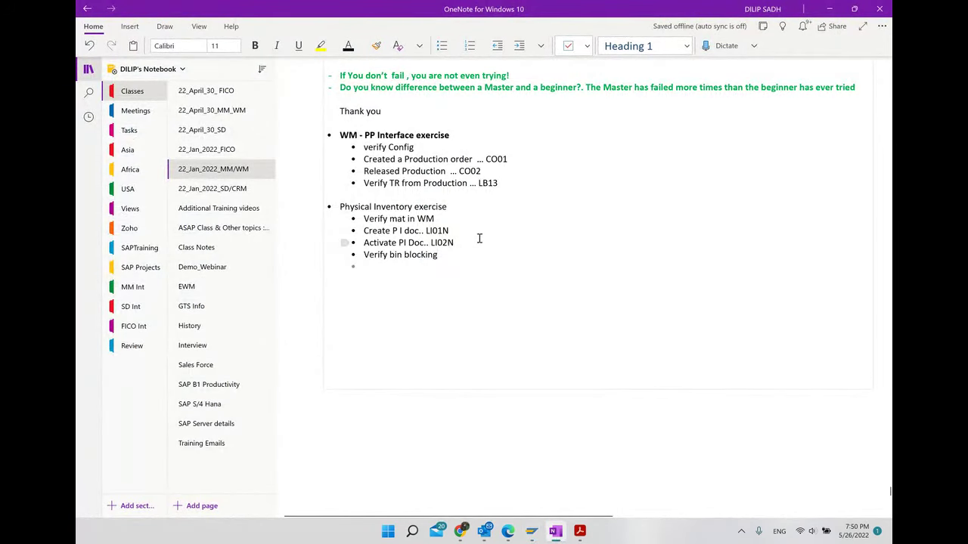
pyautogui.write('ente')
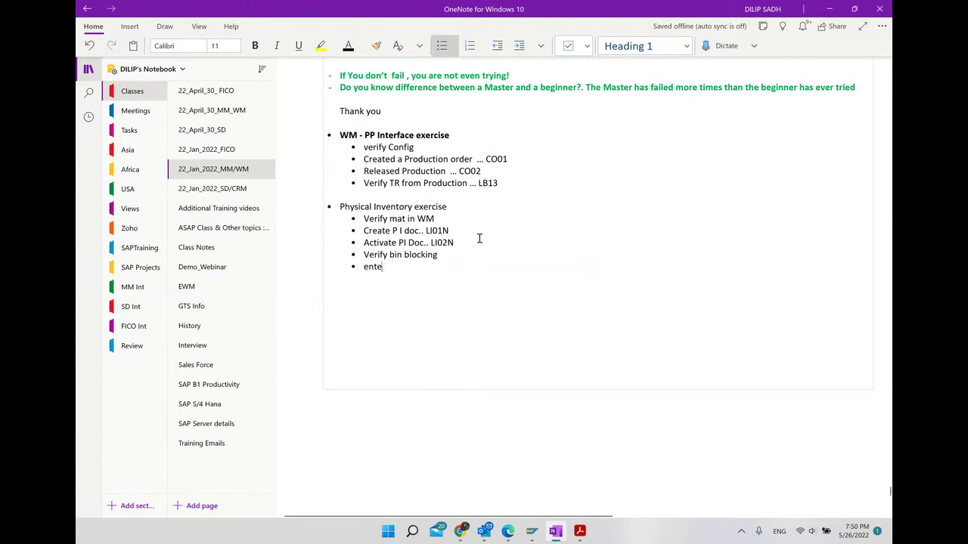
pyautogui.write('r c ')
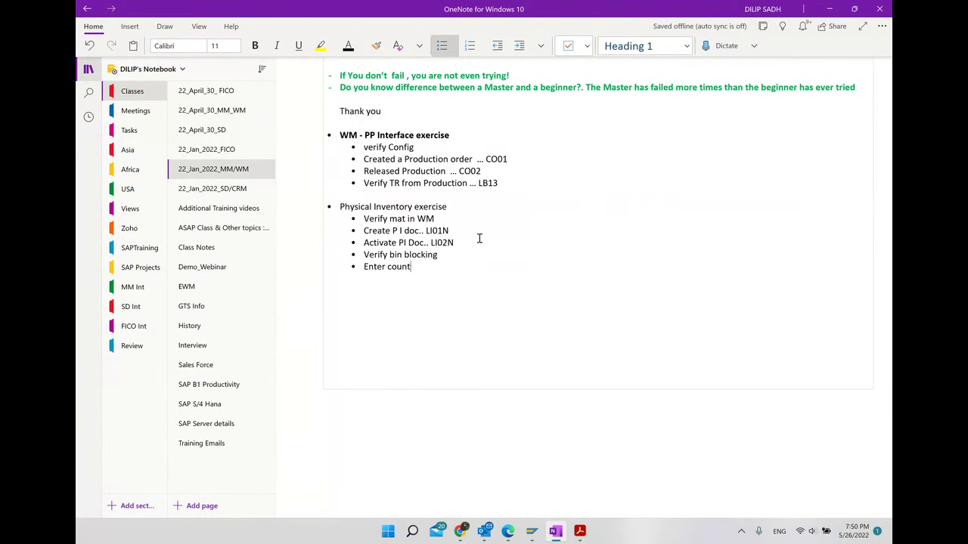
pyautogui.write('ount result ...')
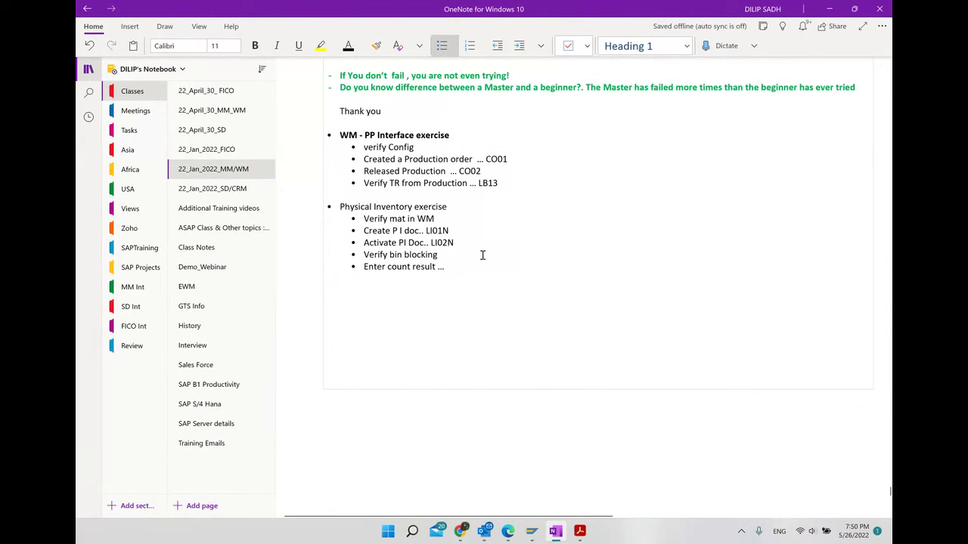
# - Append "...L" to the "Verify bin blocking" sub-bullet in the physical inventory list
pyautogui.click(472, 257)
pyautogui.write('...ls')
pyautogui.press('BackSpace')
pyautogui.press('BackSpace')
pyautogui.write('L')
# - Switch to SAP and open inventory record 1 of warehouse Y64 for count entry in LI11N, ready at item 1's counted quantity
pyautogui.moveTo(531, 531)
pyautogui.click(642, 491)
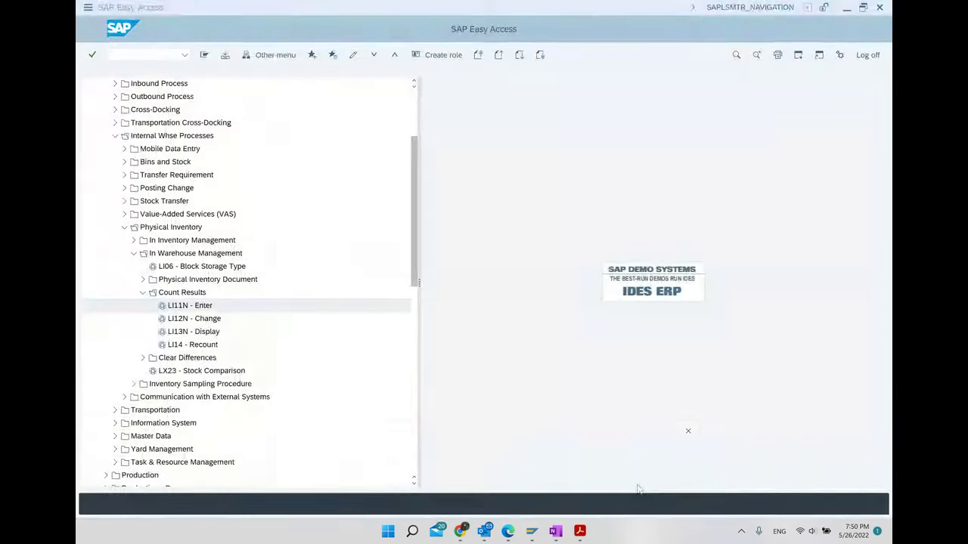
pyautogui.doubleClick(180, 308)
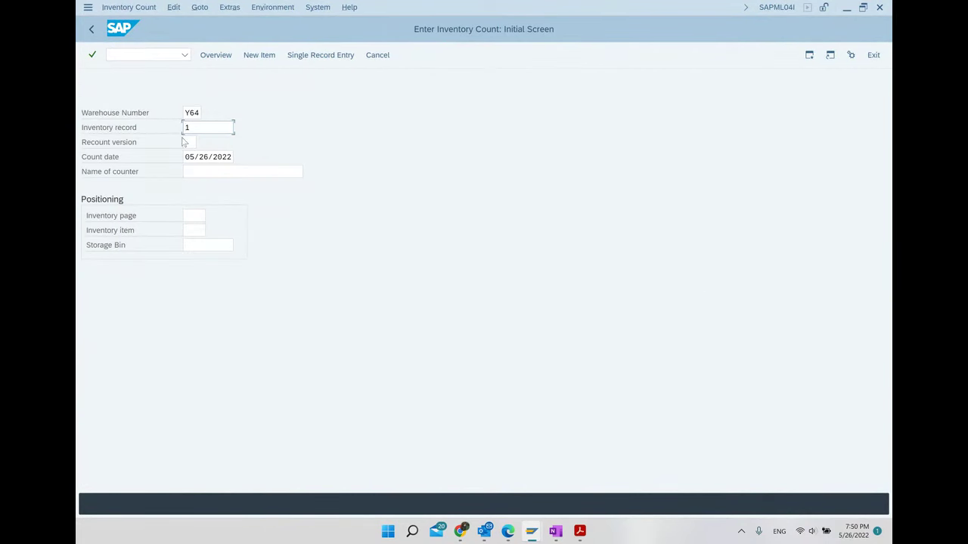
pyautogui.write('1')
pyautogui.press('Return')
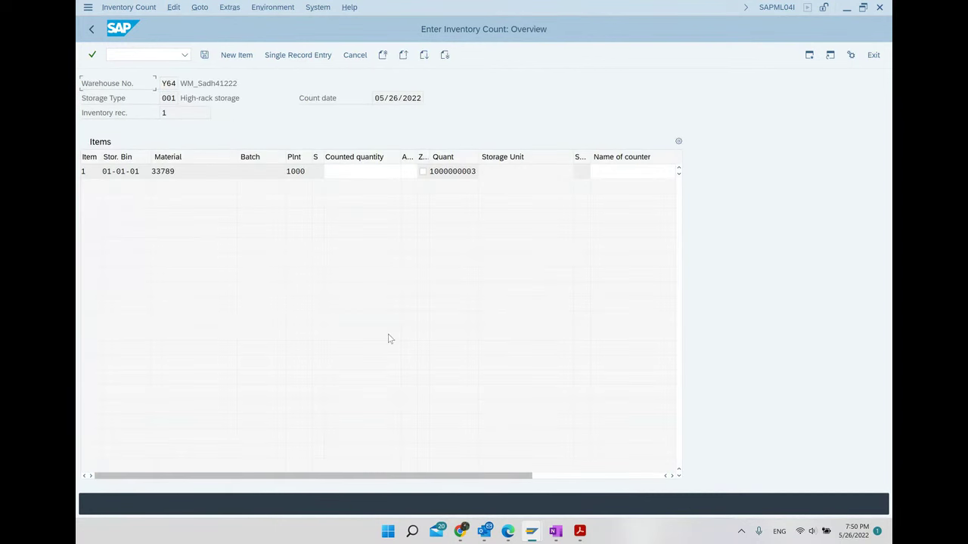
pyautogui.click(357, 172)
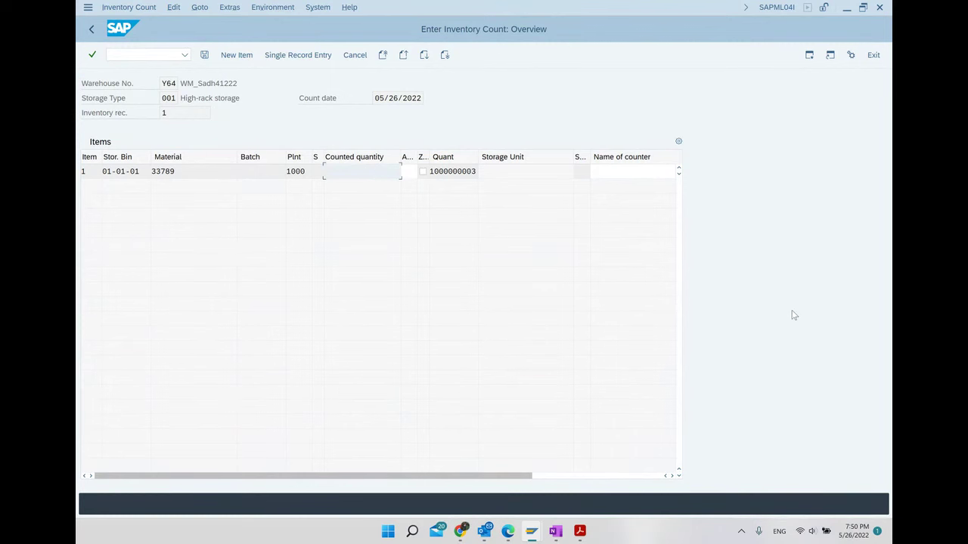
# - In the other SAP session, leave the storage bin display and check the Stock per Material list for 33789
pyautogui.moveTo(525, 533)
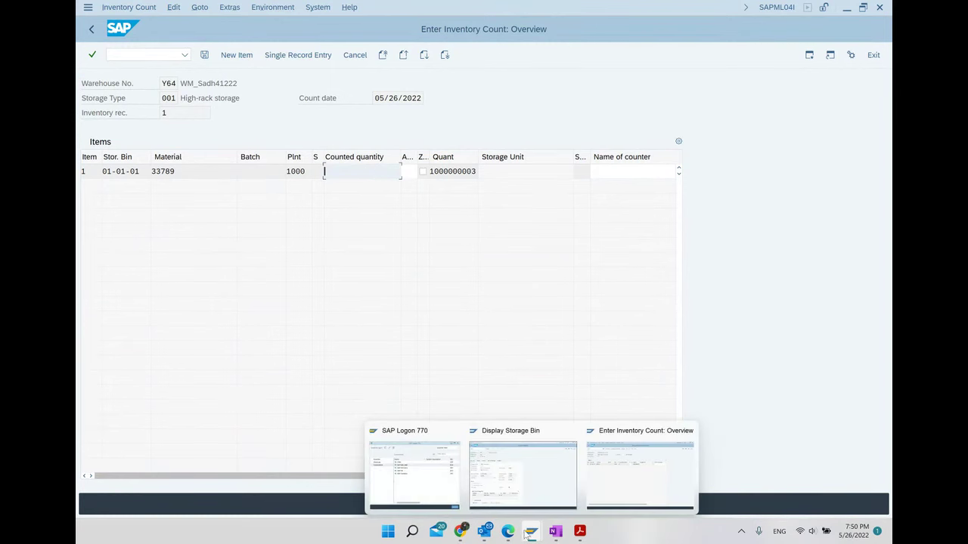
pyautogui.click(528, 484)
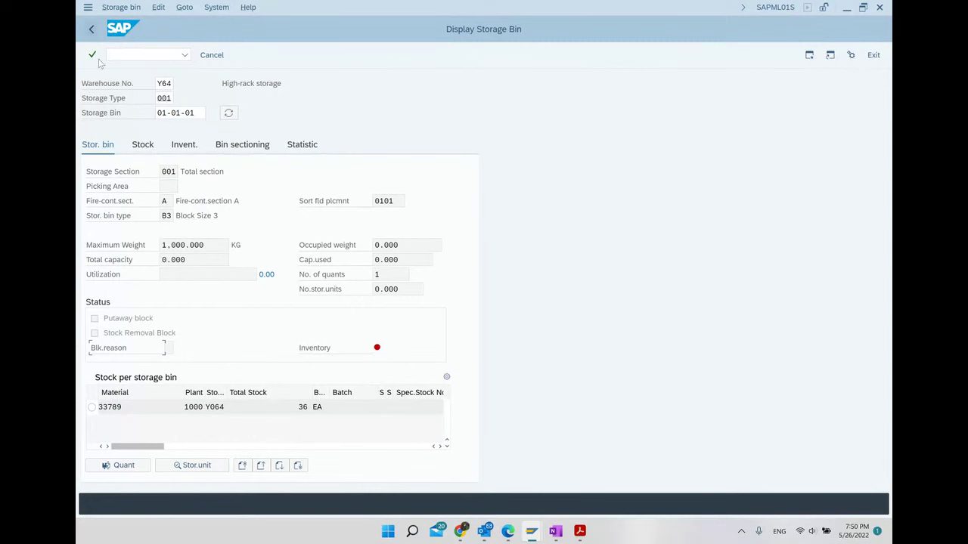
pyautogui.click(94, 30)
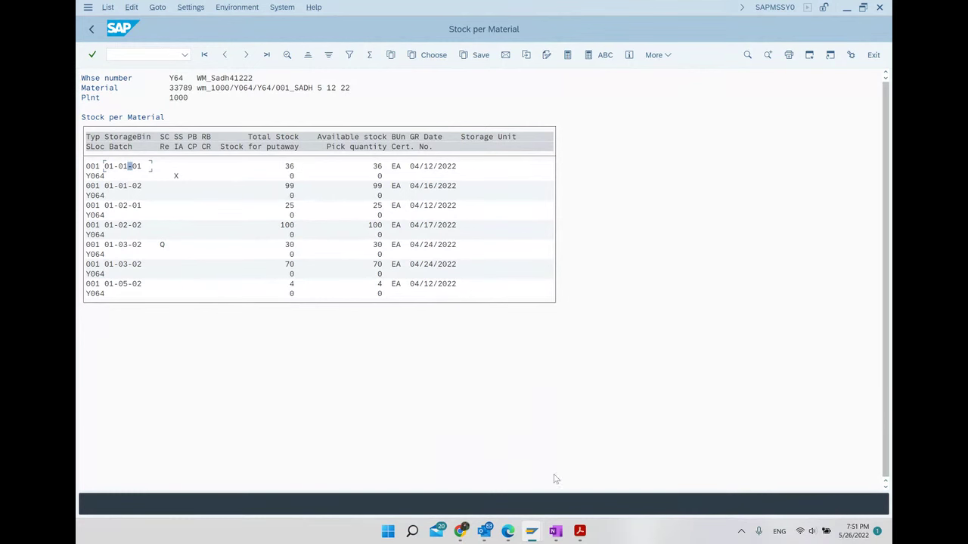
pyautogui.moveTo(571, 535)
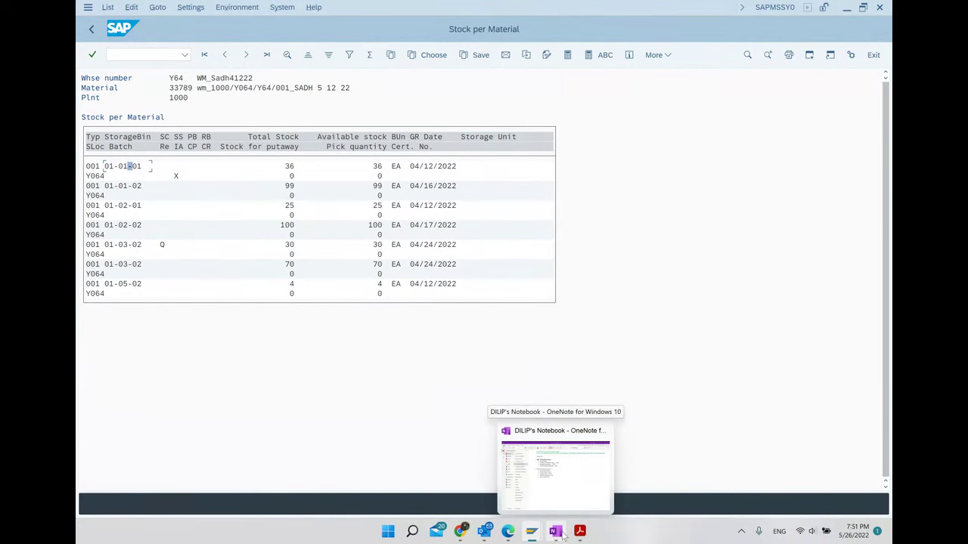
pyautogui.moveTo(532, 533)
# - Return to the inventory count, enter 35 as the counted quantity for material 33789 in bin 01-01-01, and save
pyautogui.click(614, 492)
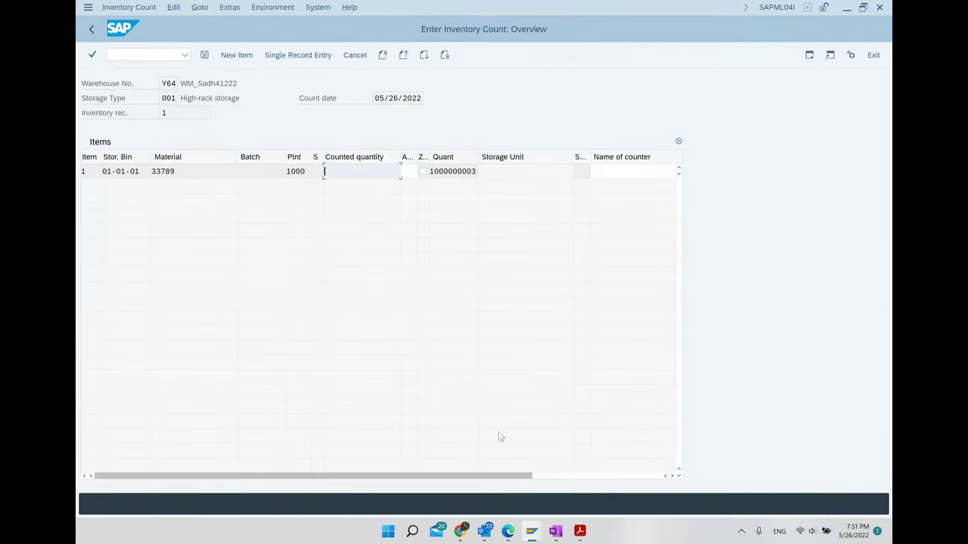
pyautogui.write('35')
pyautogui.press('Return')
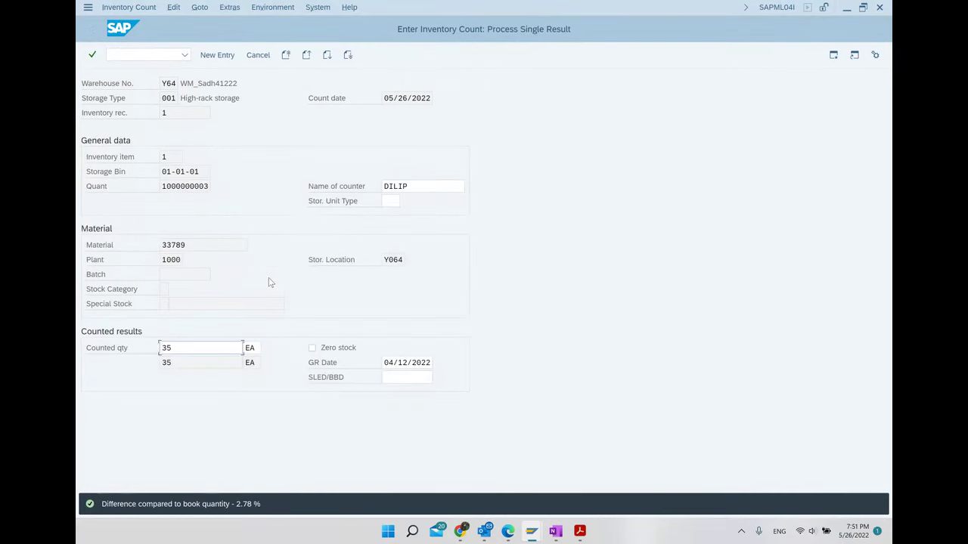
pyautogui.press('Return')
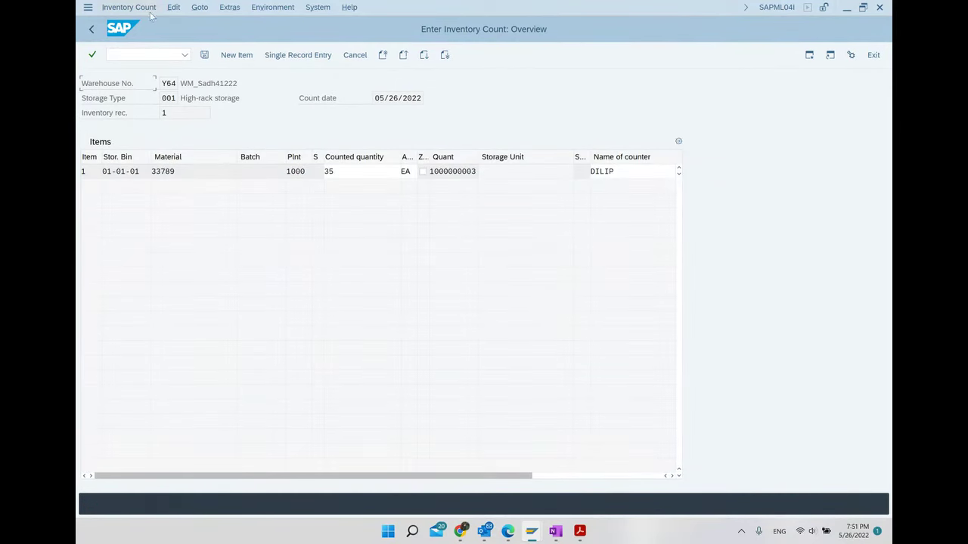
pyautogui.click(206, 56)
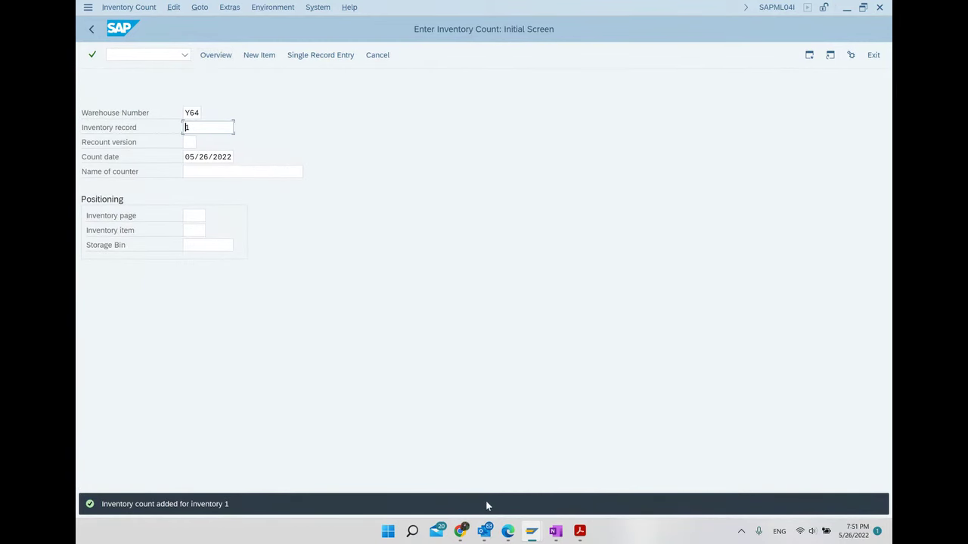
# - Consult the inventory process slide in Acrobat Reader, and return to SAP to open LI20 for clearing differences in warehouse management
pyautogui.click(579, 531)
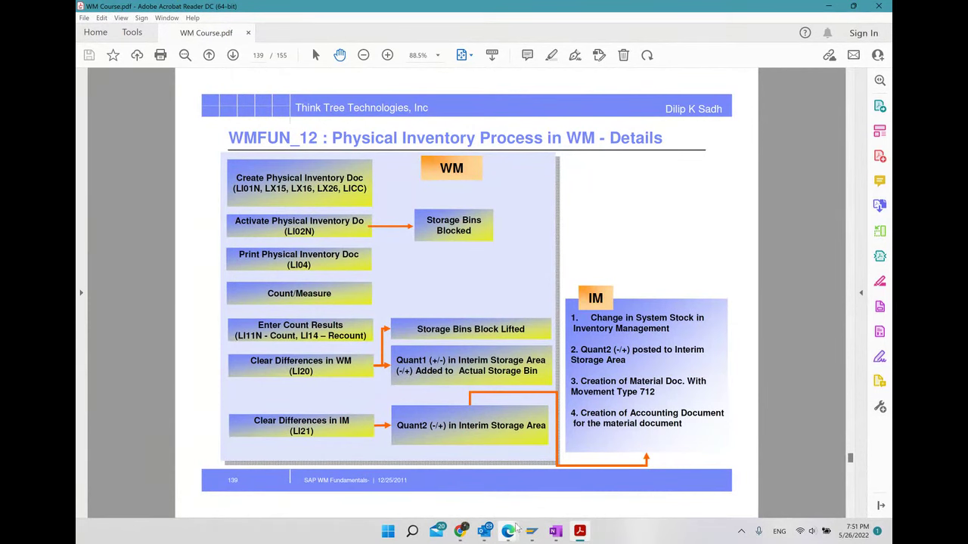
pyautogui.moveTo(531, 533)
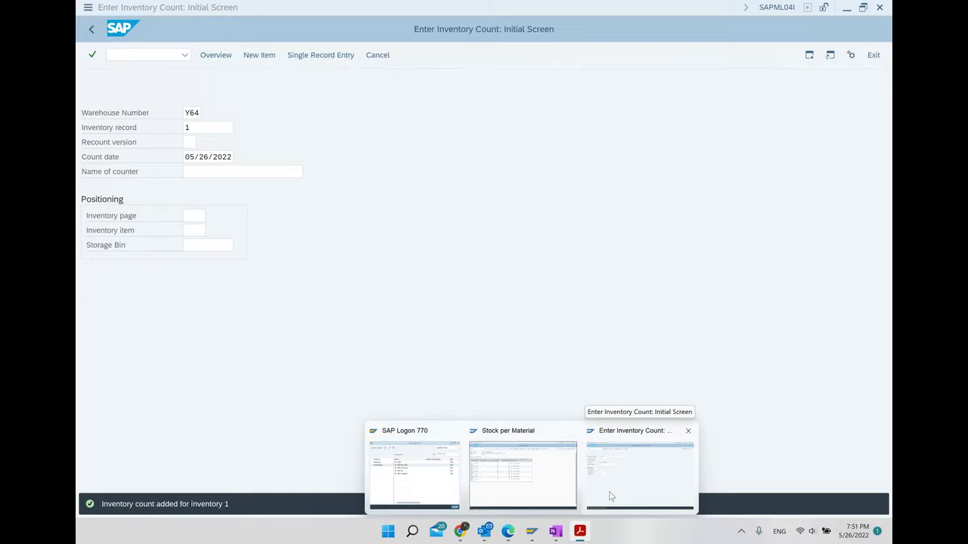
pyautogui.moveTo(517, 482)
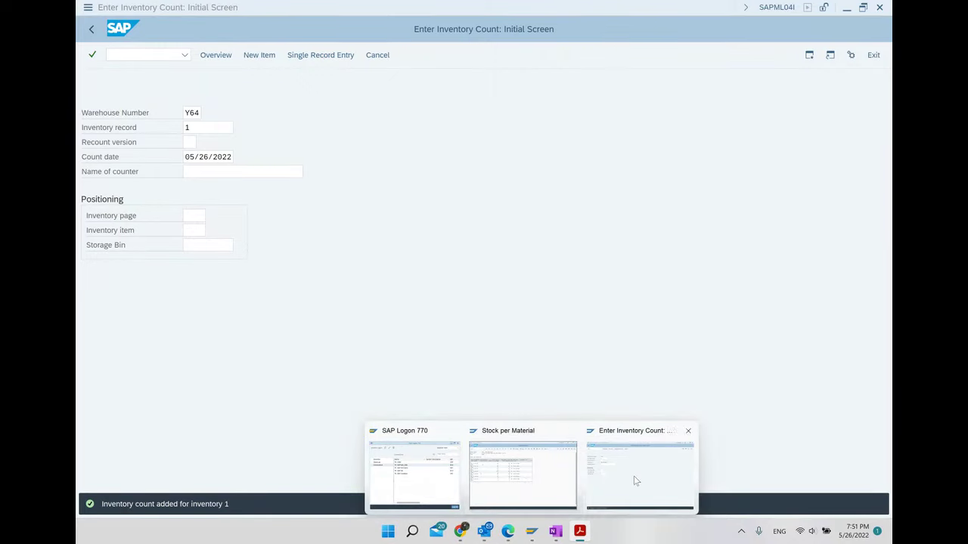
pyautogui.click(640, 475)
pyautogui.click(91, 31)
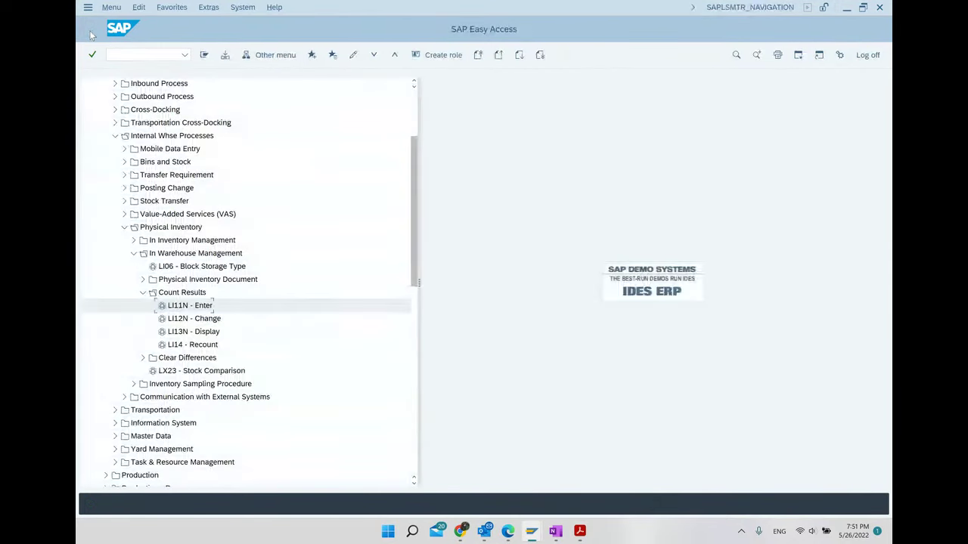
pyautogui.click(142, 296)
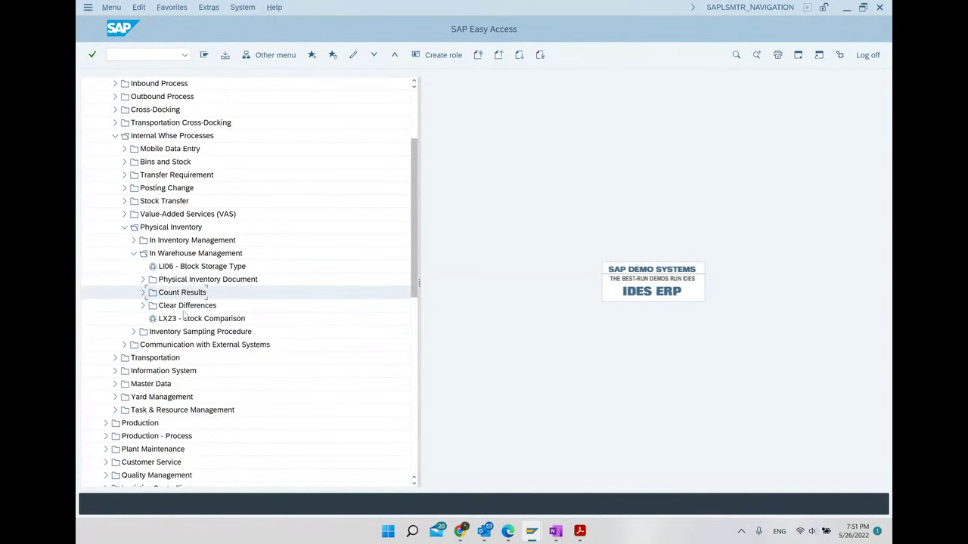
pyautogui.click(139, 307)
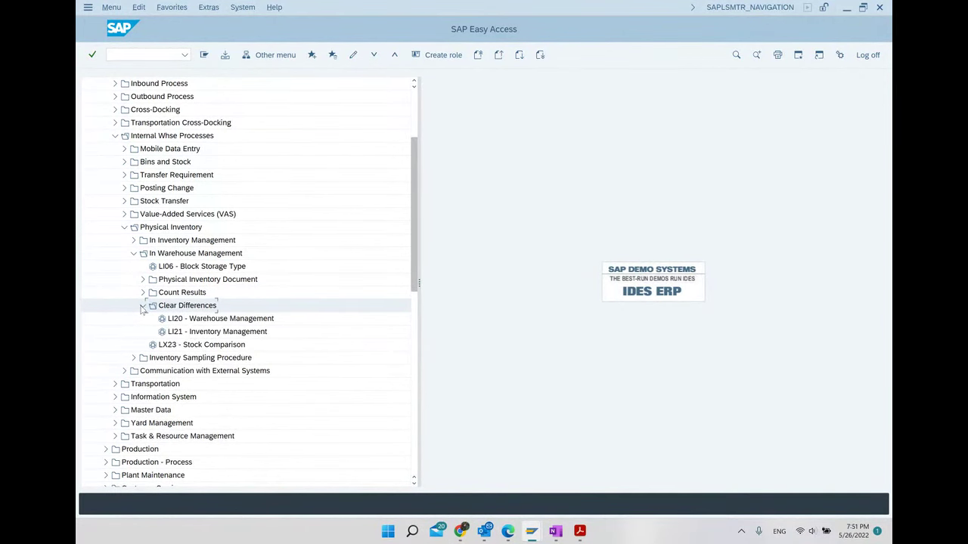
pyautogui.click(210, 320)
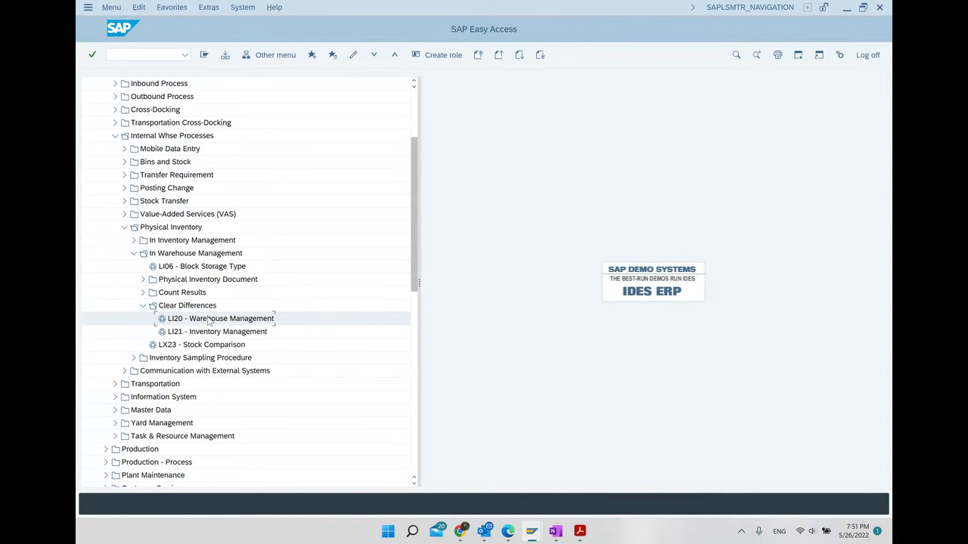
pyautogui.doubleClick(209, 320)
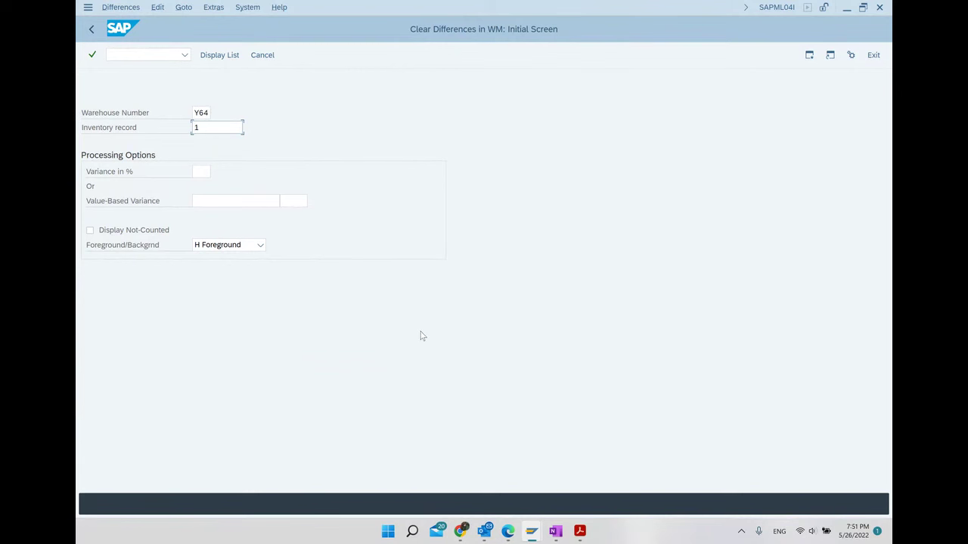
# - List the differences of inventory record 1 in warehouse Y64 and write off the one for bin 01-01-01
pyautogui.press('Return')
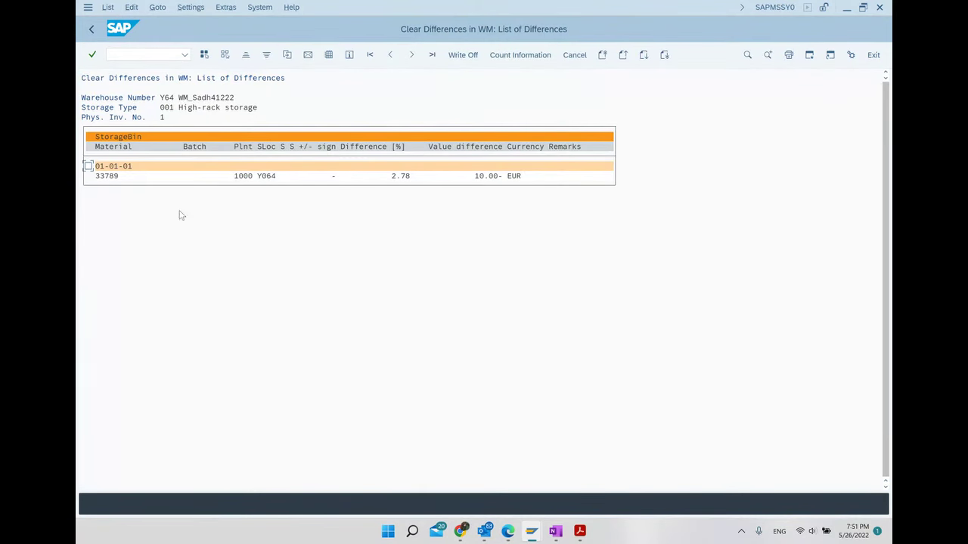
pyautogui.click(88, 165)
pyautogui.click(463, 59)
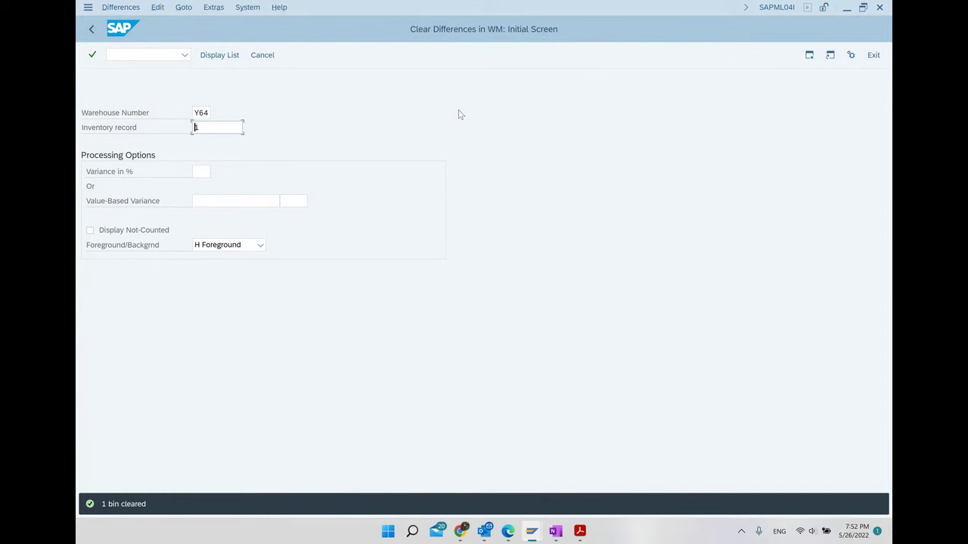
# - Switch to OneNote, complete the count result line with transaction LI11N, and add the bullet "Clear diffrences" below it
pyautogui.click(555, 531)
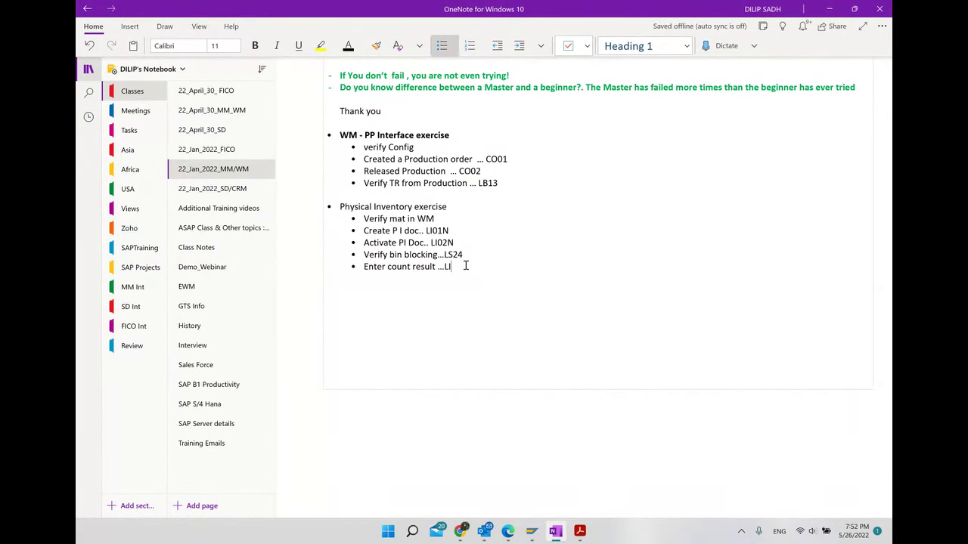
pyautogui.write('1N')
pyautogui.press('Return')
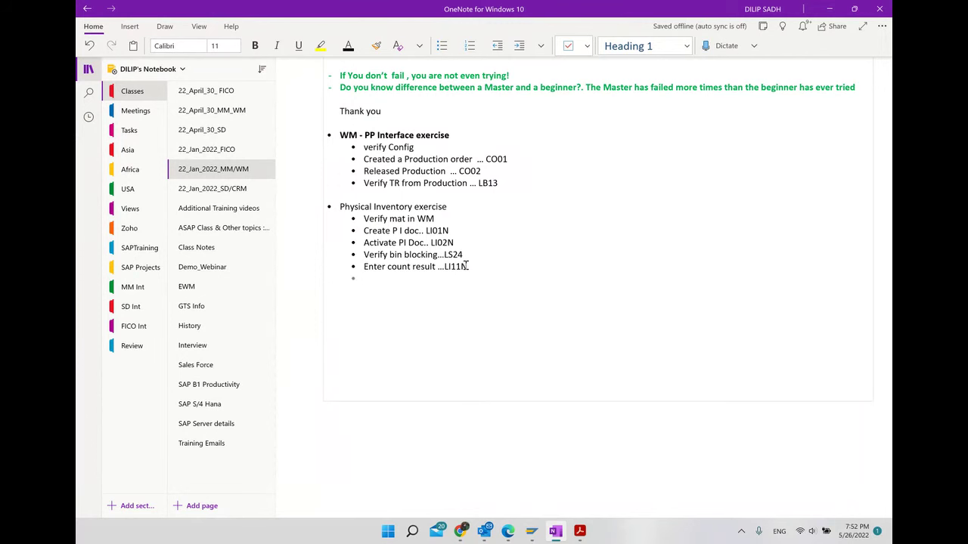
pyautogui.write('C')
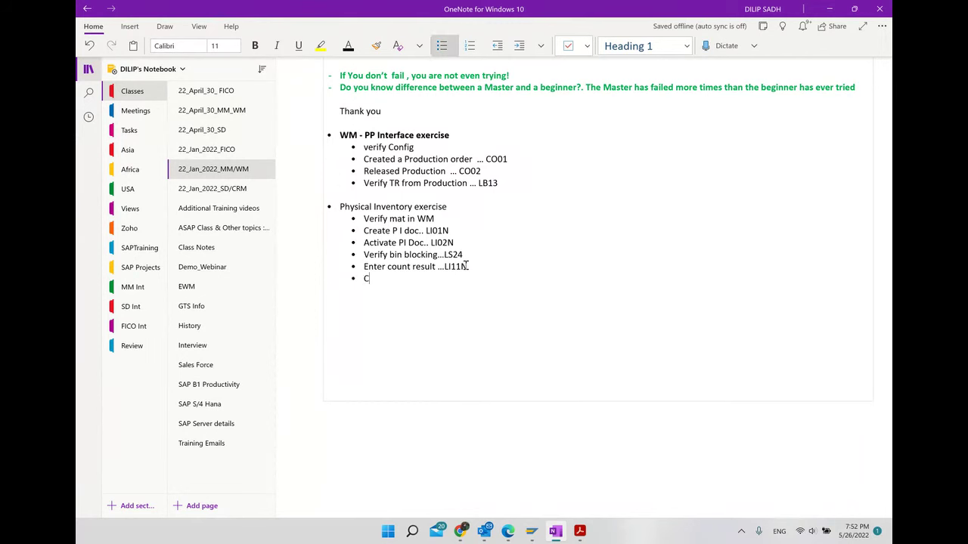
pyautogui.write('lear diffrences')
pyautogui.press('Return')
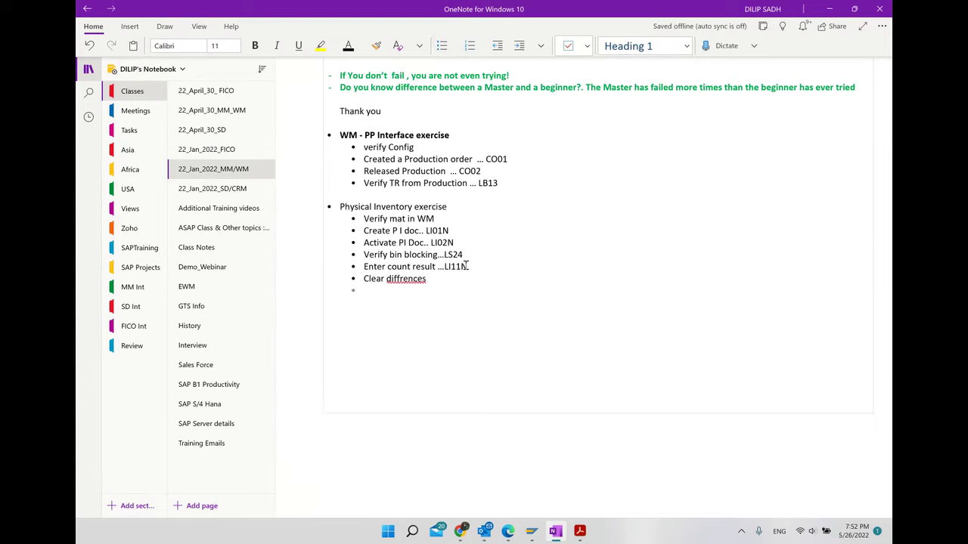
# - Add the indented sub-bullets "At WM ..LI20" and "Veriy bin stock ... LS24" under the clear differences bullet
pyautogui.click(520, 47)
pyautogui.write('at WM')
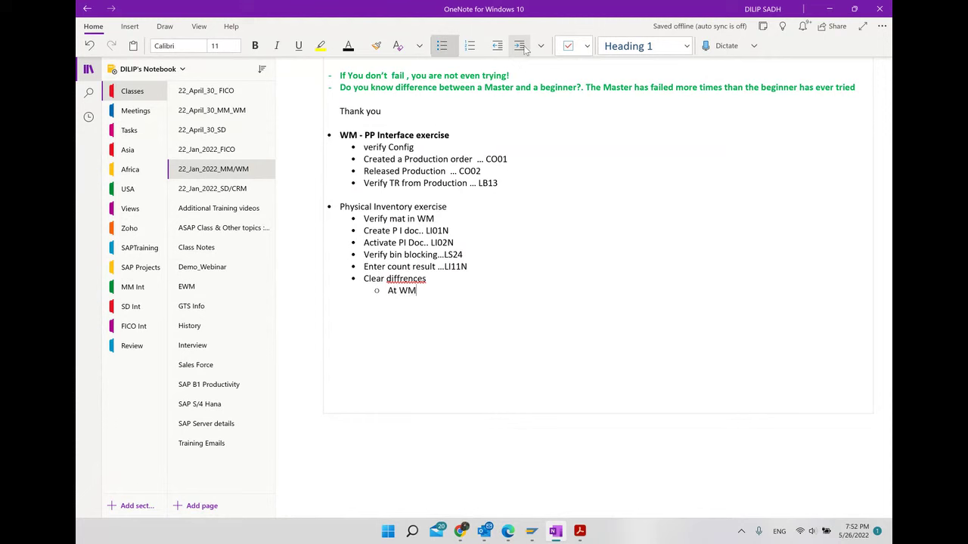
pyautogui.write(' ..LI20')
pyautogui.press('Return')
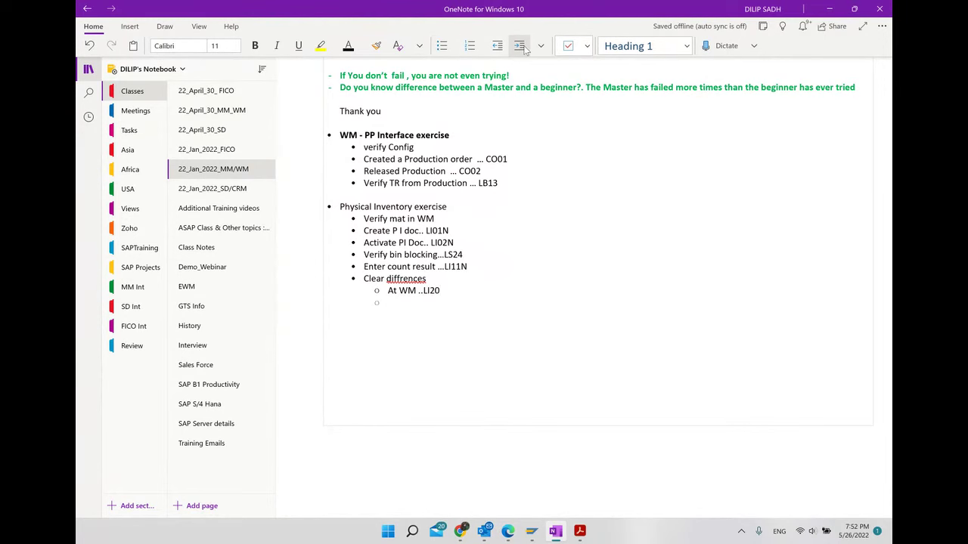
pyautogui.write('Veri')
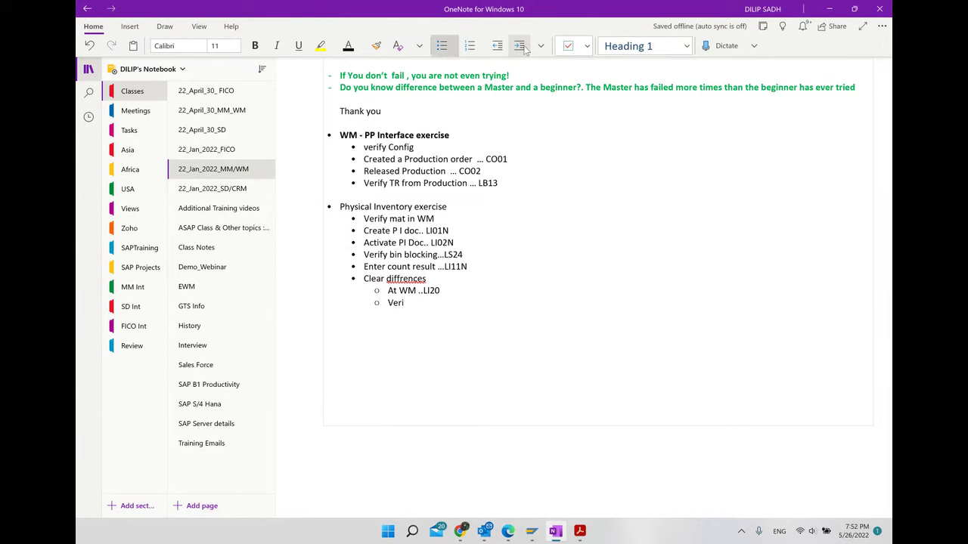
pyautogui.write('y bin stock ... SM')
pyautogui.press('BackSpace')
pyautogui.write('LS24')
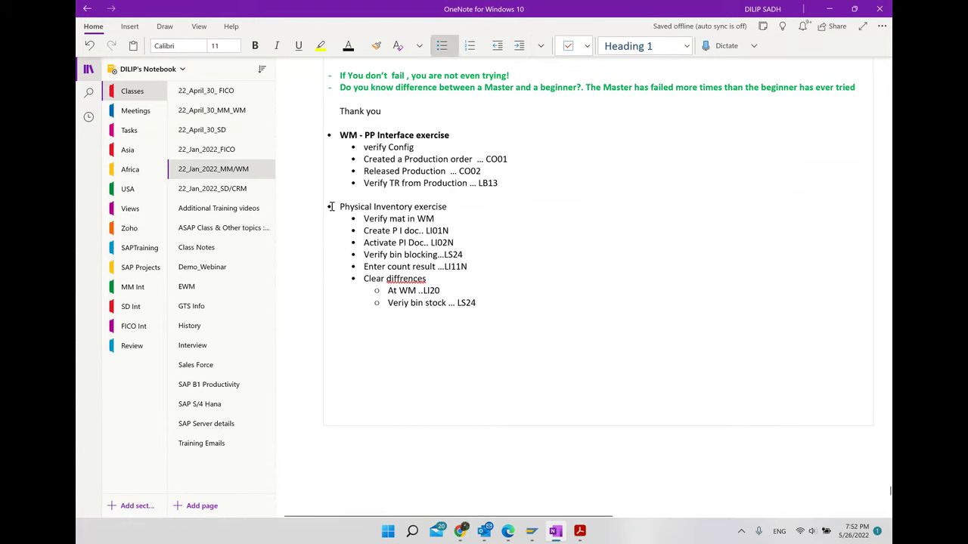
# - Correct the misspelled word to "differences" and make the "Physical Inventory exercise" heading bold
pyautogui.rightClick(412, 278)
pyautogui.moveTo(454, 282)
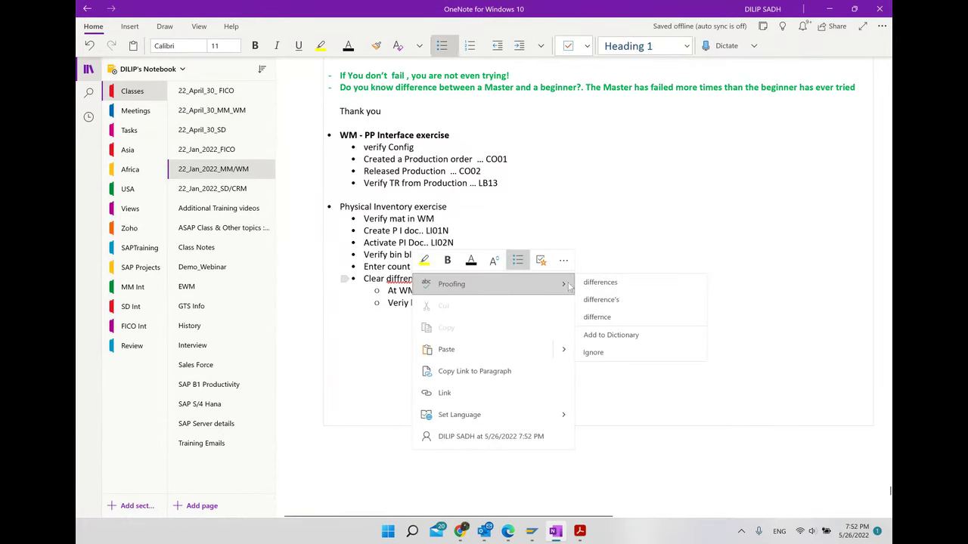
pyautogui.click(610, 283)
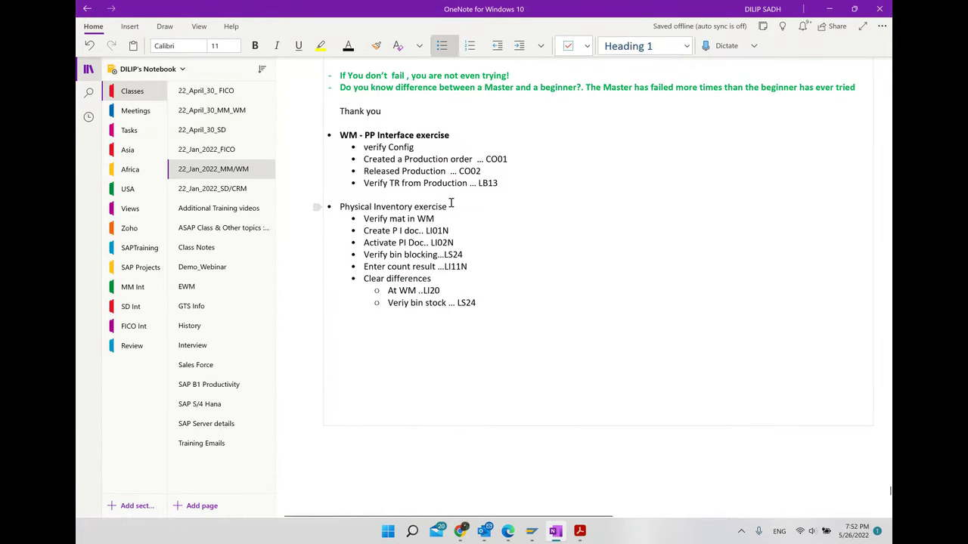
pyautogui.moveTo(450, 204); pyautogui.dragTo(339, 205)
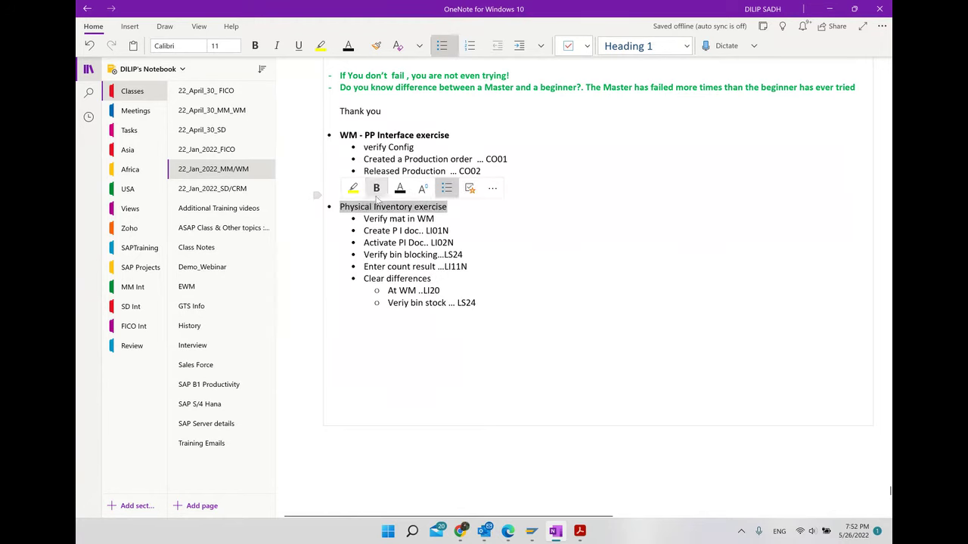
pyautogui.click(375, 191)
pyautogui.click(572, 249)
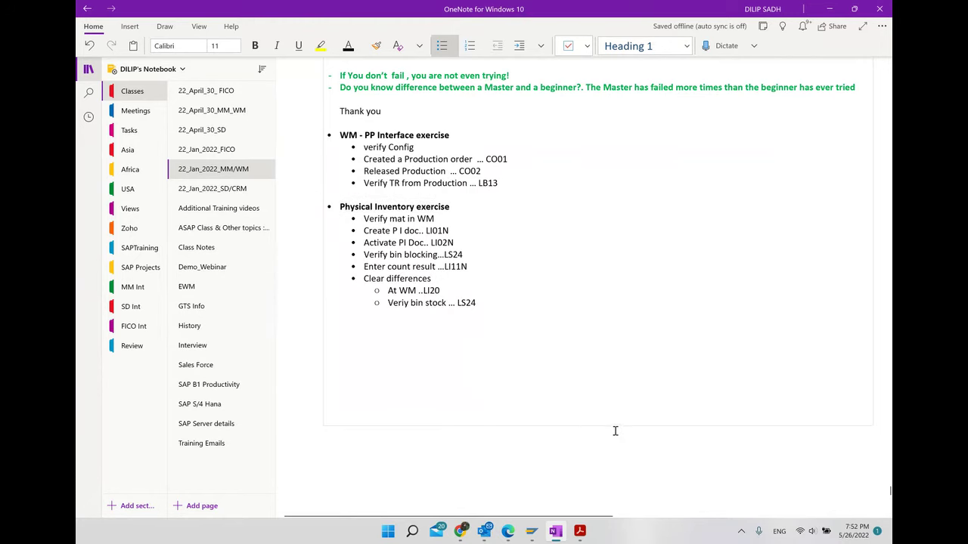
# - Switch to SAP, rerun the Stock per Material list for 33789, and check the details of storage bin 01-01-01
pyautogui.moveTo(533, 529)
pyautogui.click(529, 499)
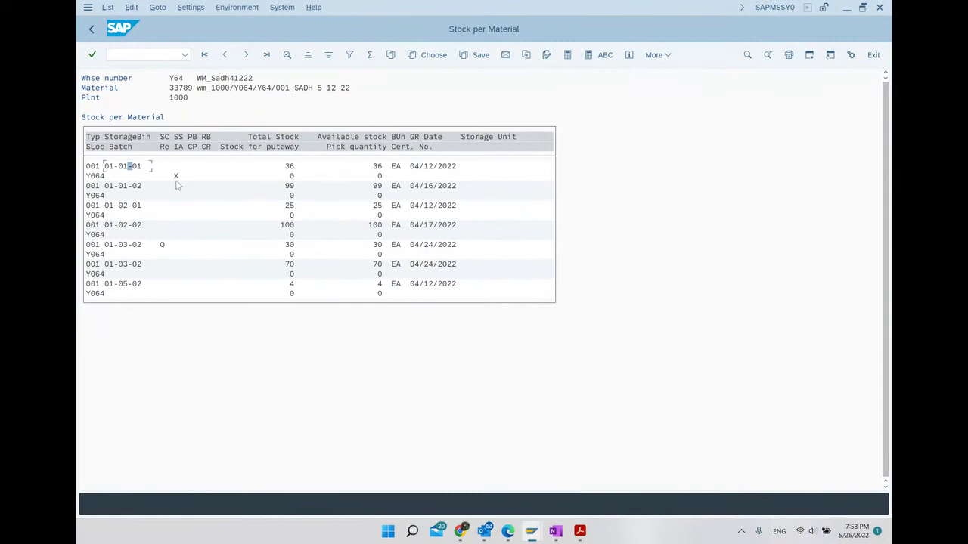
pyautogui.click(97, 30)
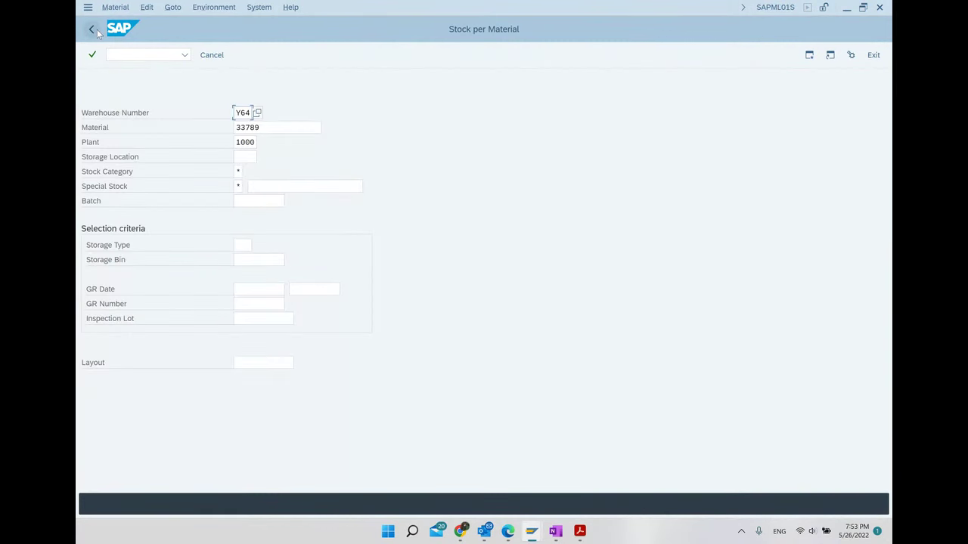
pyautogui.press('F8')
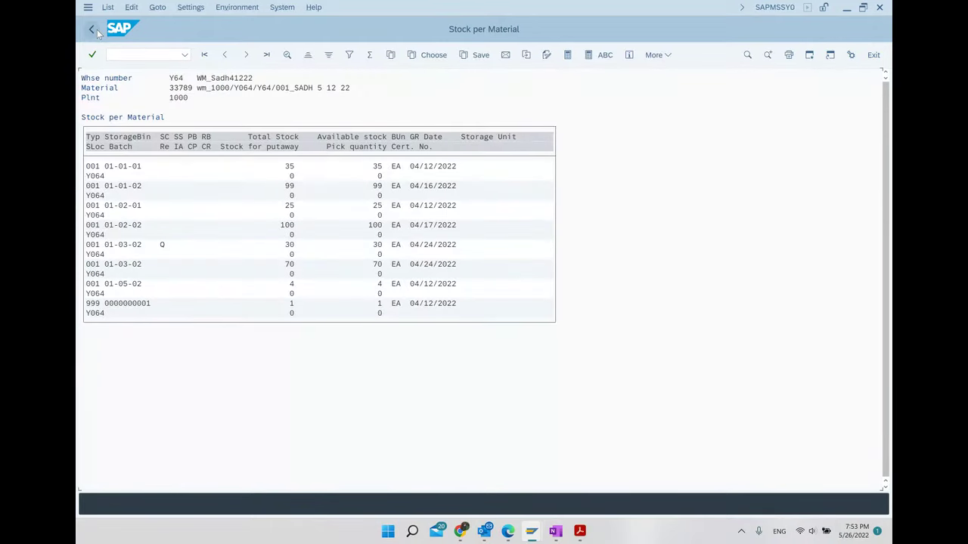
pyautogui.doubleClick(136, 168)
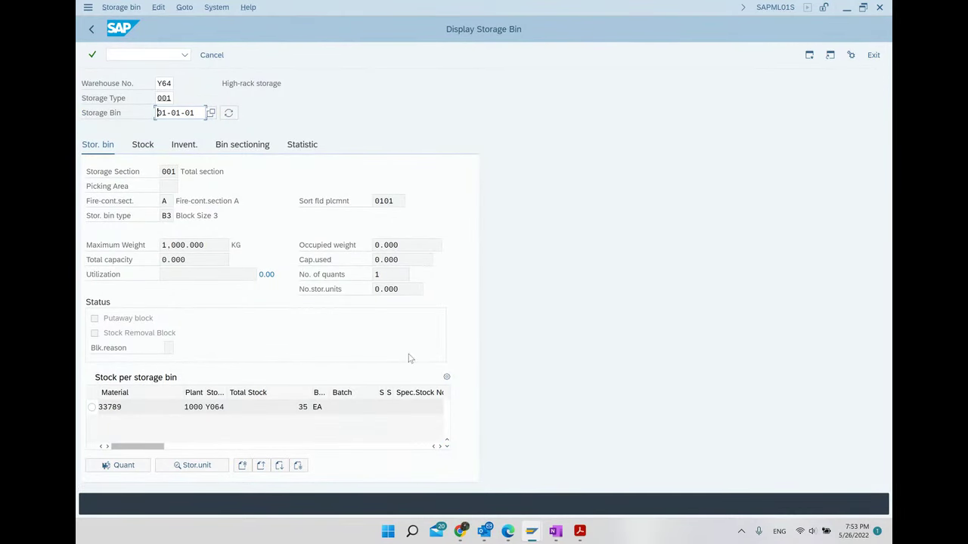
pyautogui.click(92, 28)
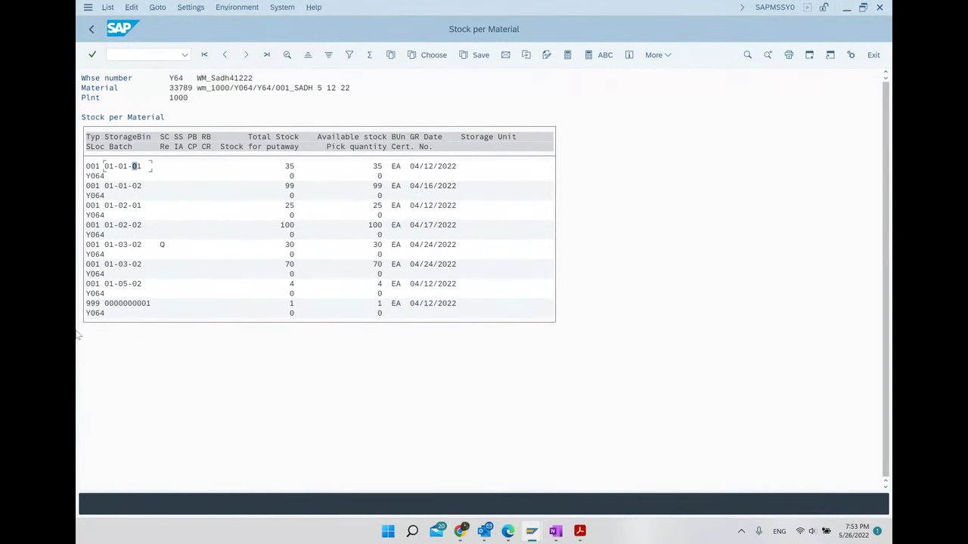
# - In the other SAP session, leave the WM difference clearing and open LI21 for clearing differences in inventory management
pyautogui.click(532, 531)
pyautogui.click(627, 472)
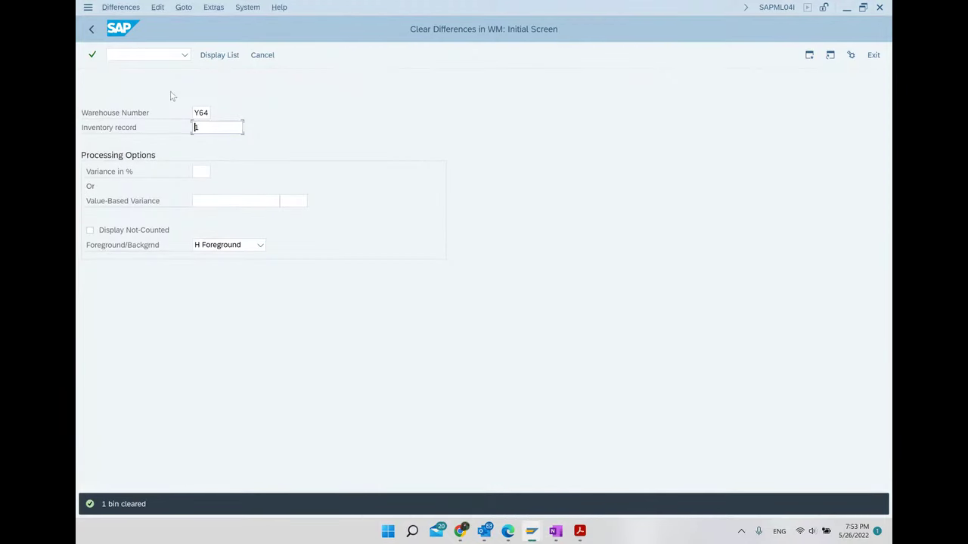
pyautogui.click(92, 29)
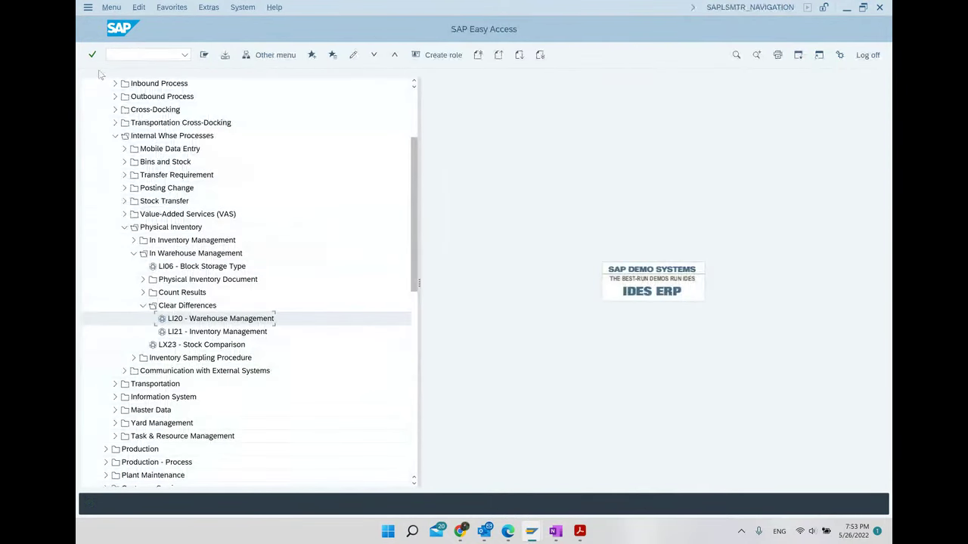
pyautogui.doubleClick(238, 333)
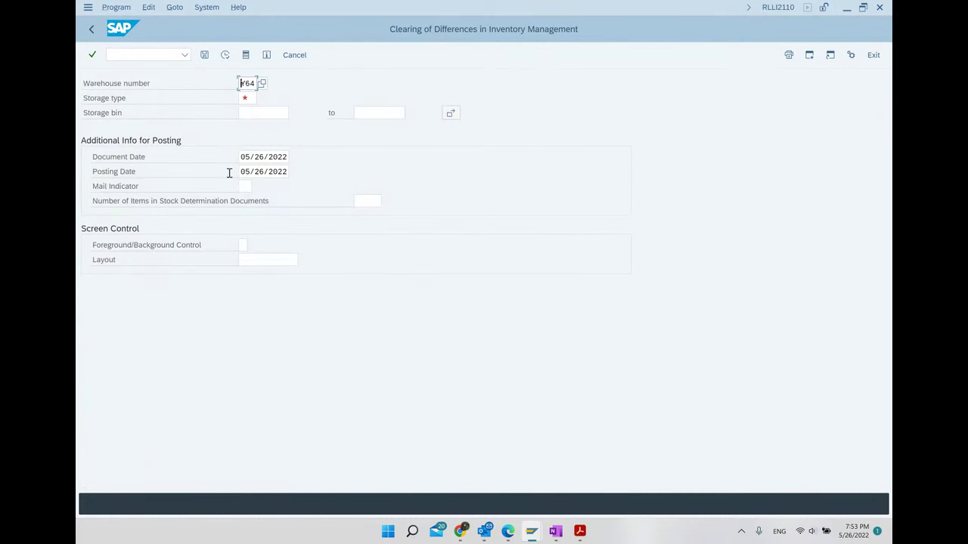
# - List the difference quants of storage type 999 in warehouse Y64 and write off the quant of material 33789
pyautogui.click(252, 98)
pyautogui.write('999')
pyautogui.click(225, 56)
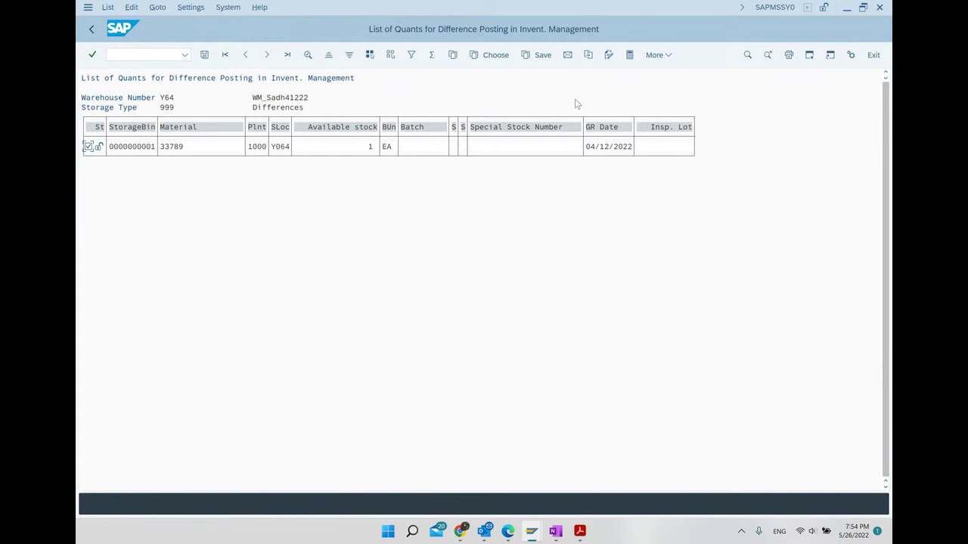
pyautogui.click(654, 55)
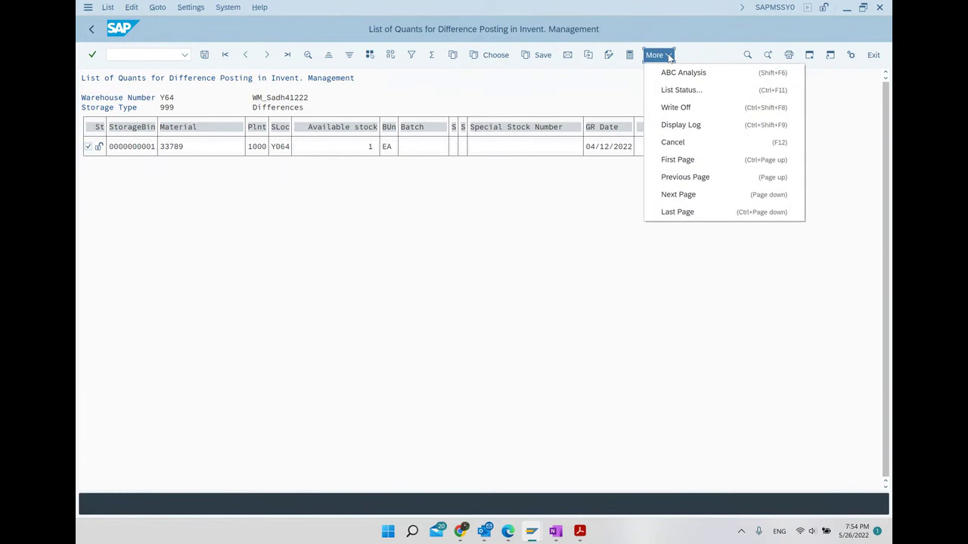
pyautogui.click(683, 110)
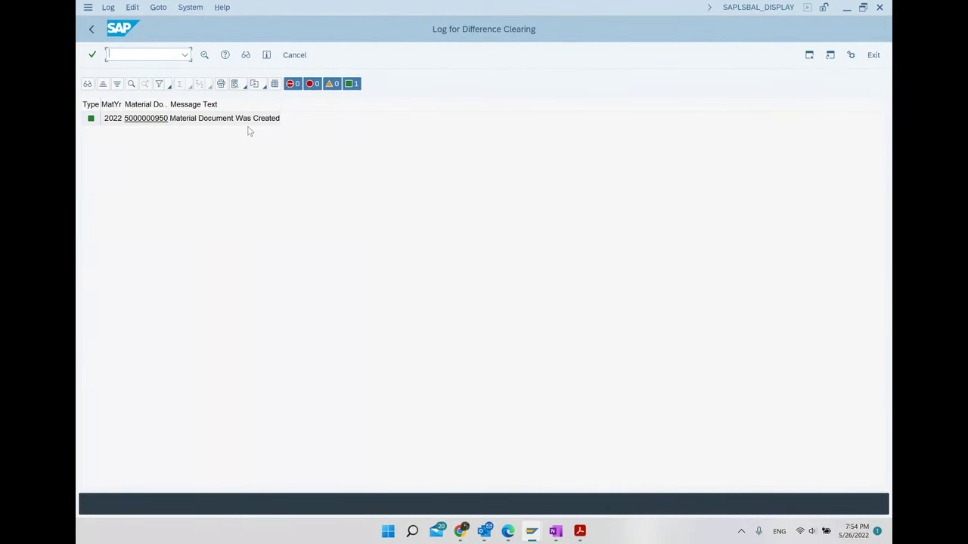
# - Switch to OneNote and add the sub-bullet "At IM level .. Li21" below the bin stock line
pyautogui.click(556, 531)
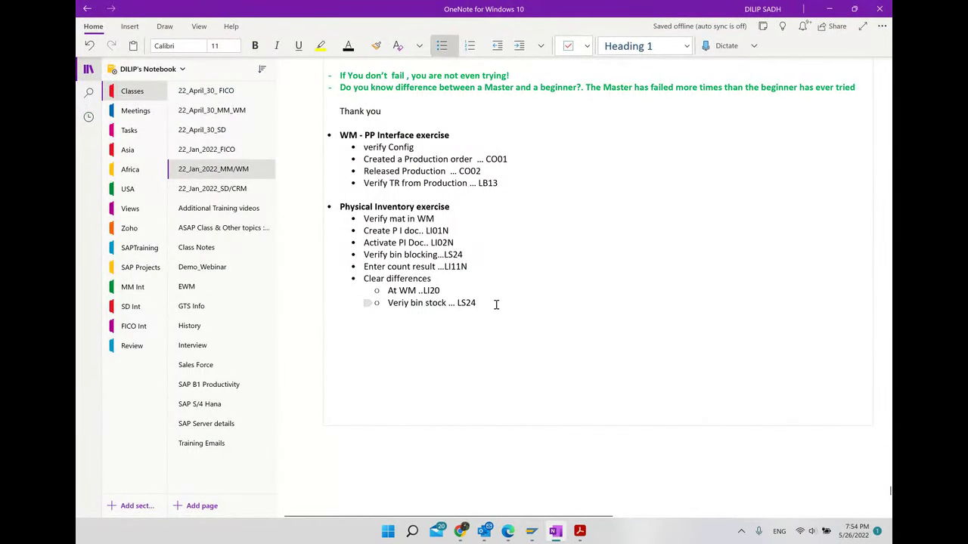
pyautogui.click(496, 303)
pyautogui.press('Return')
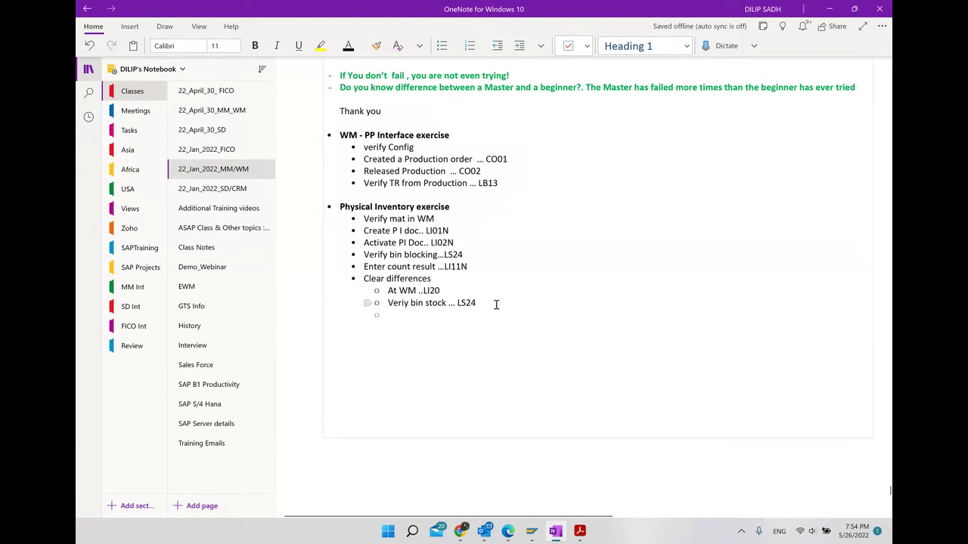
pyautogui.write('AT')
pyautogui.press('BackSpace')
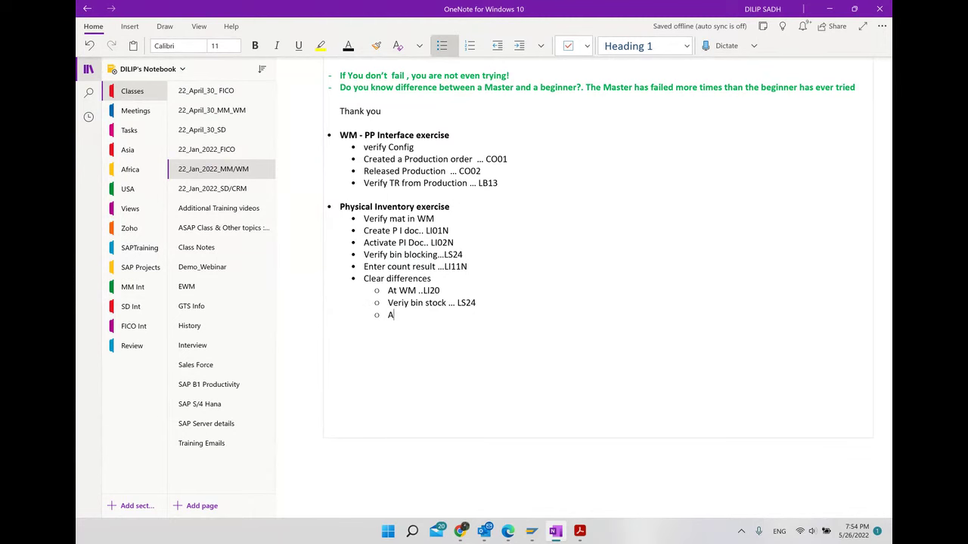
pyautogui.write('t IM level .. Li21')
pyautogui.press('Return')
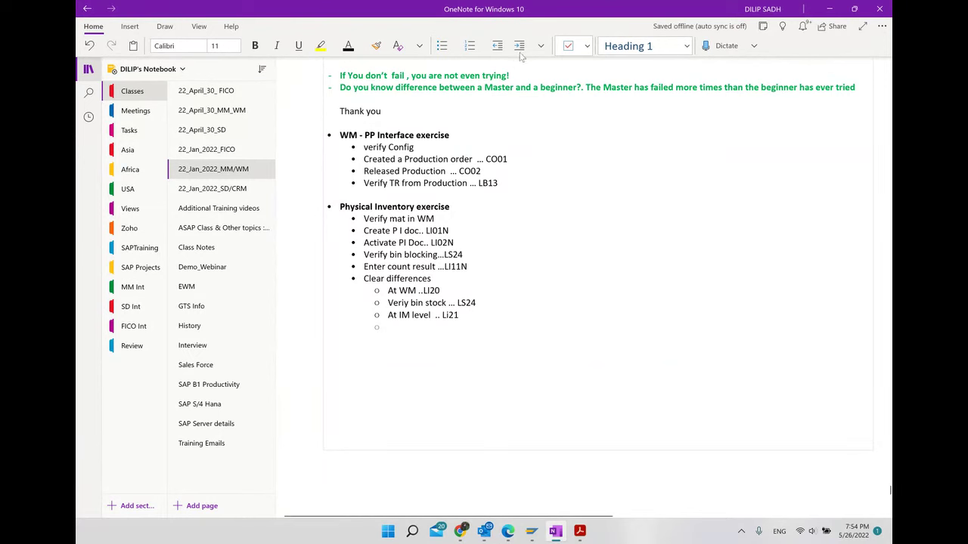
# - Add the further indented bullets "Verify mat doc .." and "Verify bin stock ...LS24" under the IM level line
pyautogui.click(518, 47)
pyautogui.write('Verify ma')
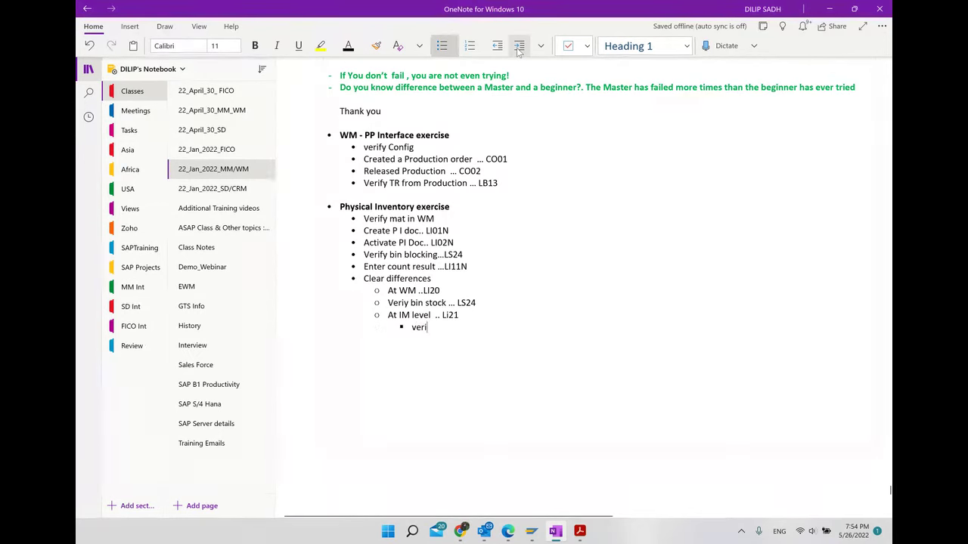
pyautogui.write('te')
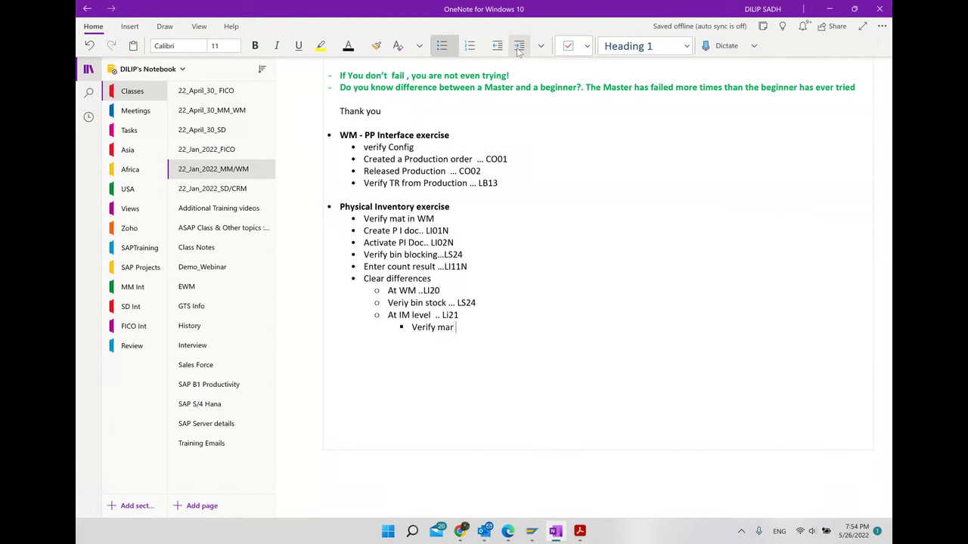
pyautogui.press('BackSpace')
pyautogui.press('BackSpace')
pyautogui.write('t doc')
pyautogui.write('..')
pyautogui.press('Return')
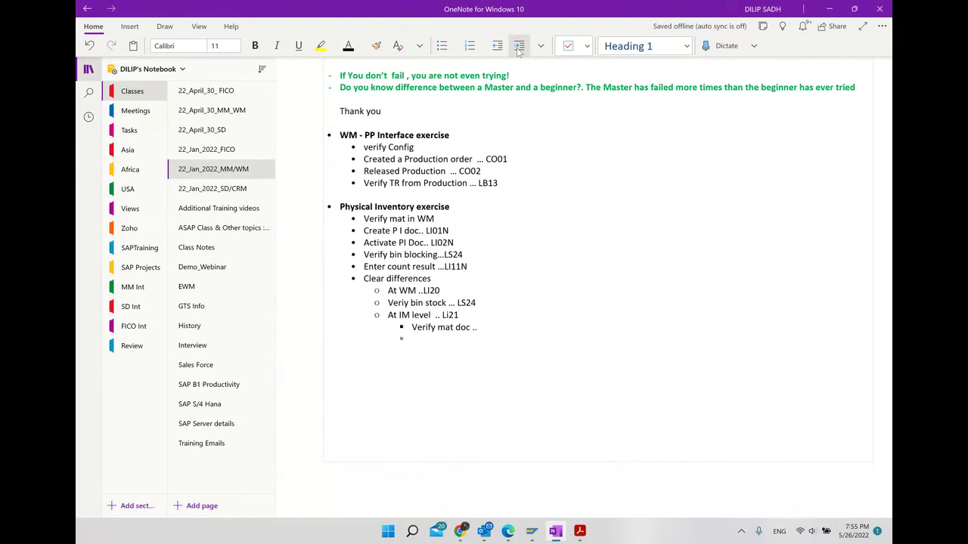
pyautogui.write('Verify s')
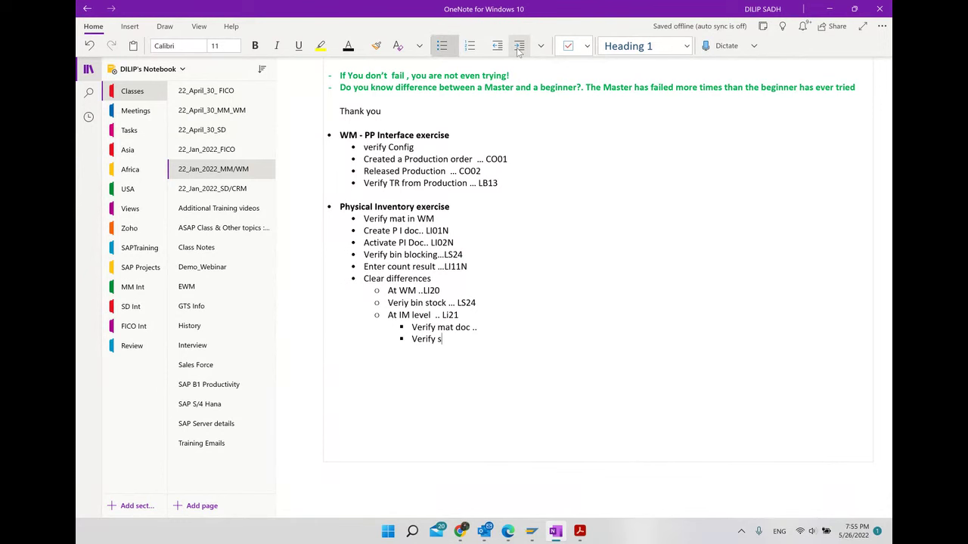
pyautogui.press('BackSpace')
pyautogui.write('bin st ock ...LS24')
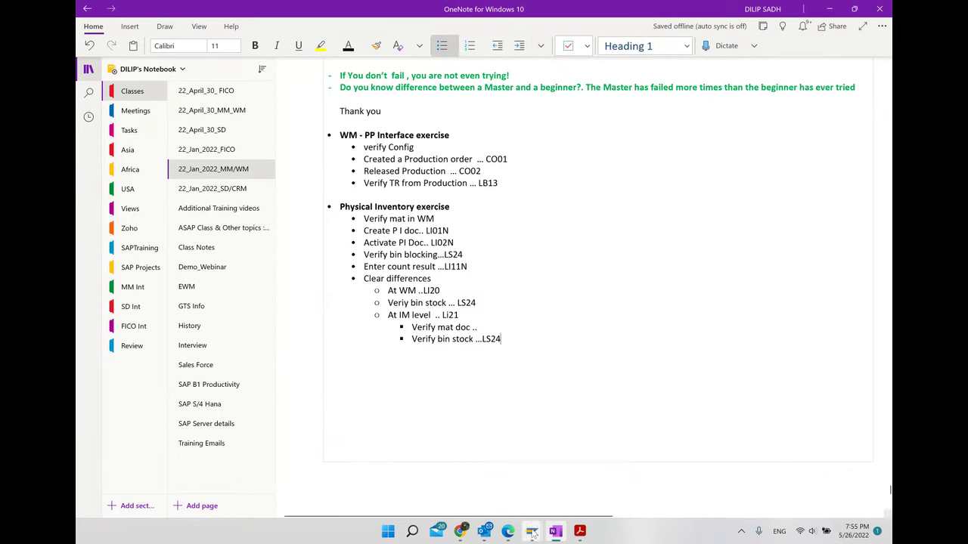
# - Switch to SAP, open the material document from the difference clearing log, and check its item's quantity and sign
pyautogui.moveTo(531, 530)
pyautogui.click(602, 485)
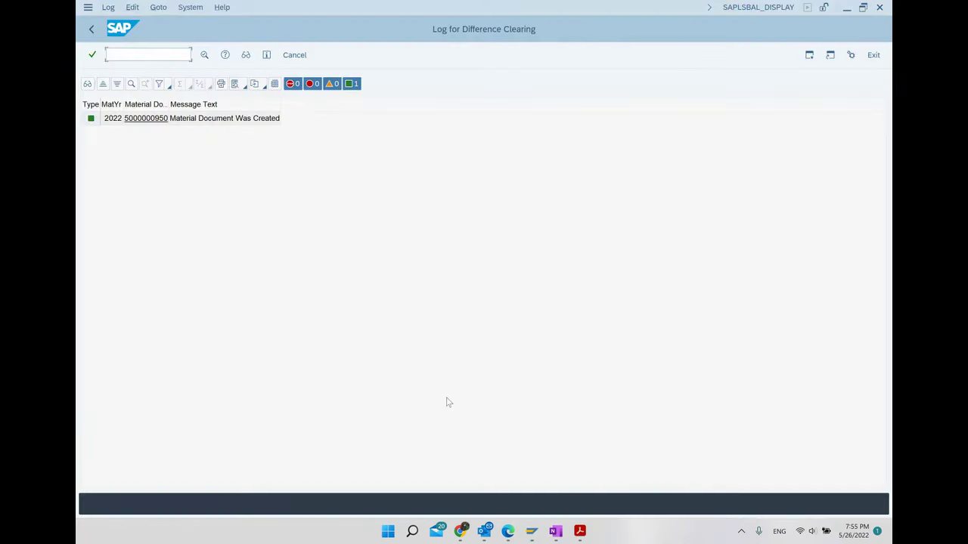
pyautogui.click(154, 119)
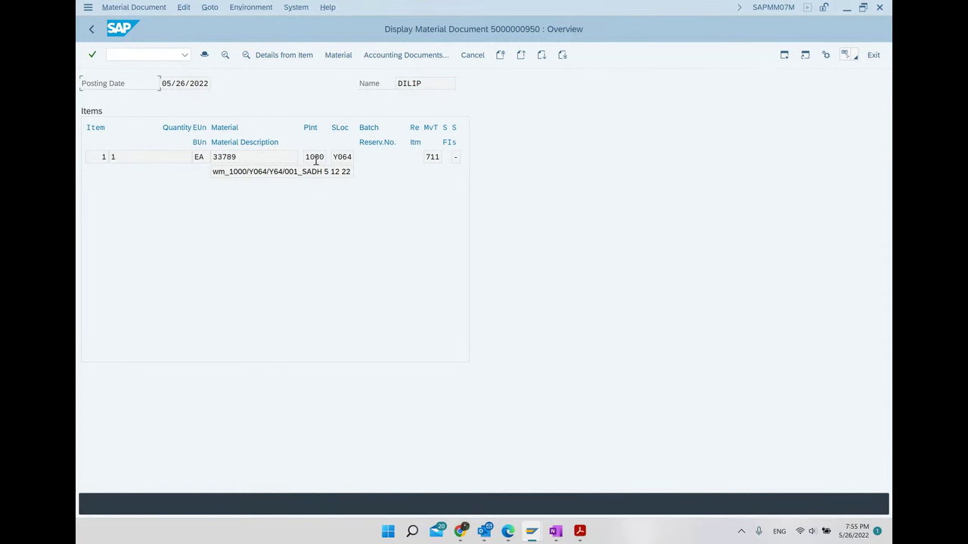
pyautogui.click(114, 157)
pyautogui.click(456, 156)
# - Highlight the item's movement type, then switch to OneNote and append "...711" to the "Verify bin stock ...LS24" line
pyautogui.moveTo(440, 158); pyautogui.dragTo(393, 161)
pyautogui.click(555, 531)
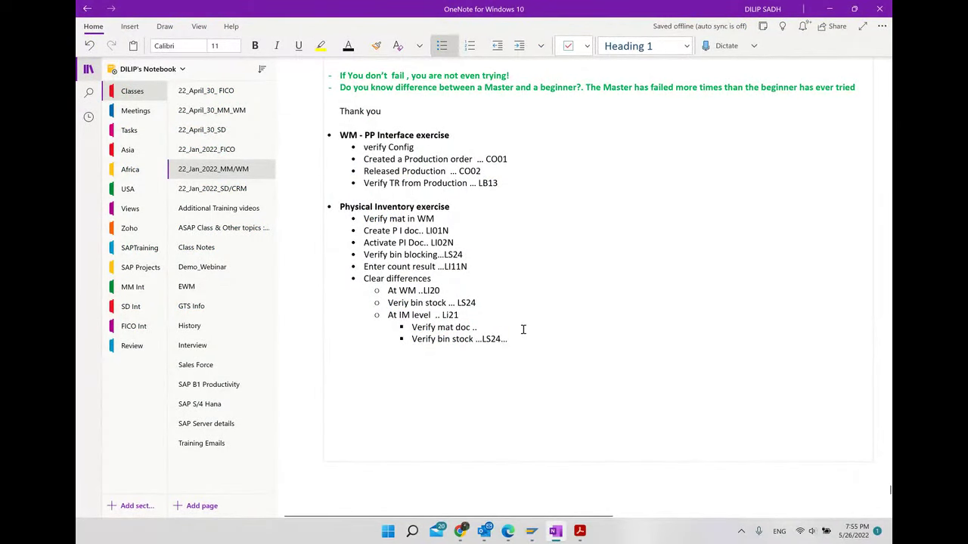
pyautogui.write('711')
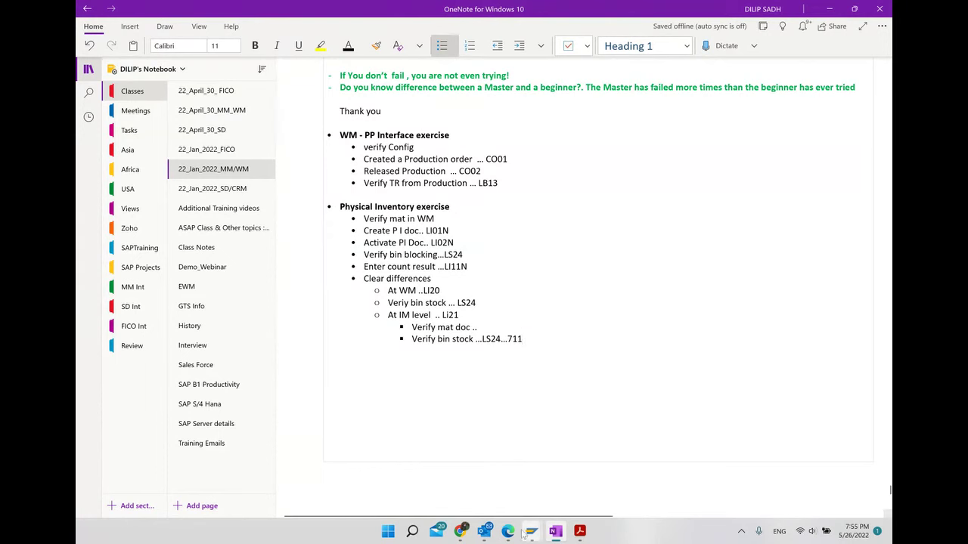
# - Return to the material document in SAP, list its accounting documents and open the entry of type Accounting document
pyautogui.moveTo(537, 536)
pyautogui.click(605, 484)
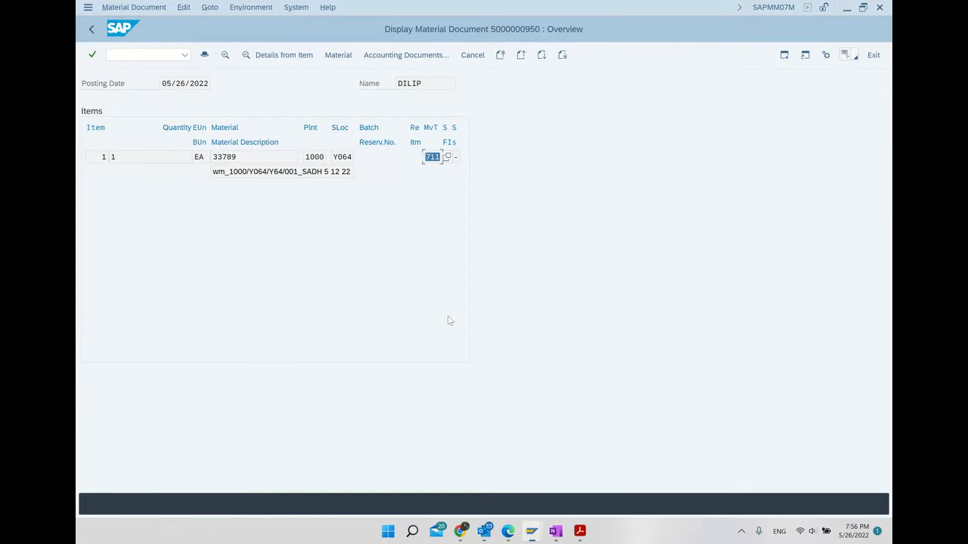
pyautogui.click(416, 56)
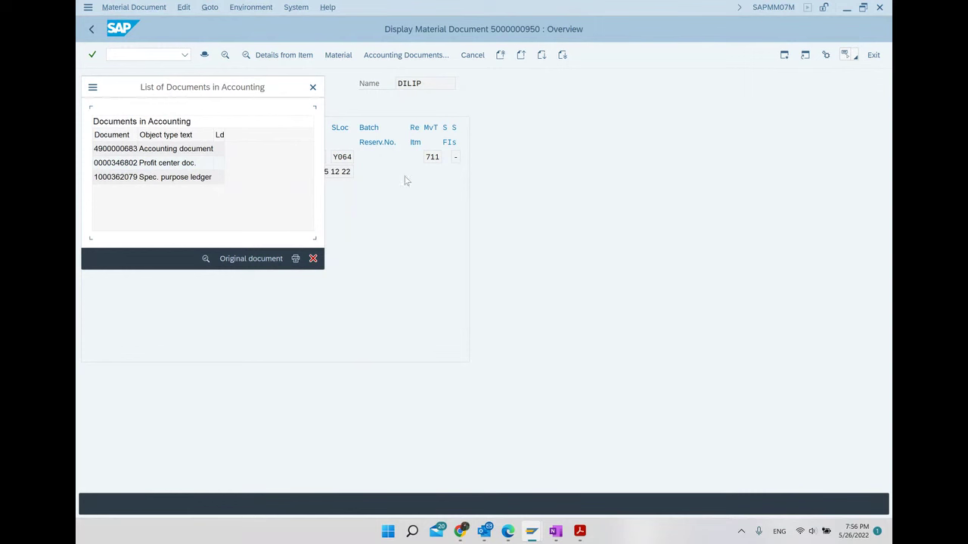
pyautogui.click(168, 155)
pyautogui.doubleClick(168, 154)
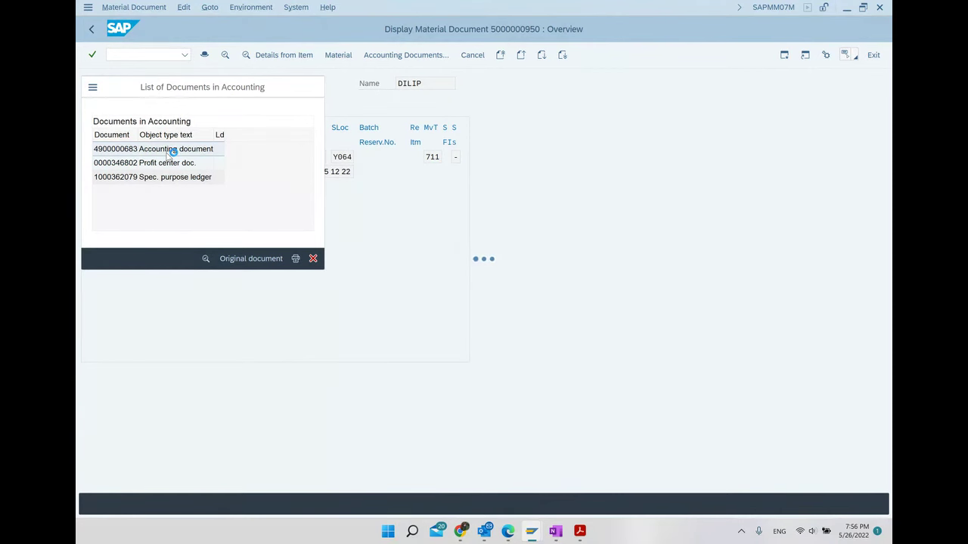
# - Switch to OneNote and insert "/ ACCOUNTING" before "doc" in the "Verify mat doc" line
pyautogui.moveTo(554, 529)
pyautogui.click(542, 448)
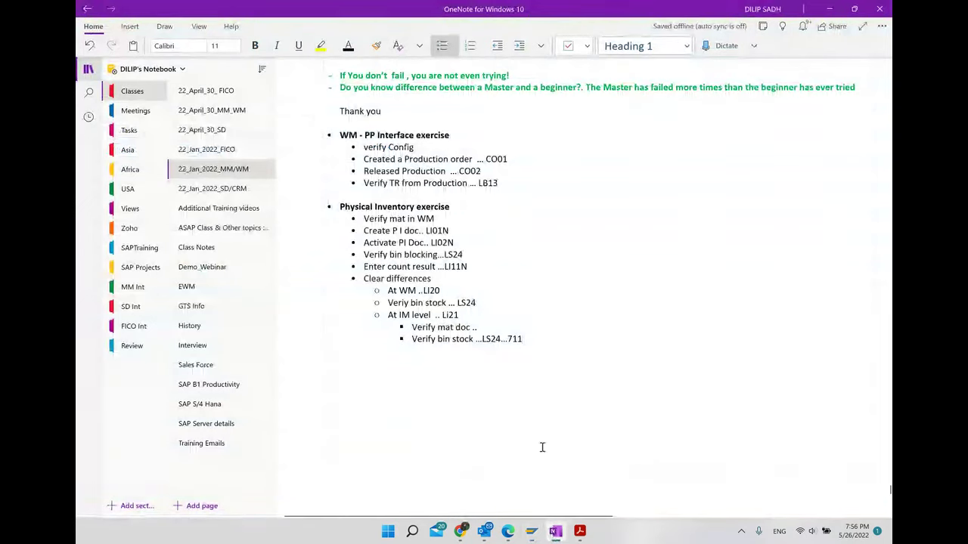
pyautogui.click(470, 327)
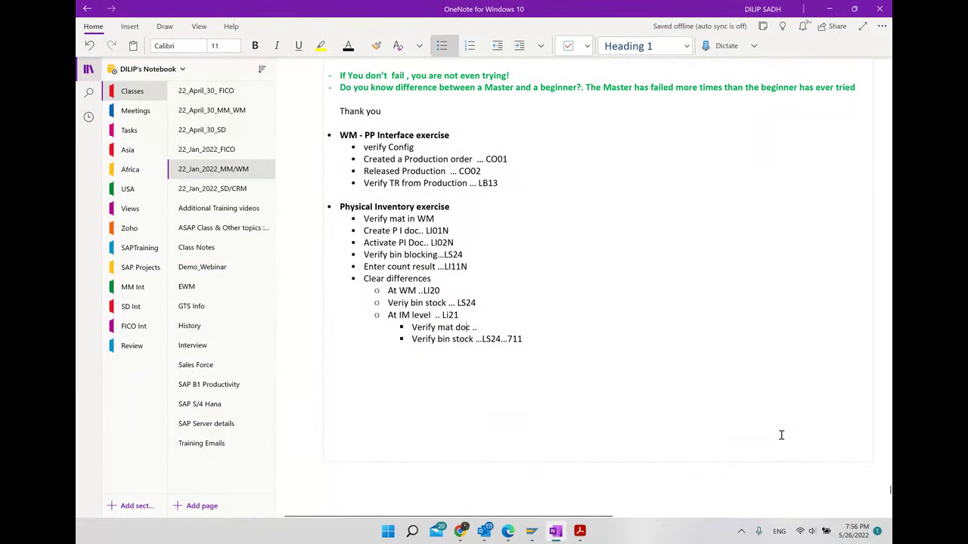
pyautogui.write('/ ACCOUNTING')
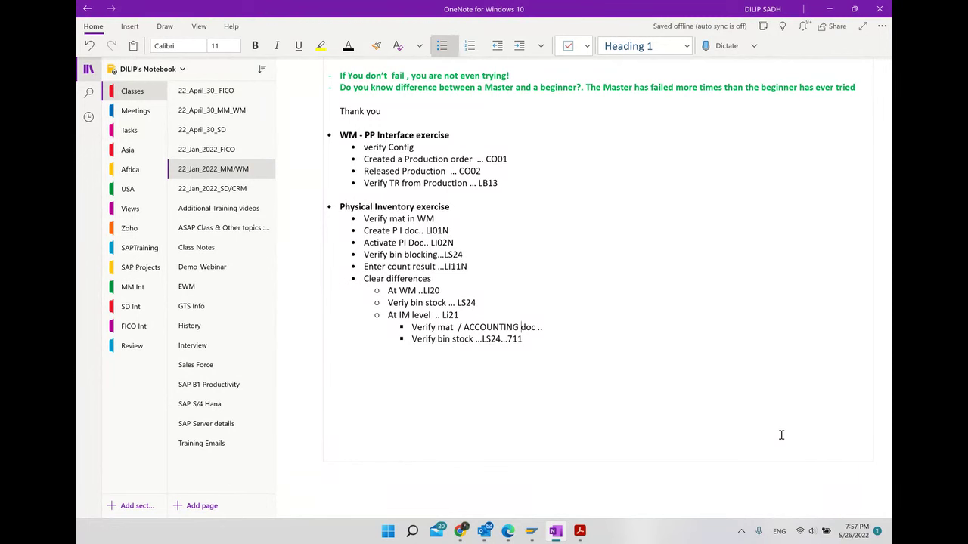
# - Return to SAP and examine the raw material inventory and inventory loss line items of the accounting document
pyautogui.click(829, 8)
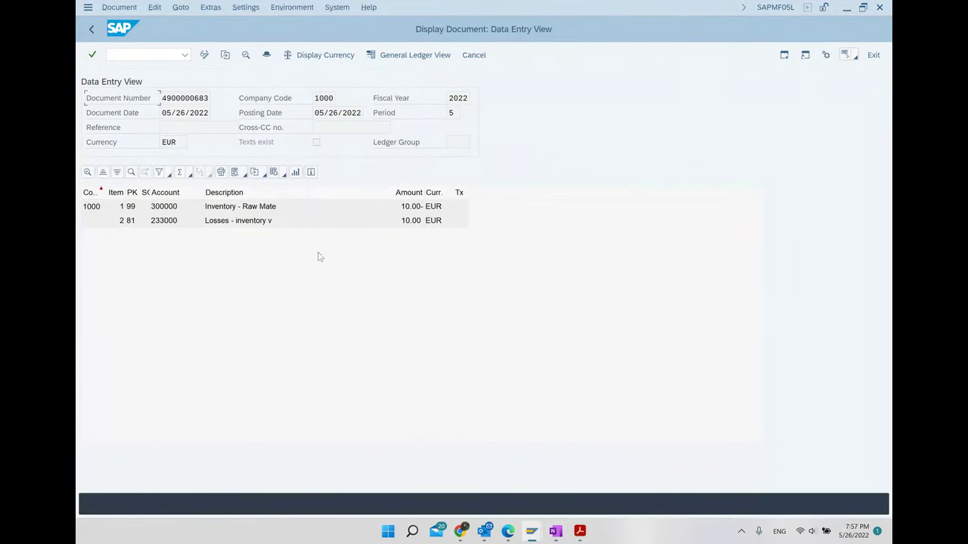
pyautogui.click(218, 211)
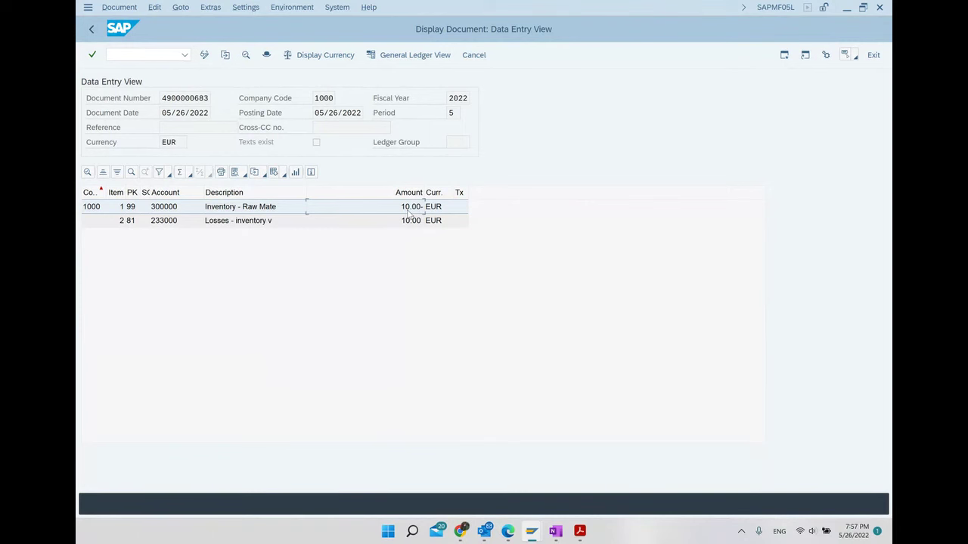
pyautogui.click(273, 227)
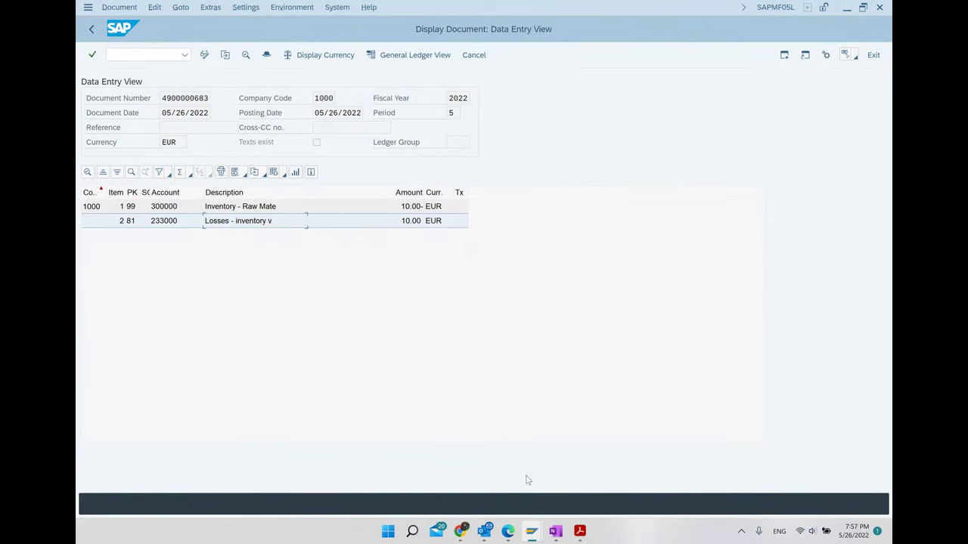
# - Switch to the Stock per Material session and rerun the bin stock list for material 33789 in warehouse Y64, plant 1000
pyautogui.moveTo(531, 532)
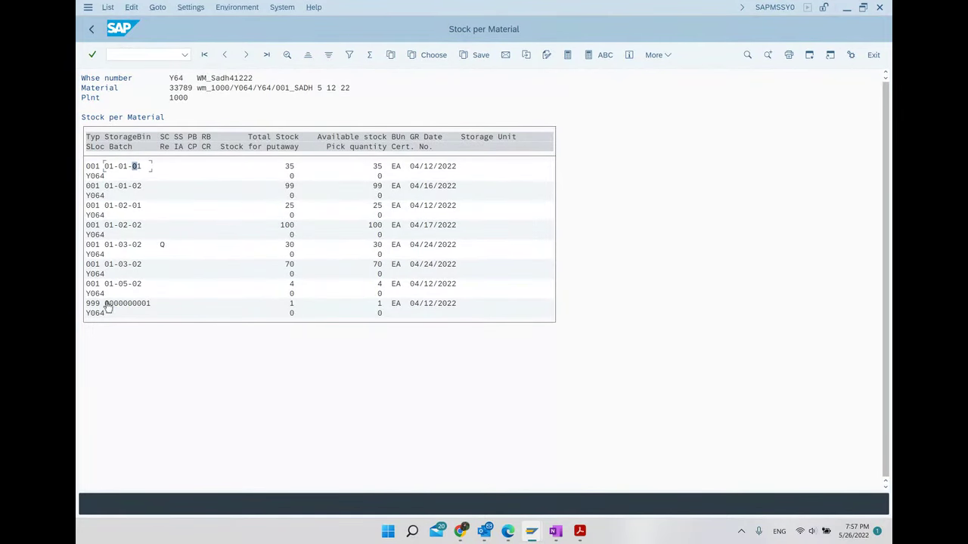
pyautogui.click(90, 31)
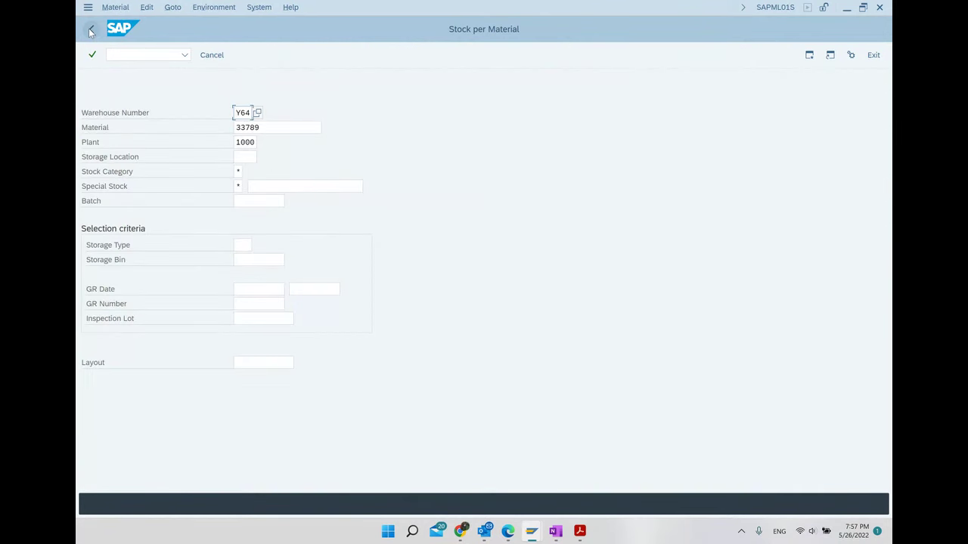
pyautogui.press('Return')
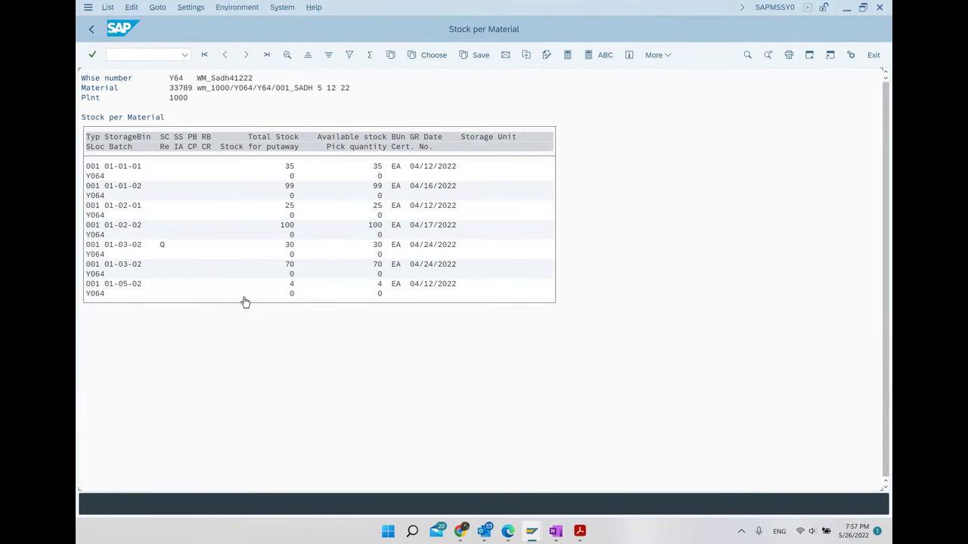
# - Review the exercise notes in OneNote, then switch to WM Course.pdf in Acrobat Reader and go to page 140 on physical inventory customizing
pyautogui.click(566, 534)
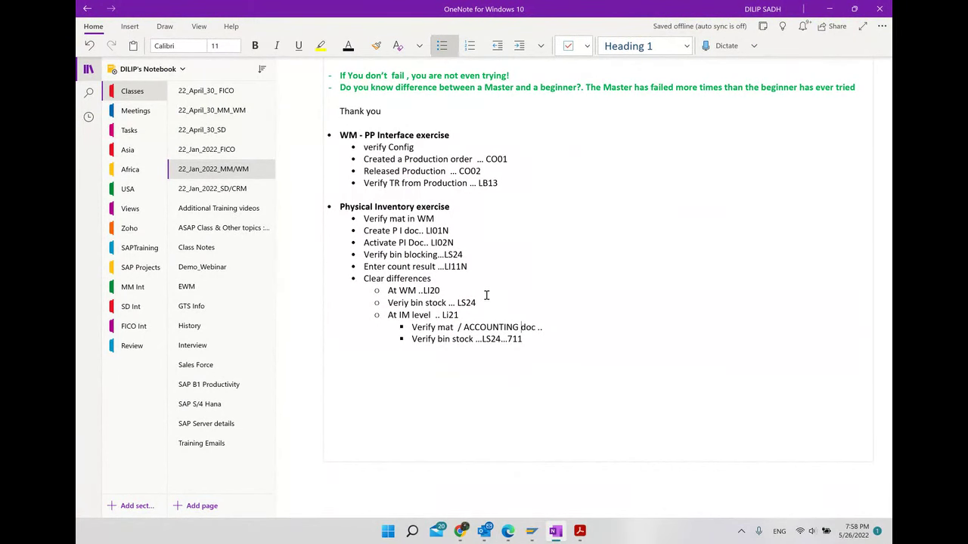
pyautogui.click(580, 532)
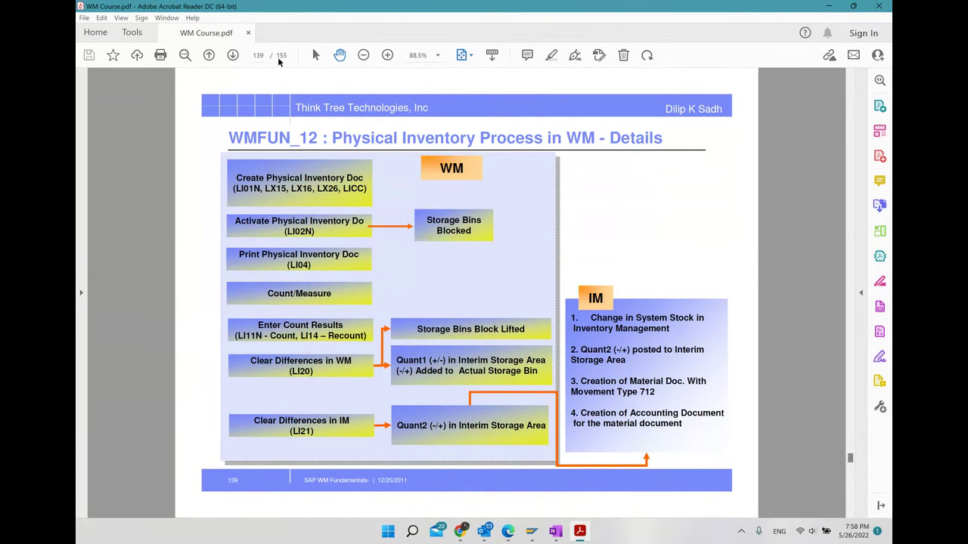
pyautogui.click(236, 55)
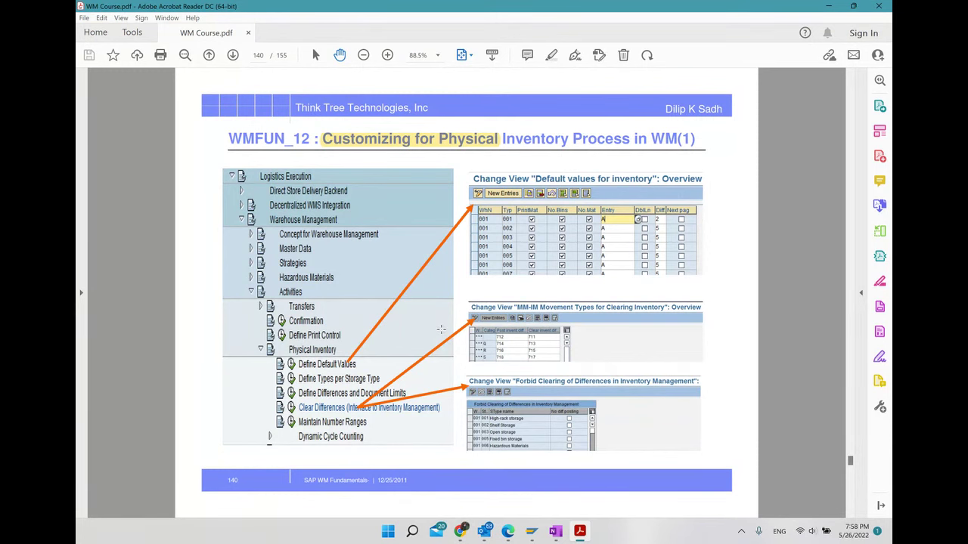
# - Switch to the SAP session showing the accounting document and close it
pyautogui.click(535, 533)
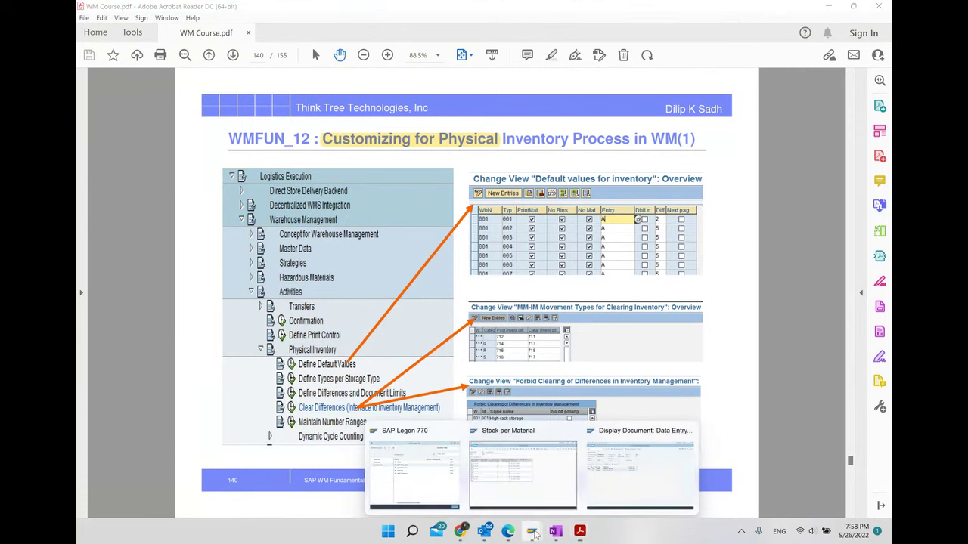
pyautogui.click(640, 475)
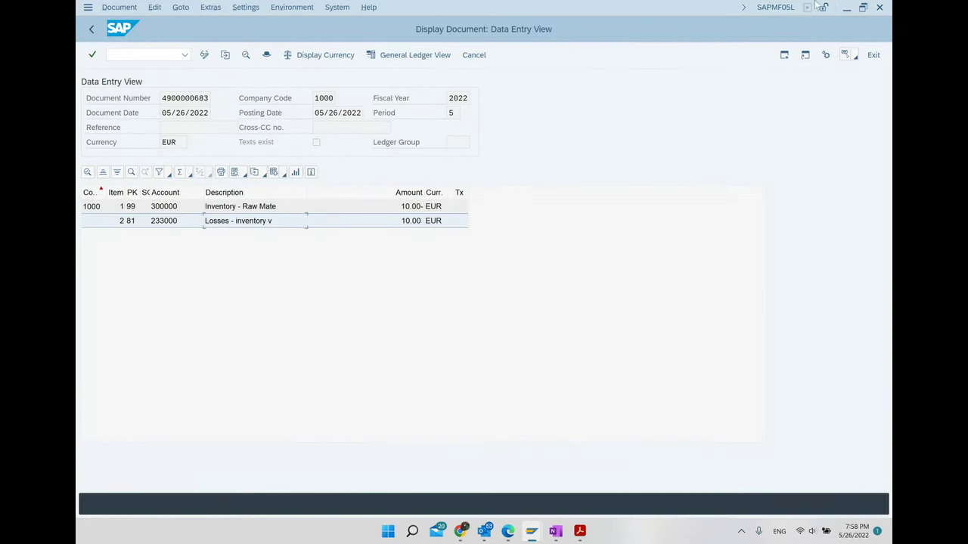
pyautogui.click(879, 7)
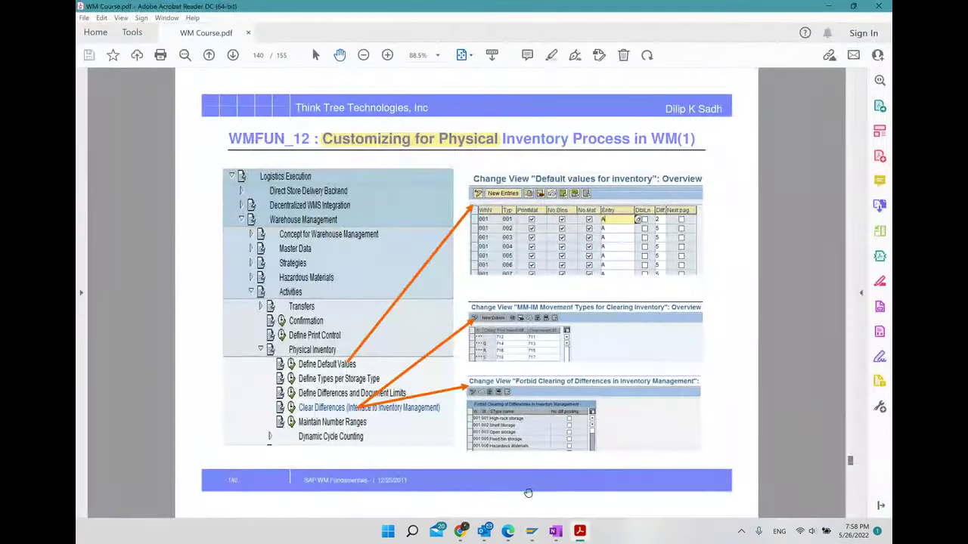
# - In the Stock per Material session, open Customizing: Execute Project and display the SAP Reference IMG
pyautogui.click(533, 533)
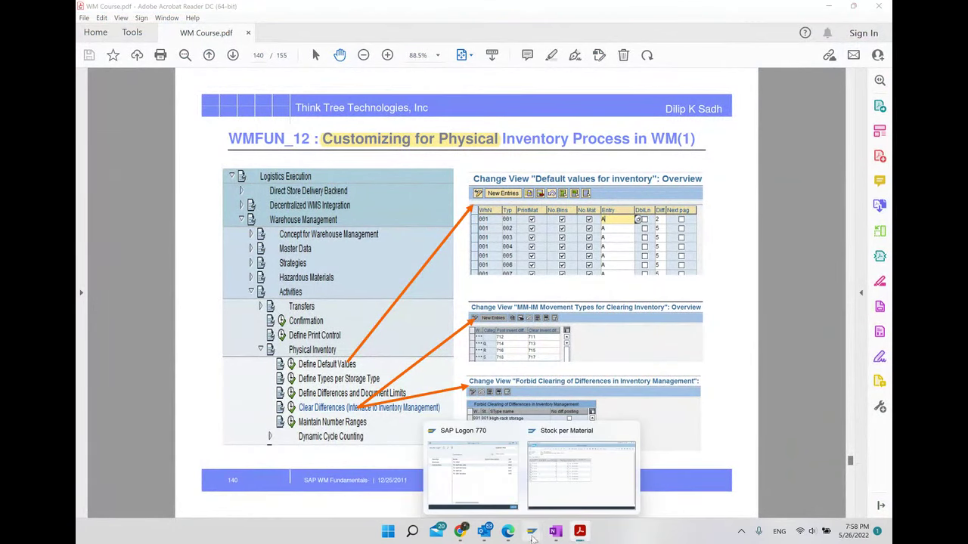
pyautogui.click(581, 475)
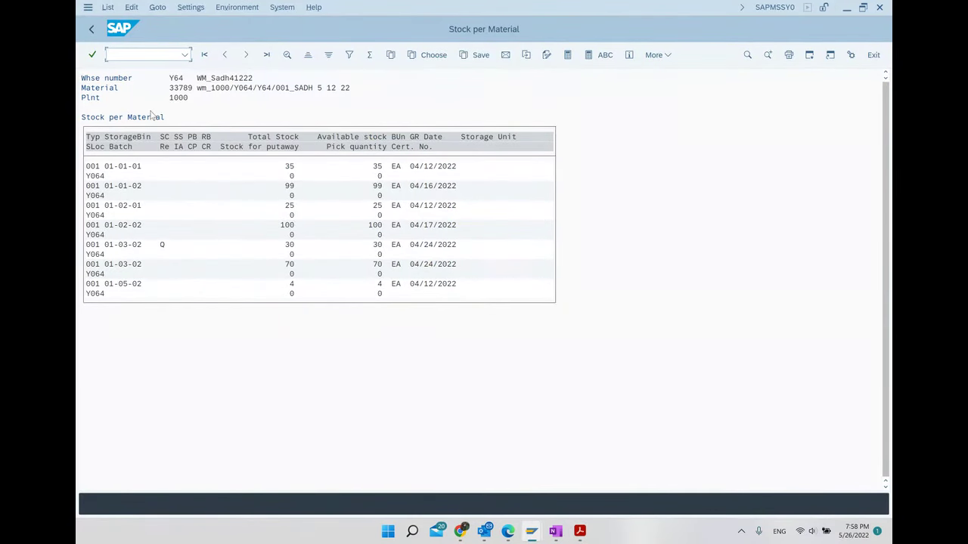
pyautogui.write('/nlx02')
pyautogui.press('Return')
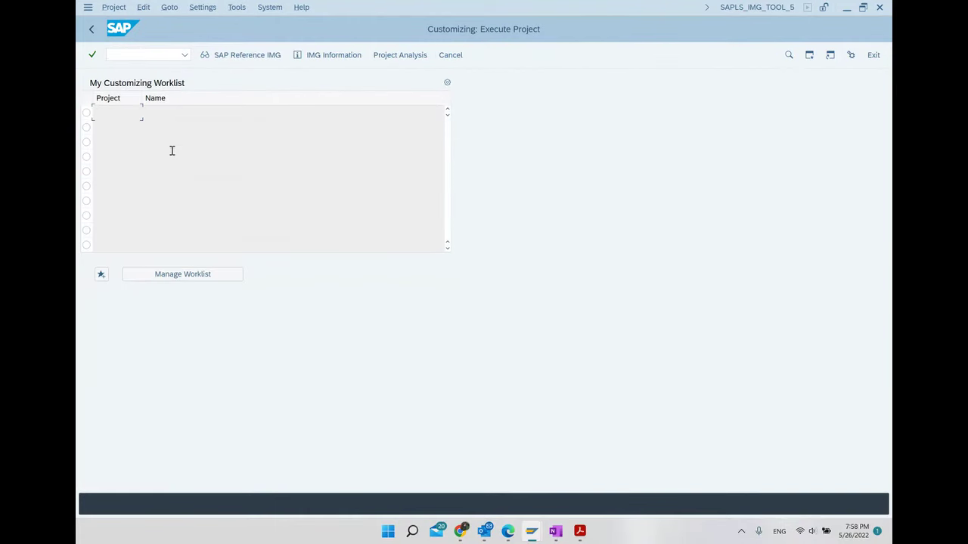
pyautogui.click(235, 59)
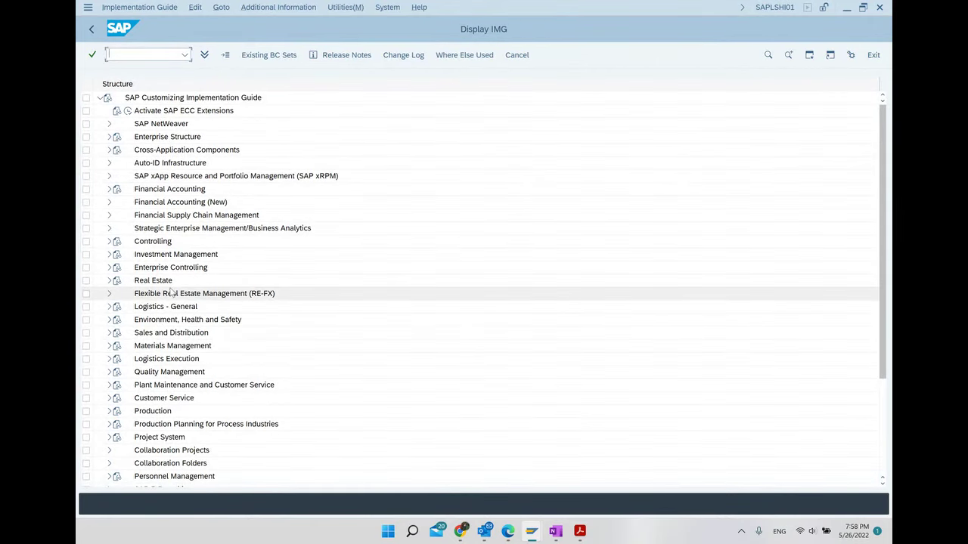
# - Expand Logistics Execution, Warehouse Management, Activities and Physical Inventory in the IMG structure
pyautogui.scroll(-1, 155, 340)
pyautogui.click(136, 320)
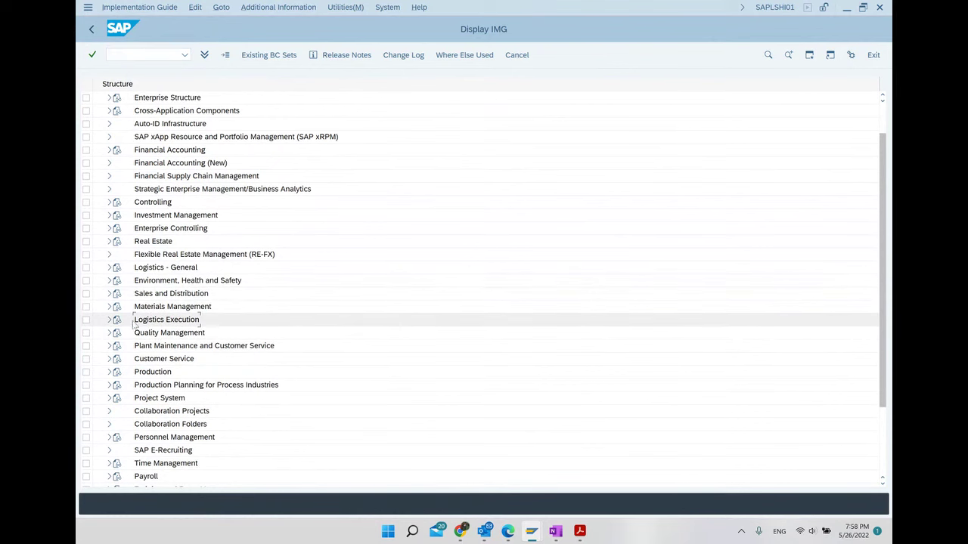
pyautogui.click(108, 320)
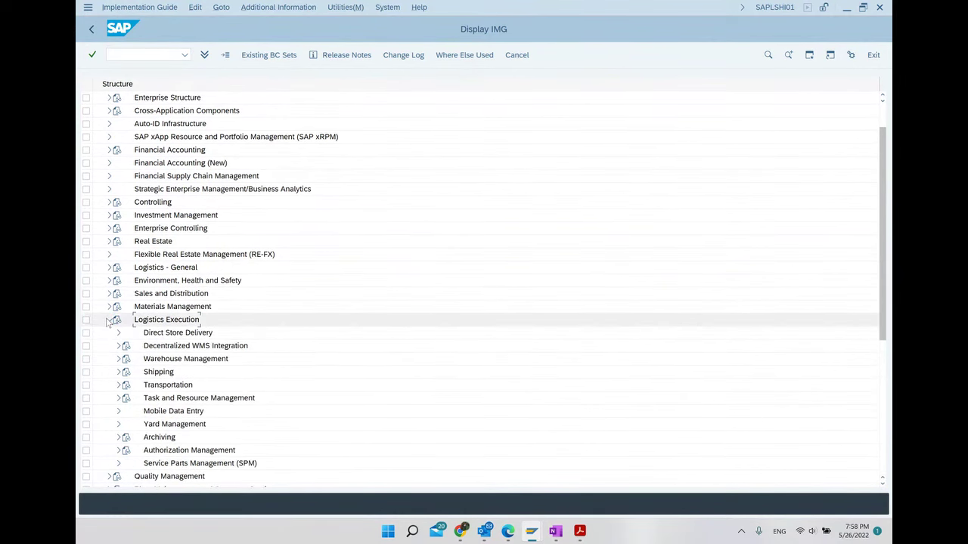
pyautogui.click(108, 321)
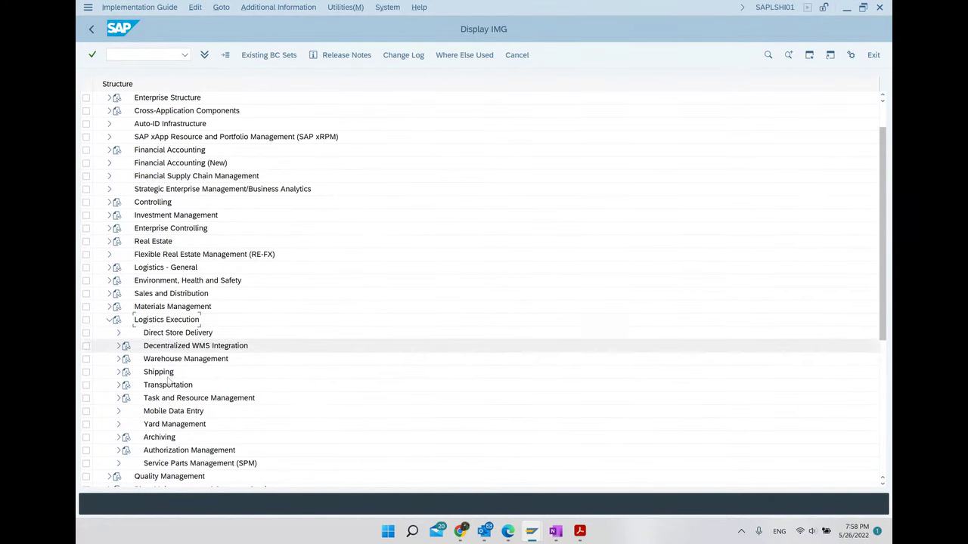
pyautogui.scroll(-3, 167, 333)
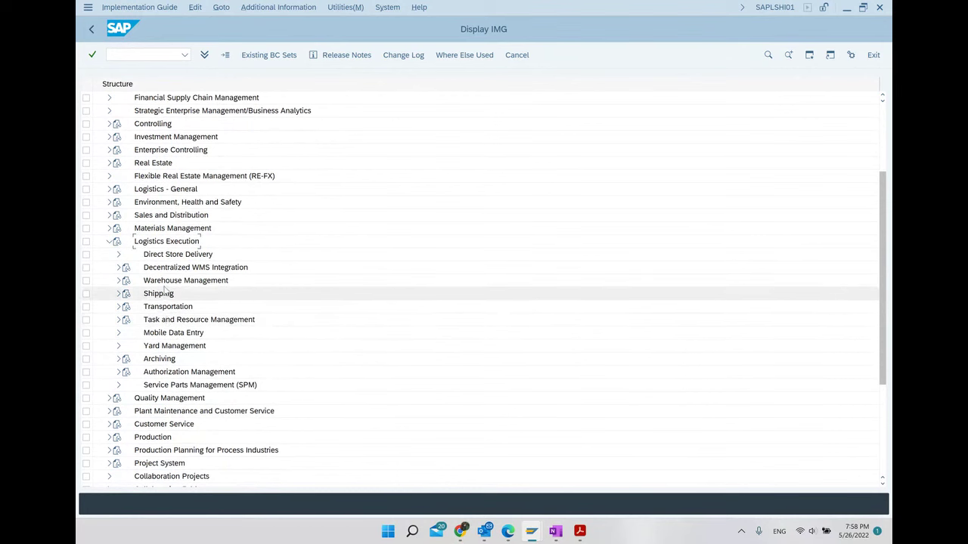
pyautogui.click(168, 283)
pyautogui.click(117, 281)
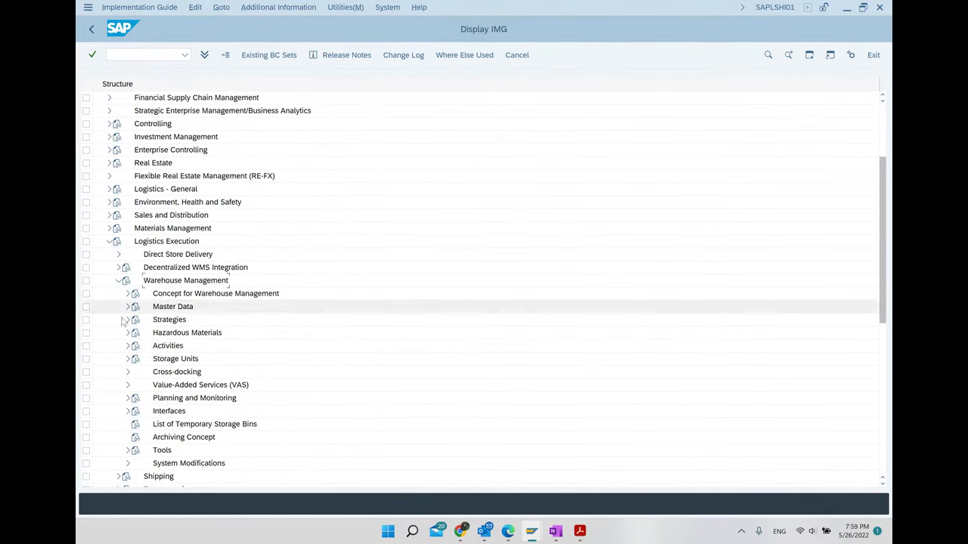
pyautogui.click(168, 346)
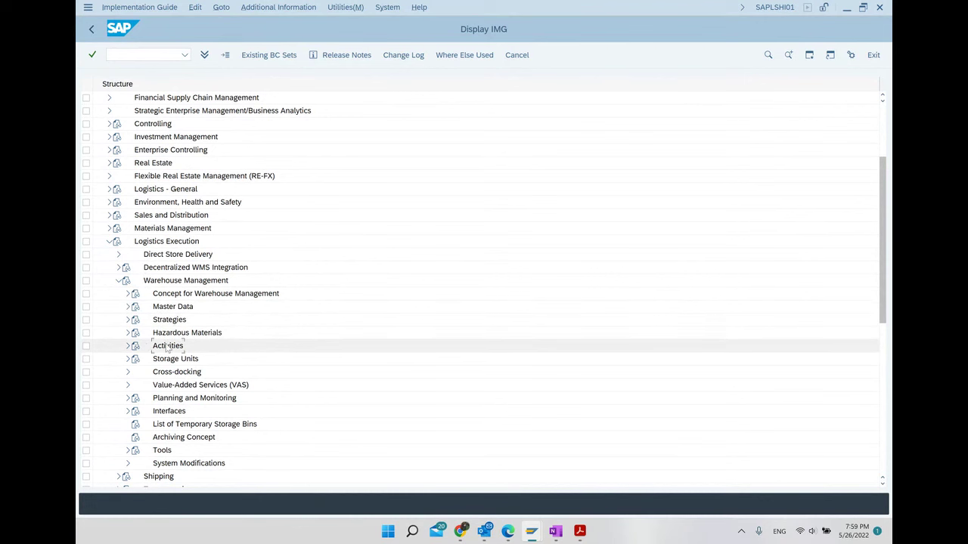
pyautogui.click(129, 345)
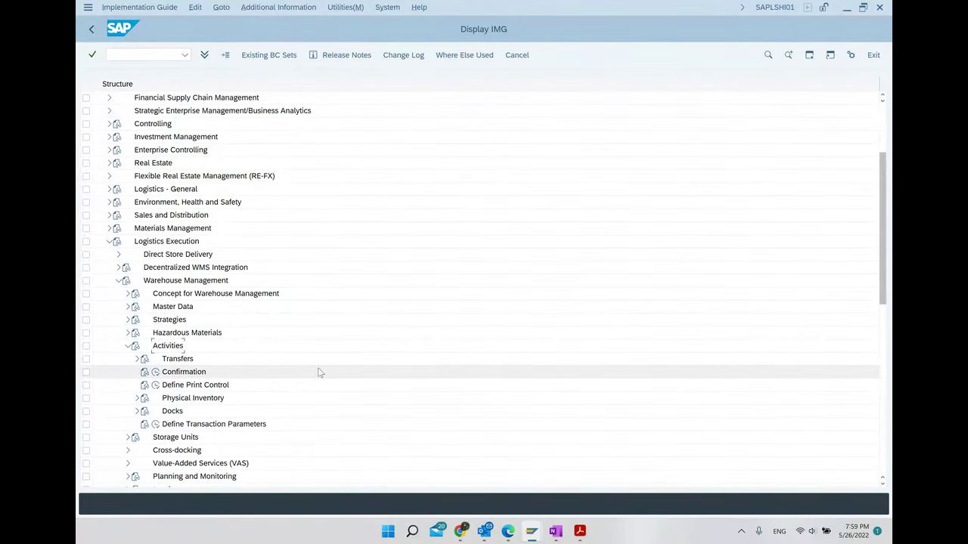
pyautogui.scroll(-5, 318, 372)
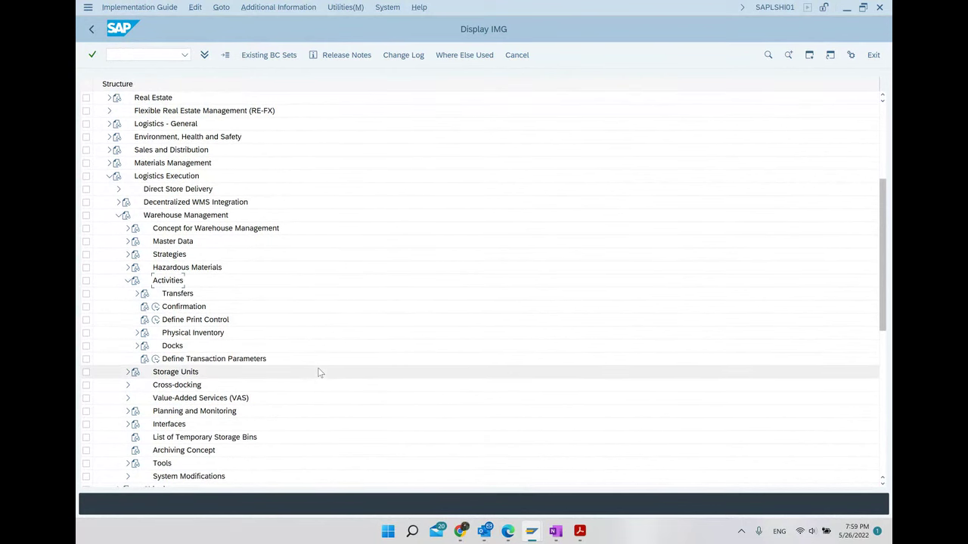
pyautogui.click(137, 333)
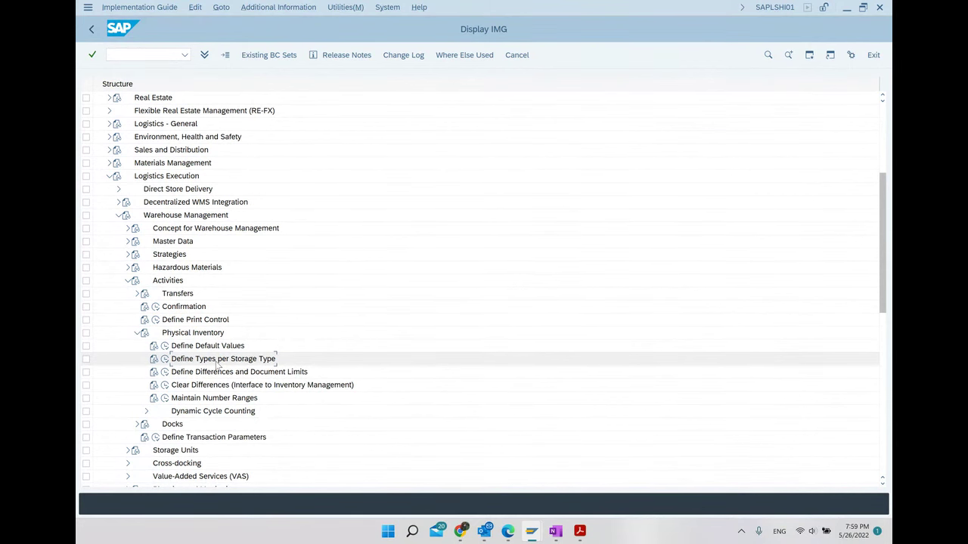
# - Open Define Types per Storage Type, view the possible inventory methods for storage type 001, and return to the IMG structure
pyautogui.click(164, 361)
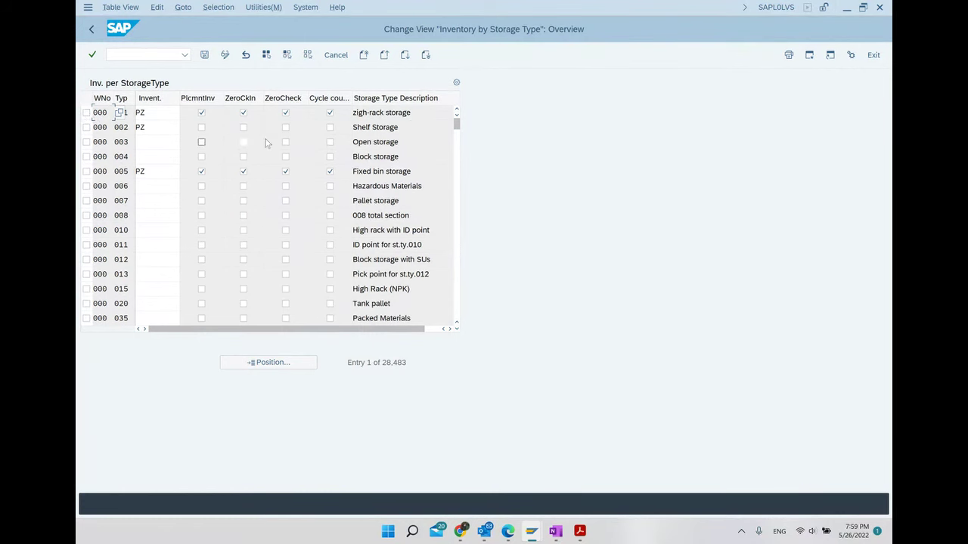
pyautogui.click(408, 113)
pyautogui.click(171, 112)
pyautogui.click(184, 112)
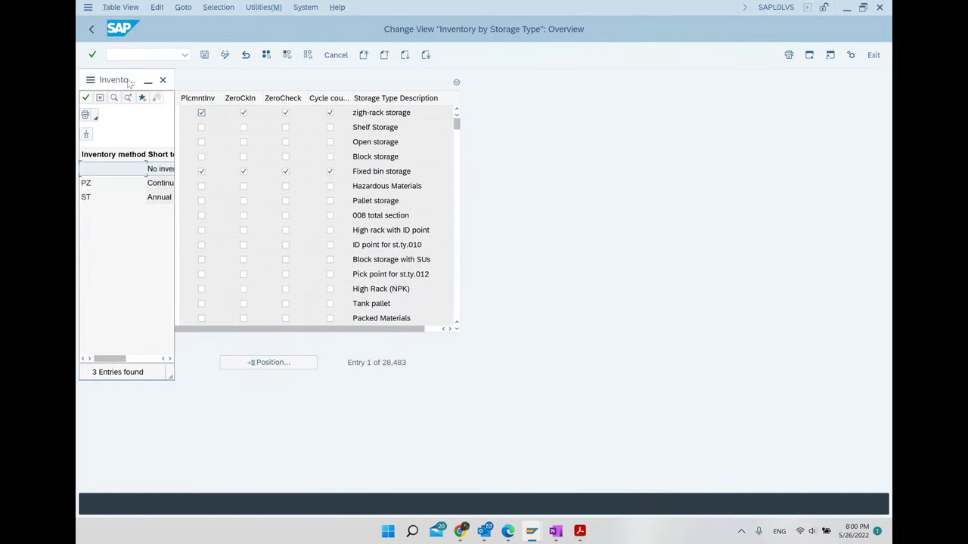
pyautogui.moveTo(130, 84); pyautogui.dragTo(320, 124)
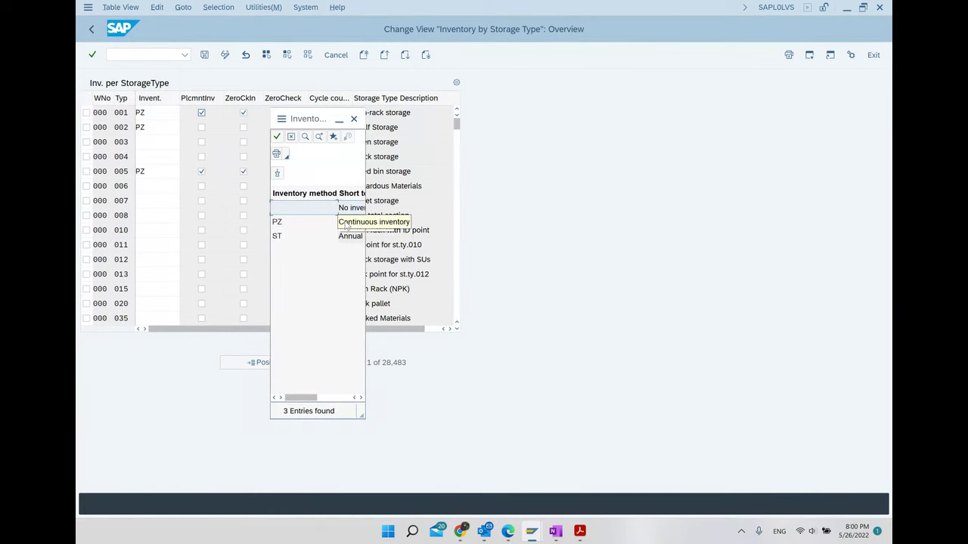
pyautogui.click(353, 118)
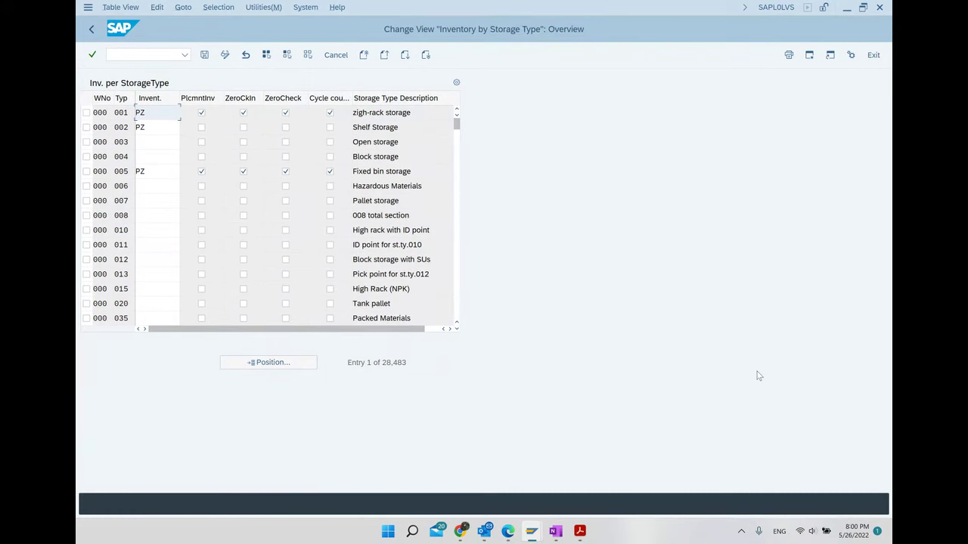
pyautogui.click(90, 30)
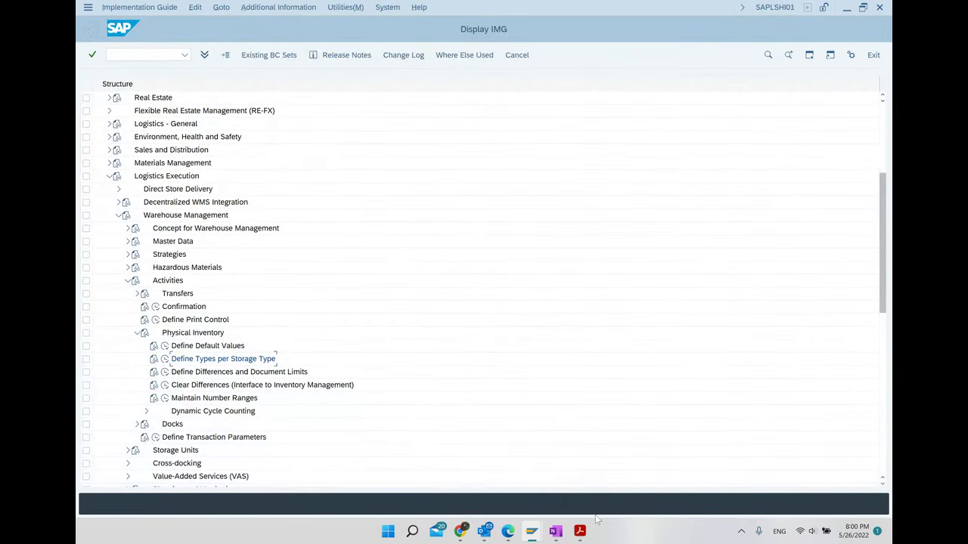
# - Switch to WM Course.pdf in Acrobat Reader and advance to the Warehouse Activity Monitor course goals on page 144
pyautogui.moveTo(580, 531)
pyautogui.click(579, 476)
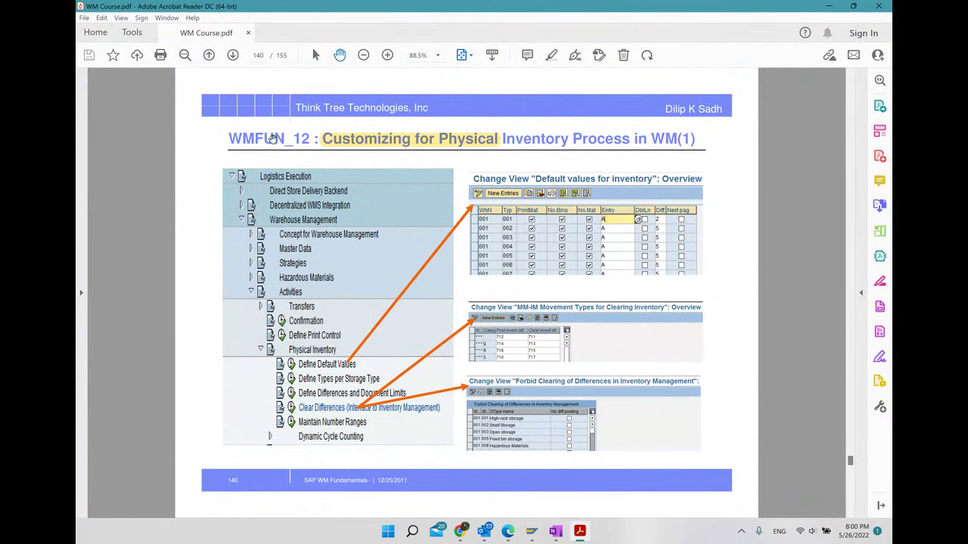
pyautogui.click(233, 55)
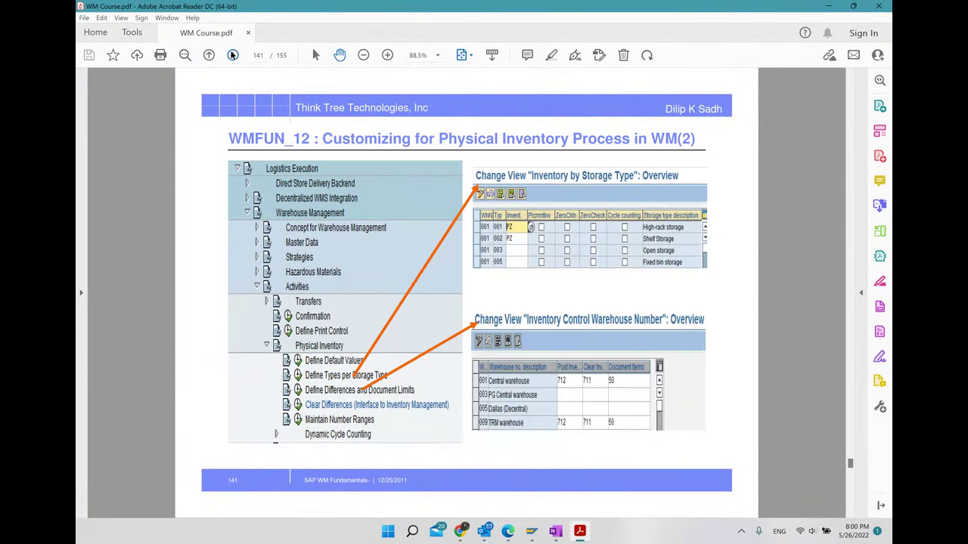
pyautogui.click(233, 55)
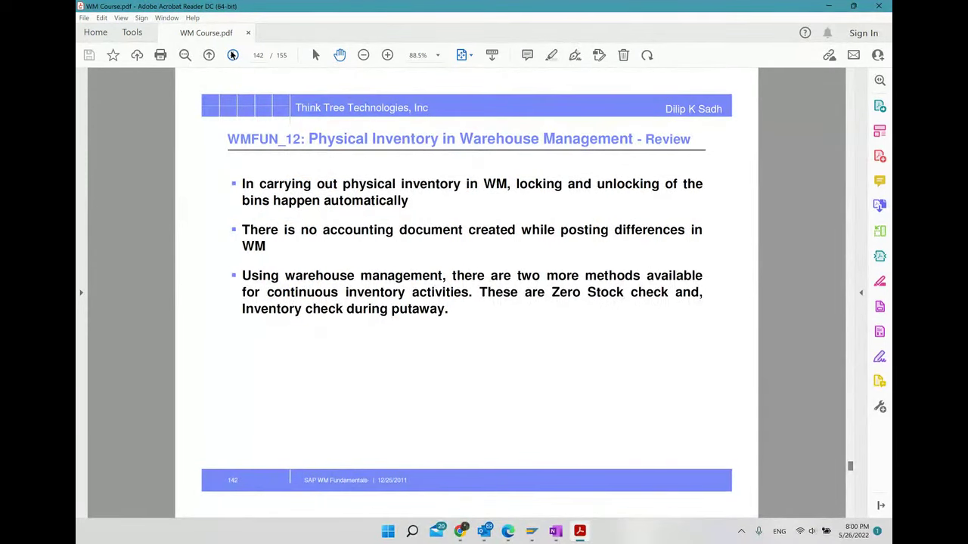
pyautogui.click(233, 54)
pyautogui.click(233, 55)
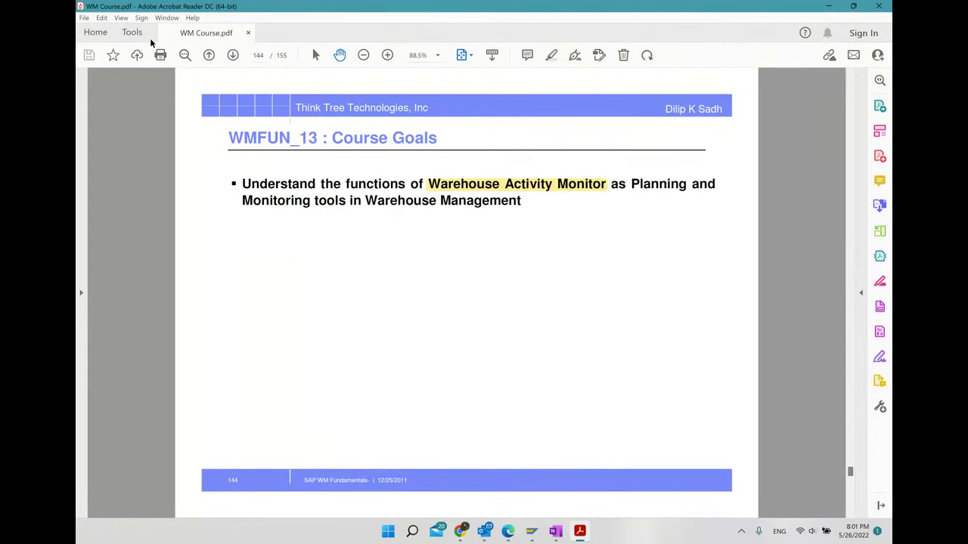
pyautogui.click(489, 185)
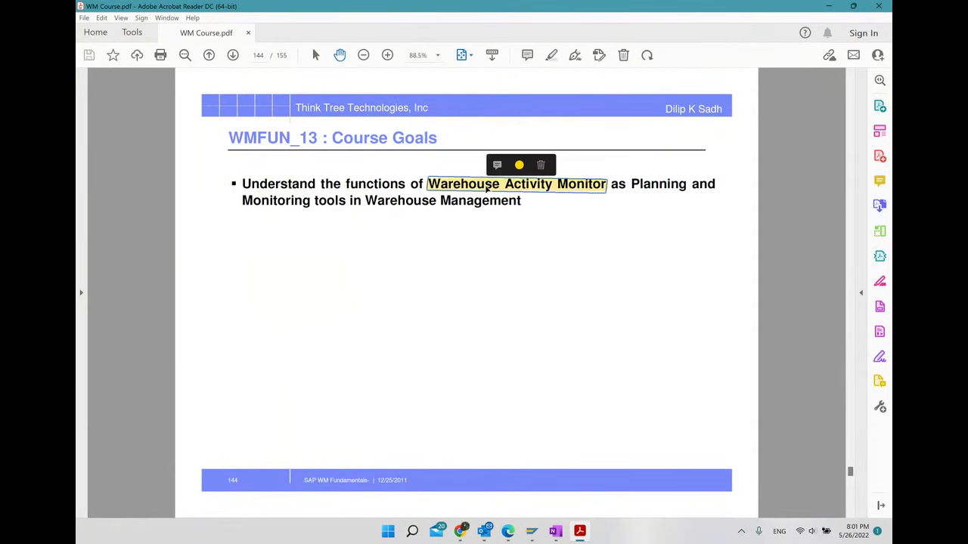
# - Review the highlighted Warehouse Activity Monitor topics on page 145, and continue to page 146
pyautogui.click(230, 59)
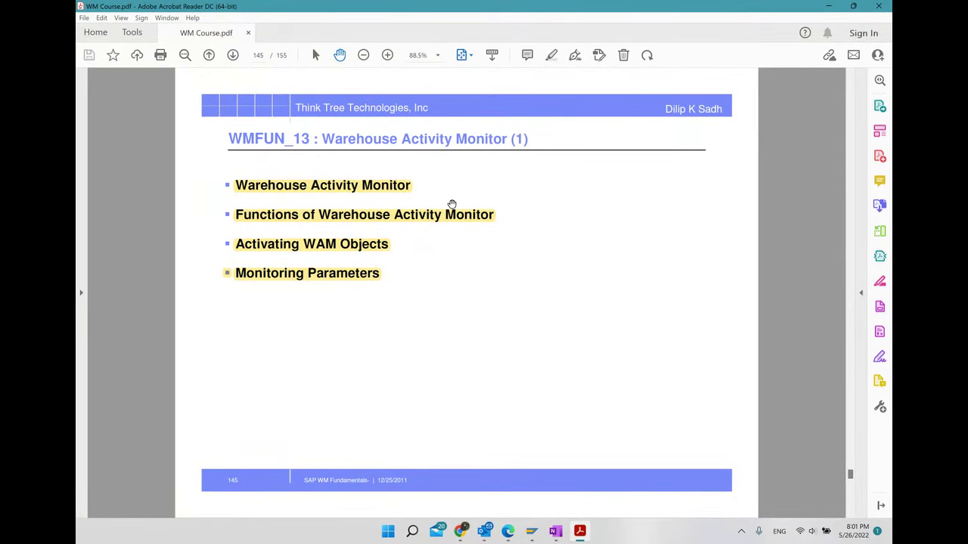
pyautogui.click(341, 192)
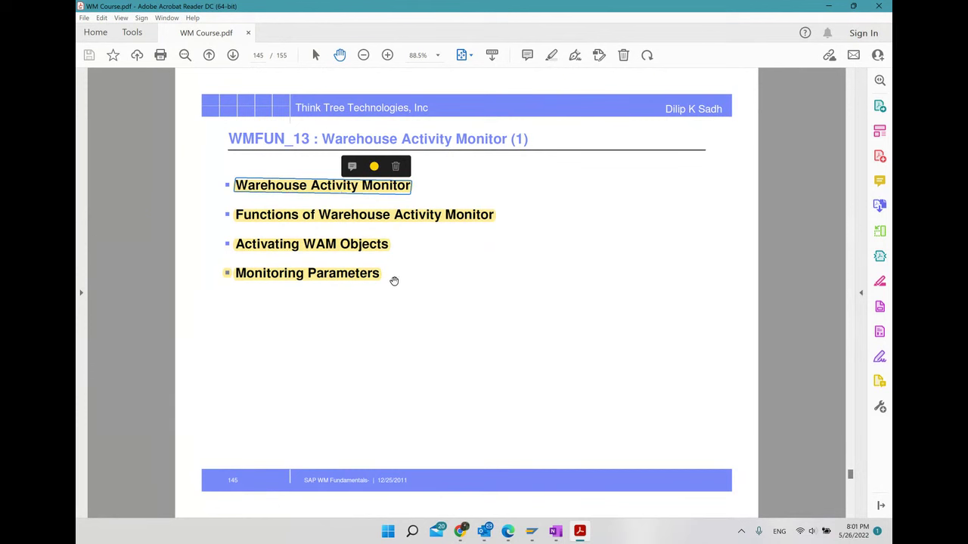
pyautogui.click(400, 224)
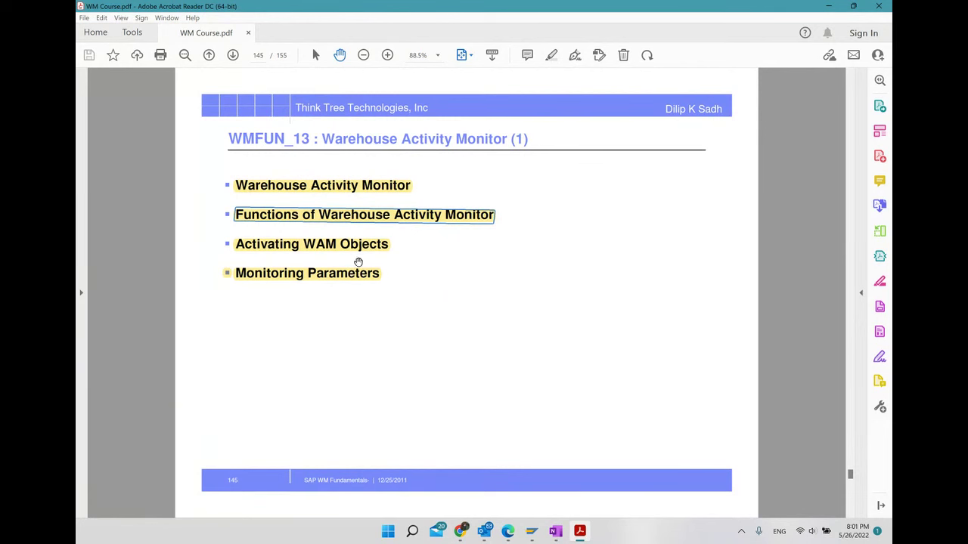
pyautogui.click(324, 251)
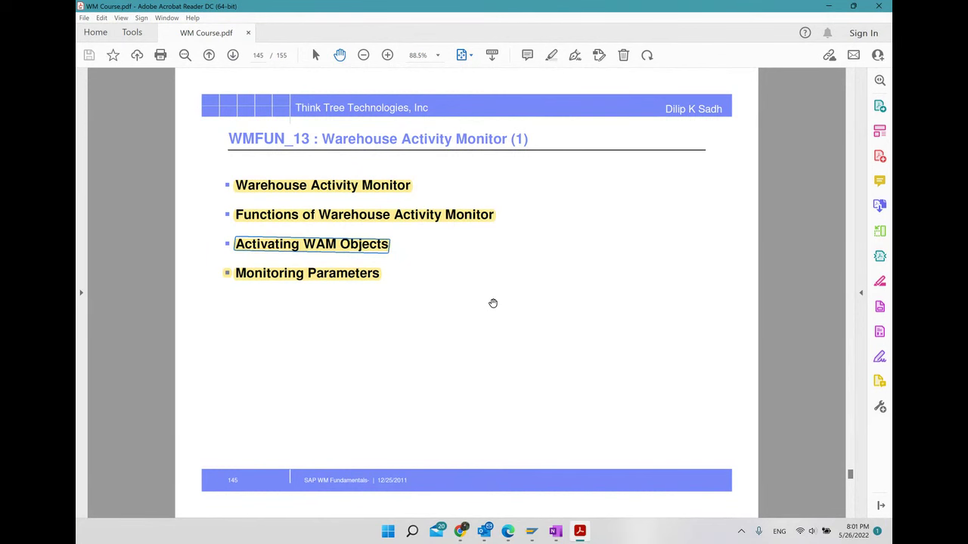
pyautogui.click(276, 275)
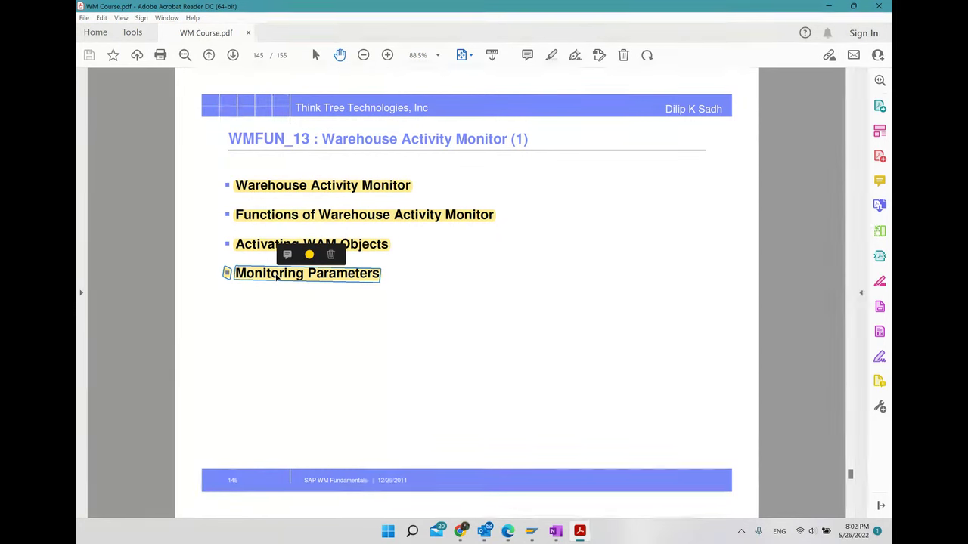
pyautogui.click(231, 55)
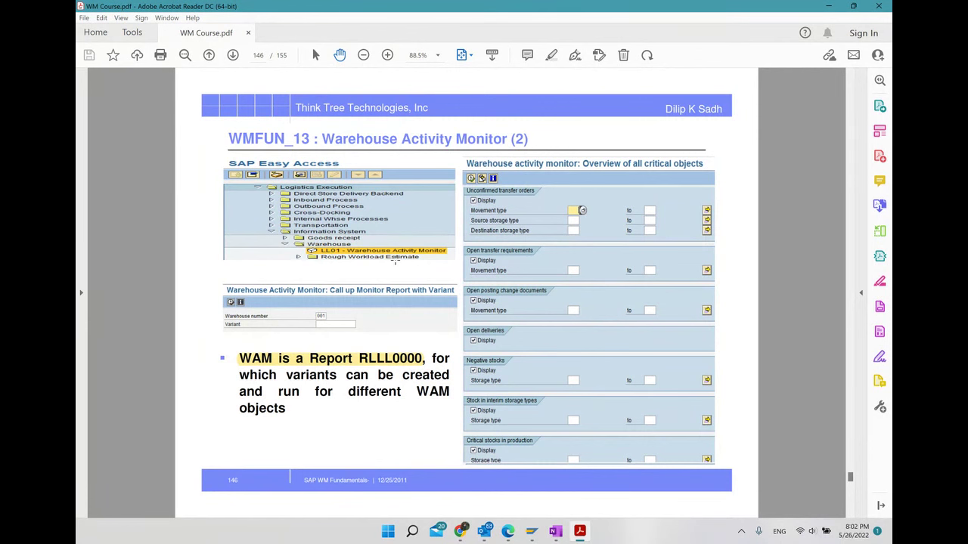
# - Switch to the SAP Display IMG session and exit back to SAP Easy Access
pyautogui.click(530, 533)
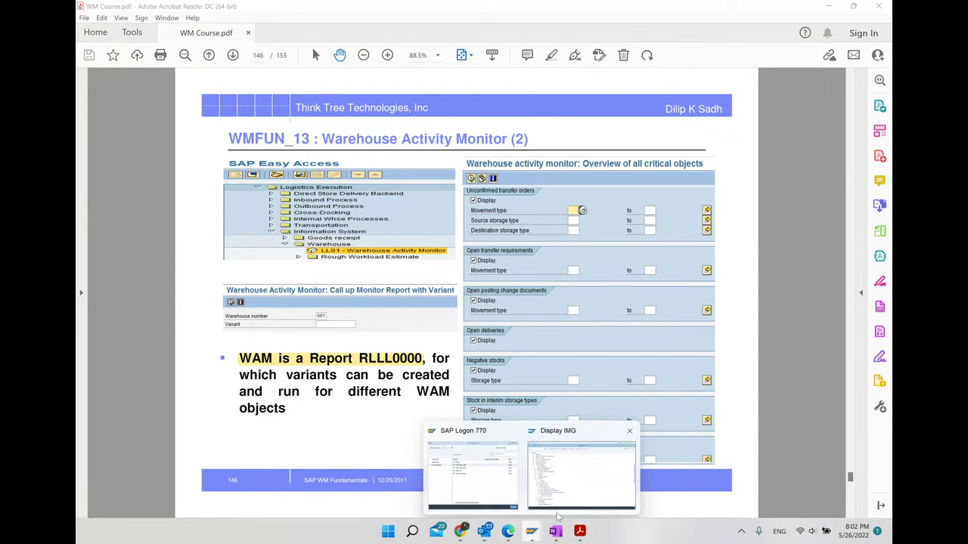
pyautogui.click(586, 495)
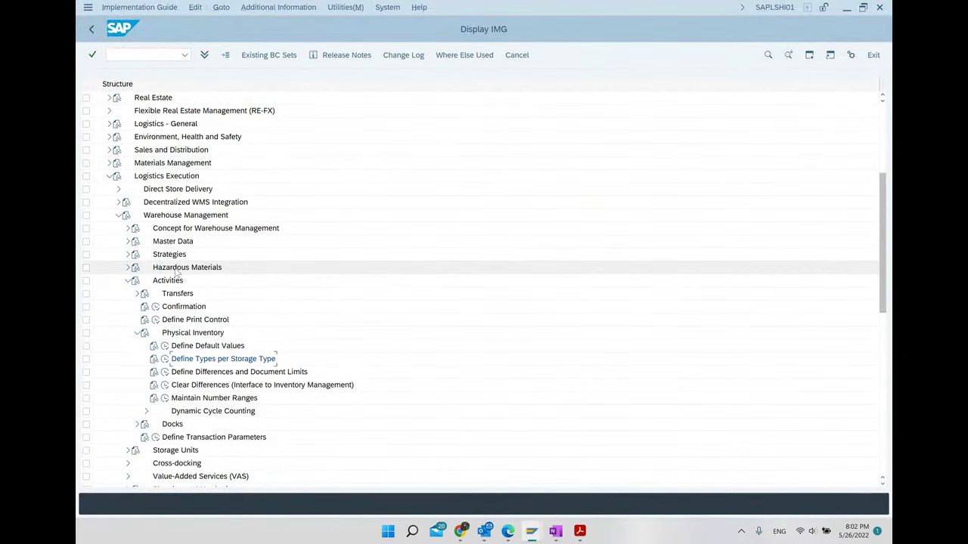
pyautogui.click(90, 29)
pyautogui.click(89, 31)
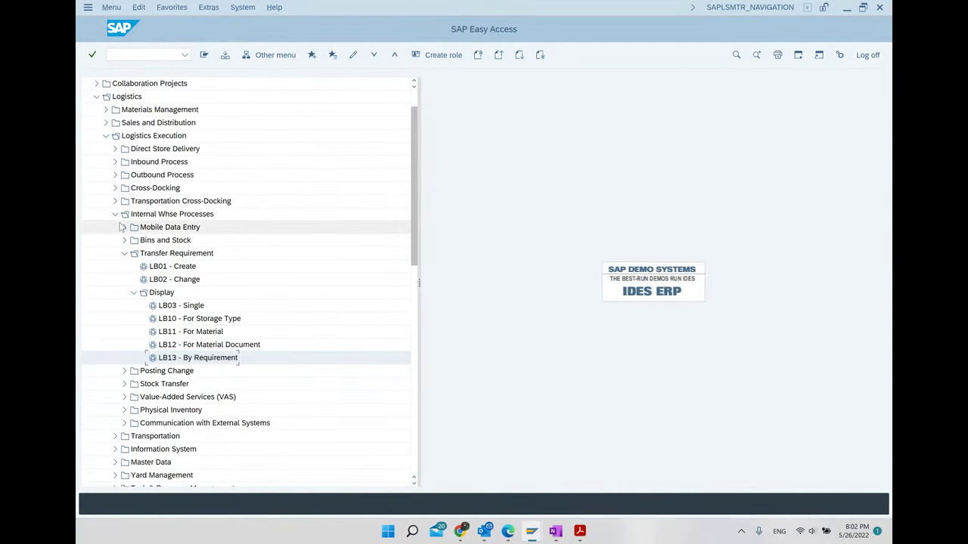
# - Collapse Internal Whse Processes, expand Information System and Warehouse under Logistics Execution, and select LL01 - Warehouse Activity Monitor
pyautogui.click(124, 254)
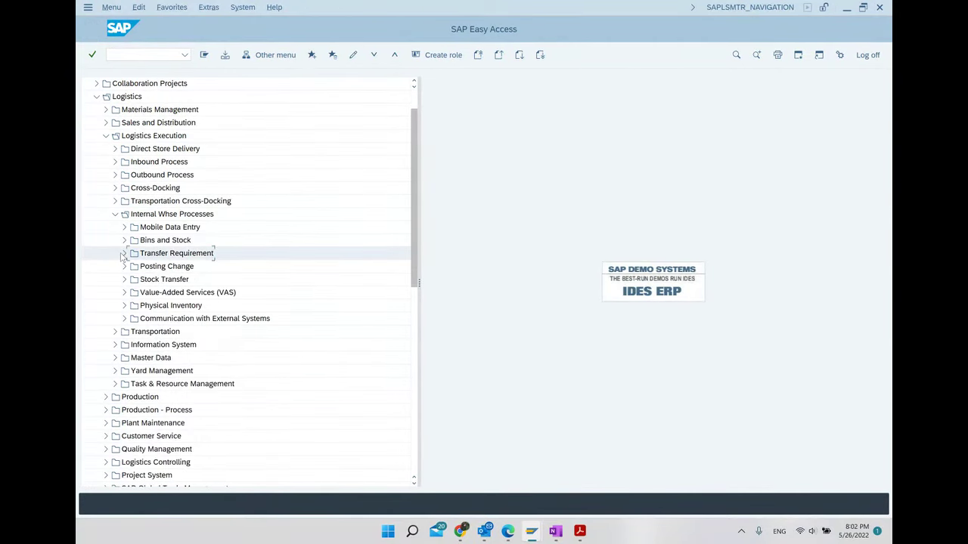
pyautogui.click(115, 215)
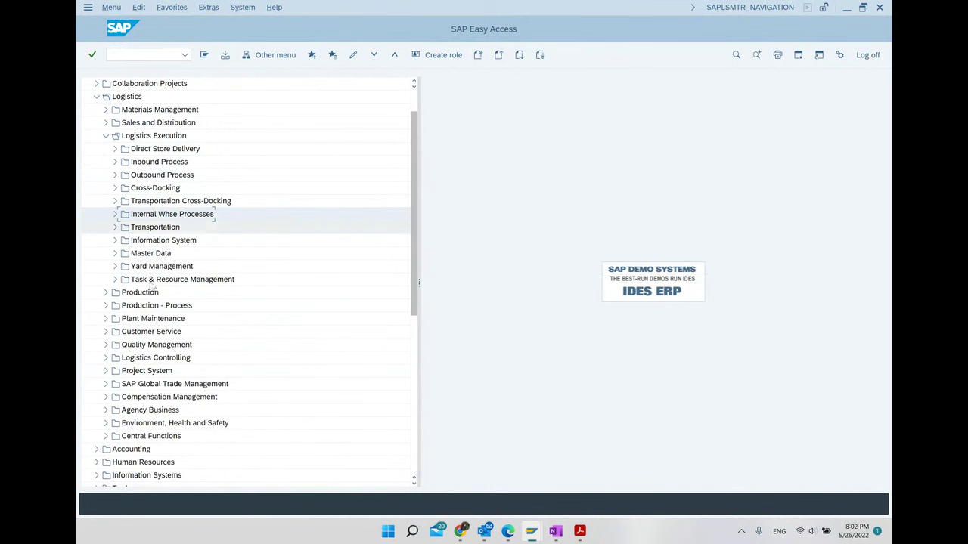
pyautogui.click(147, 244)
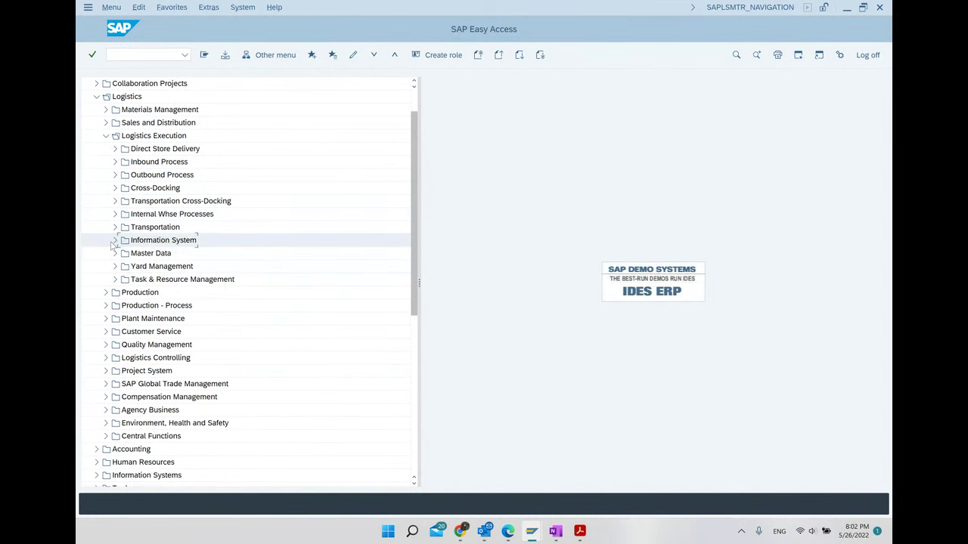
pyautogui.click(114, 241)
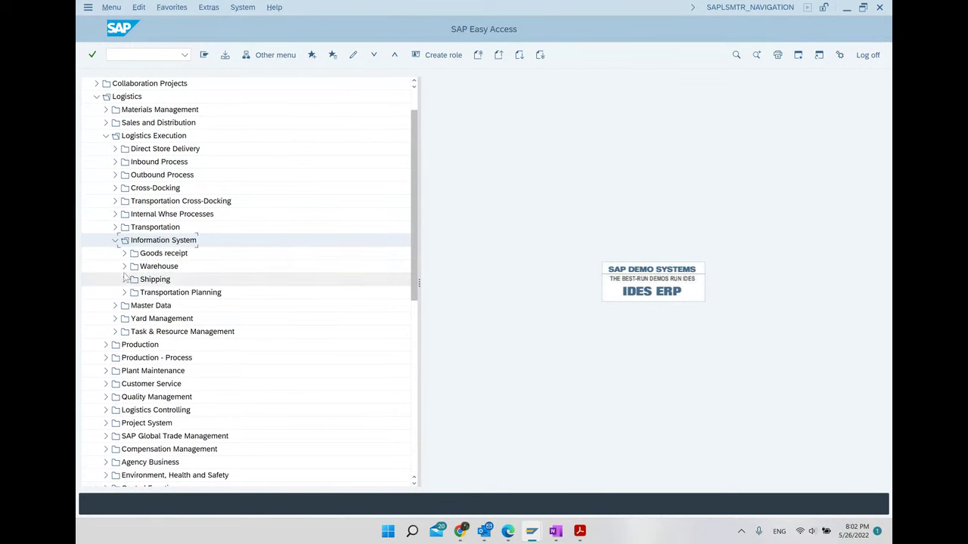
pyautogui.click(124, 266)
pyautogui.click(191, 281)
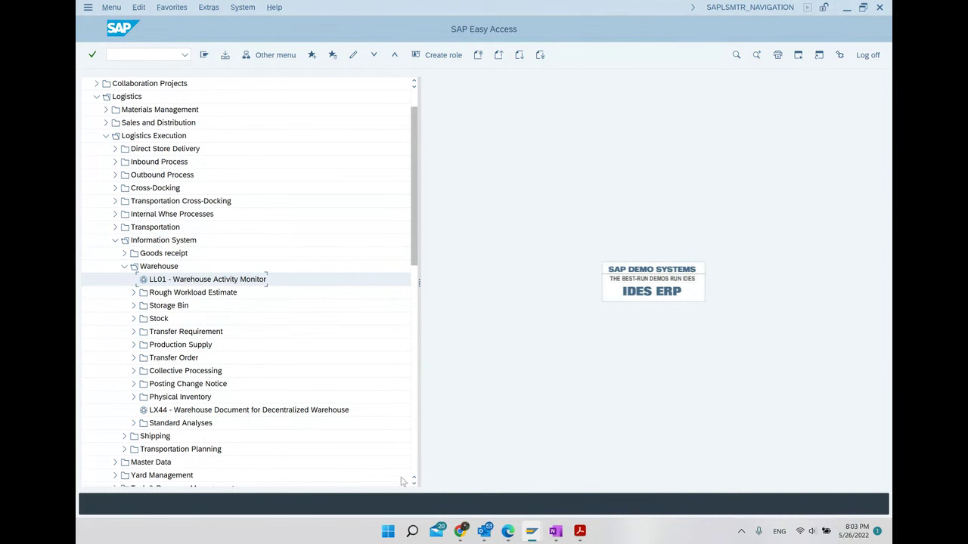
# - View the Warehouse Activity Monitor customizing on page 147 of WM Course.pdf, and return to the SAP Easy Access session
pyautogui.click(579, 531)
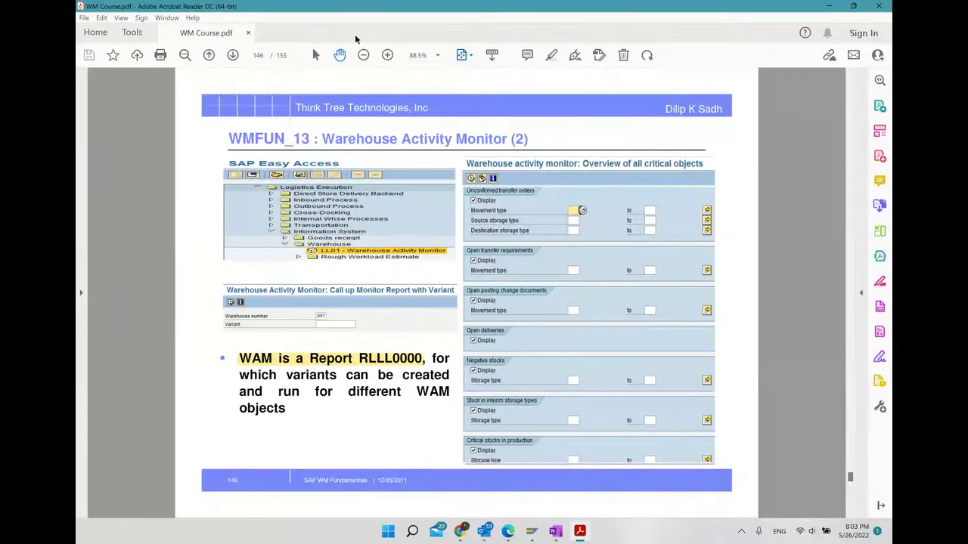
pyautogui.click(232, 57)
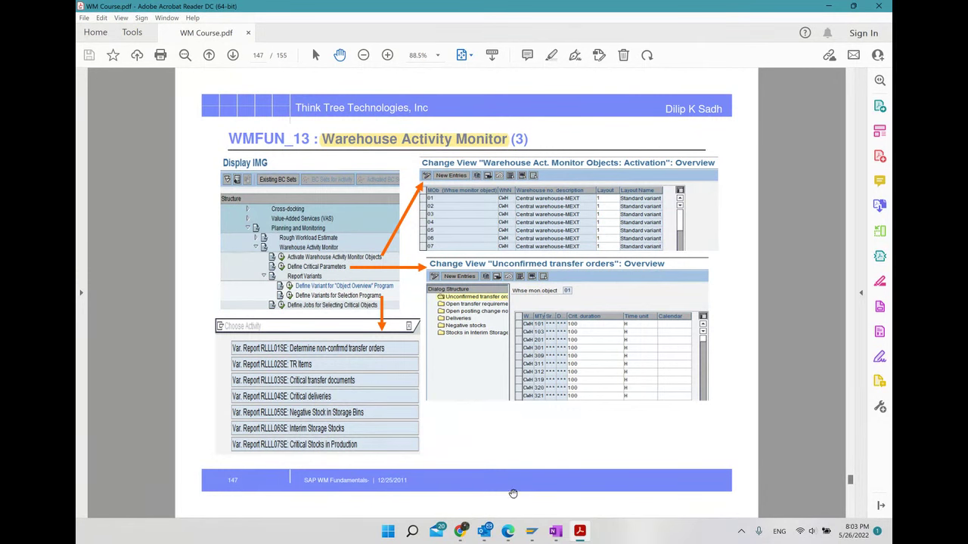
pyautogui.moveTo(532, 531)
pyautogui.click(570, 494)
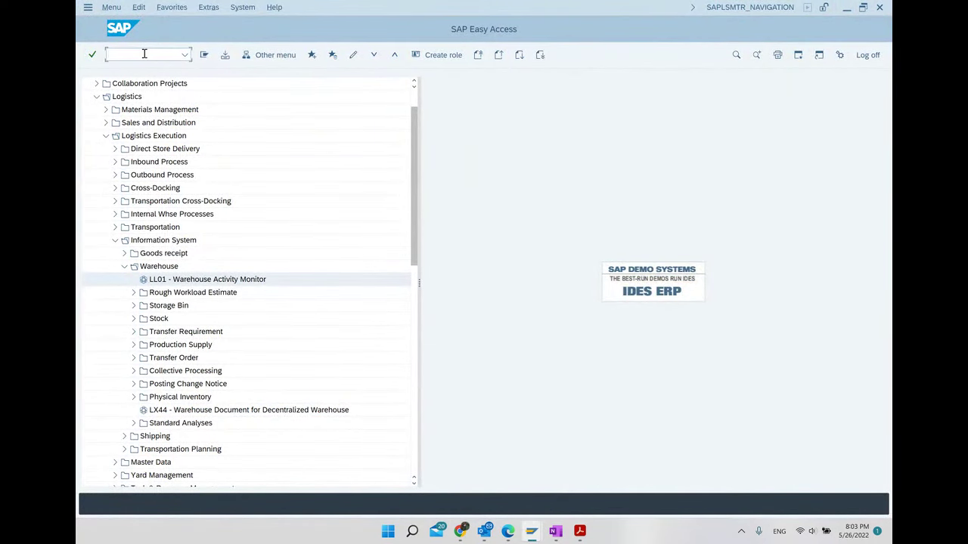
# - Open Customizing: Execute Project with transaction /nspro
pyautogui.click(144, 54)
pyautogui.write('/nspro')
pyautogui.press('Return')
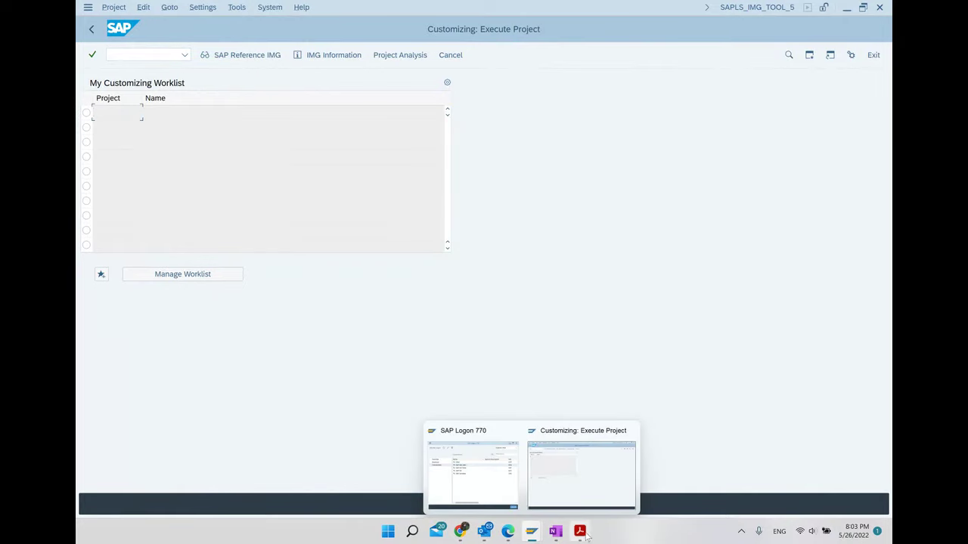
# - Check the Warehouse Activity Monitor IMG path on page 147 of WM Course.pdf, and return to Customizing: Execute Project
pyautogui.click(583, 532)
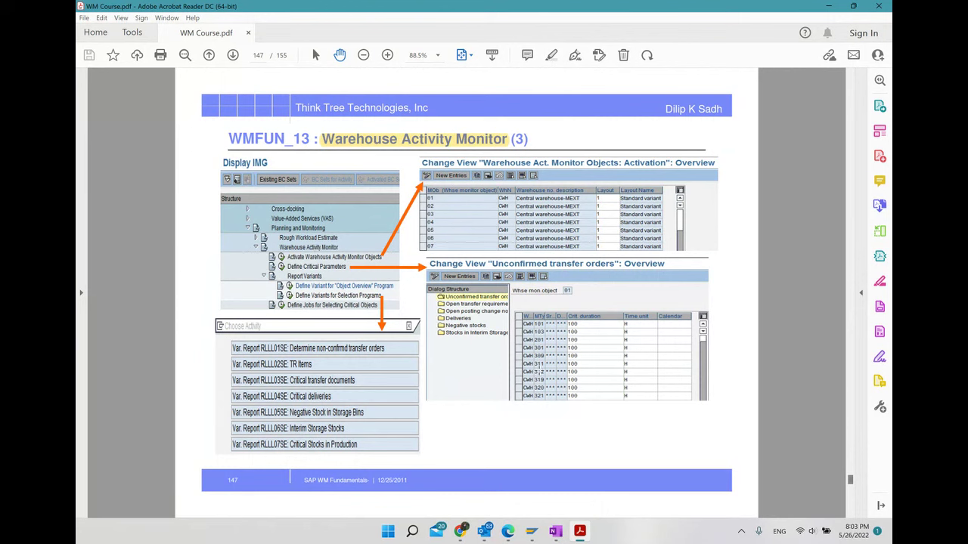
pyautogui.moveTo(532, 531)
pyautogui.click(568, 481)
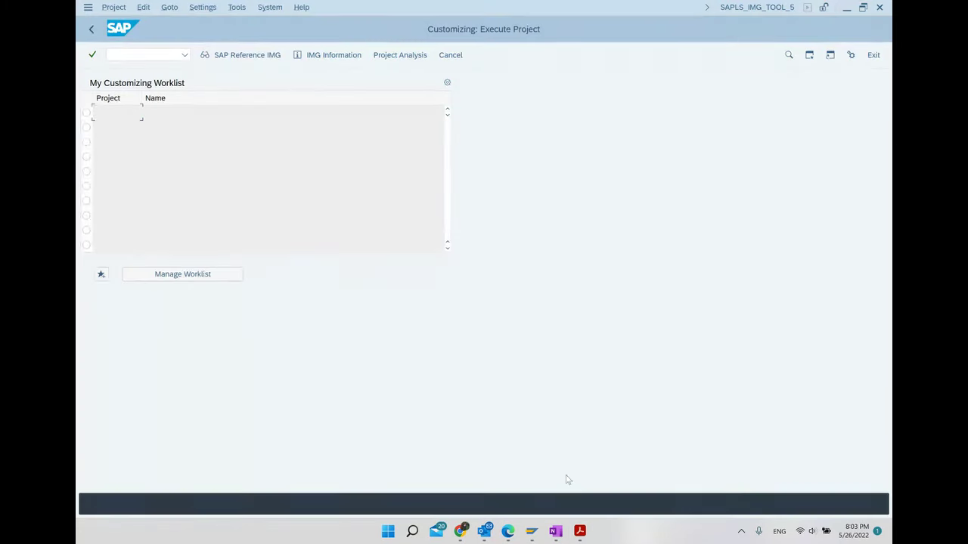
# - Display the SAP Reference IMG and expand Logistics Execution and Warehouse Management in its structure
pyautogui.click(242, 58)
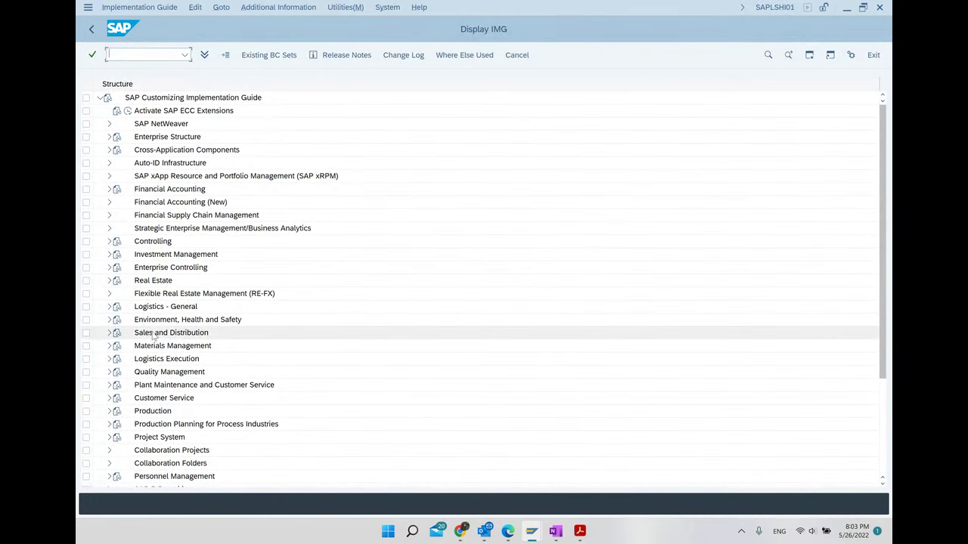
pyautogui.scroll(-3, 155, 338)
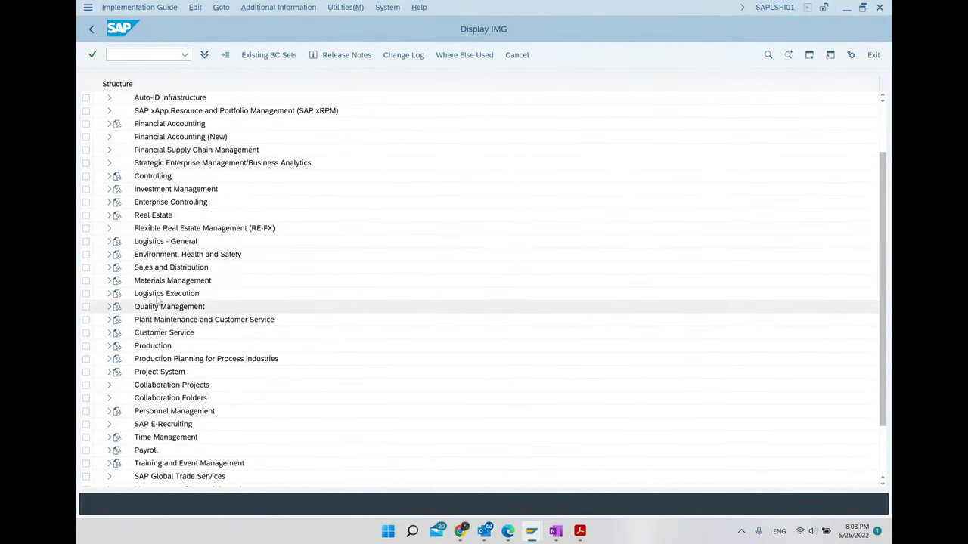
pyautogui.click(109, 295)
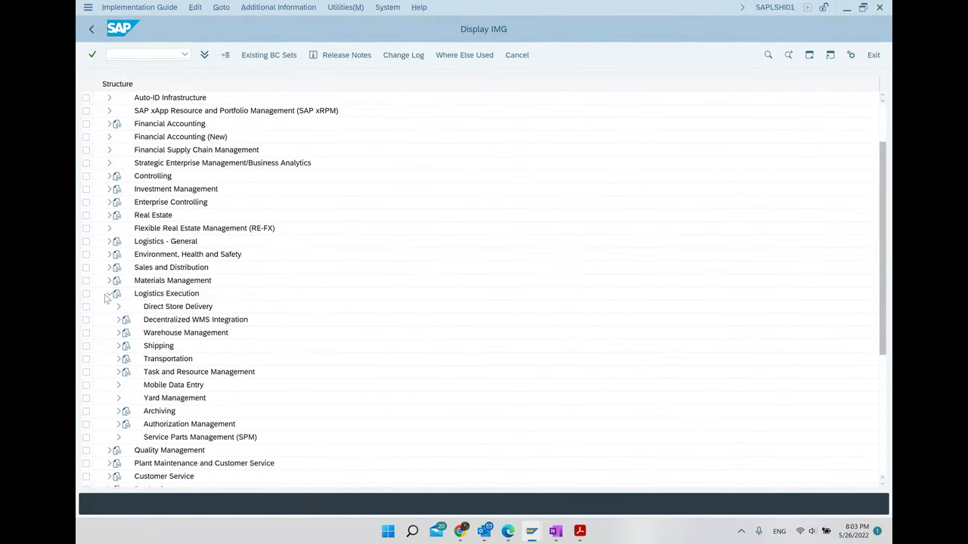
pyautogui.scroll(-2, 179, 302)
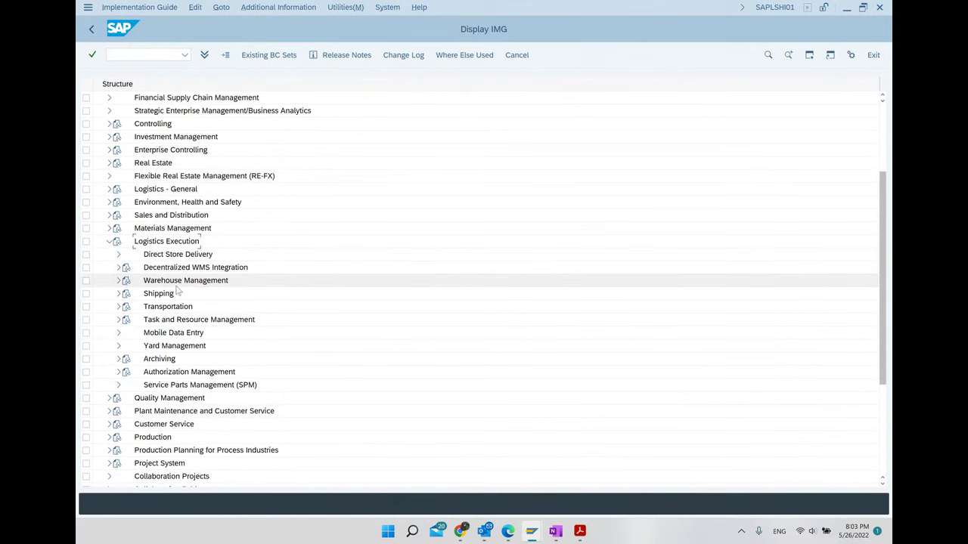
pyautogui.click(177, 285)
pyautogui.click(117, 281)
pyautogui.scroll(-1, 261, 379)
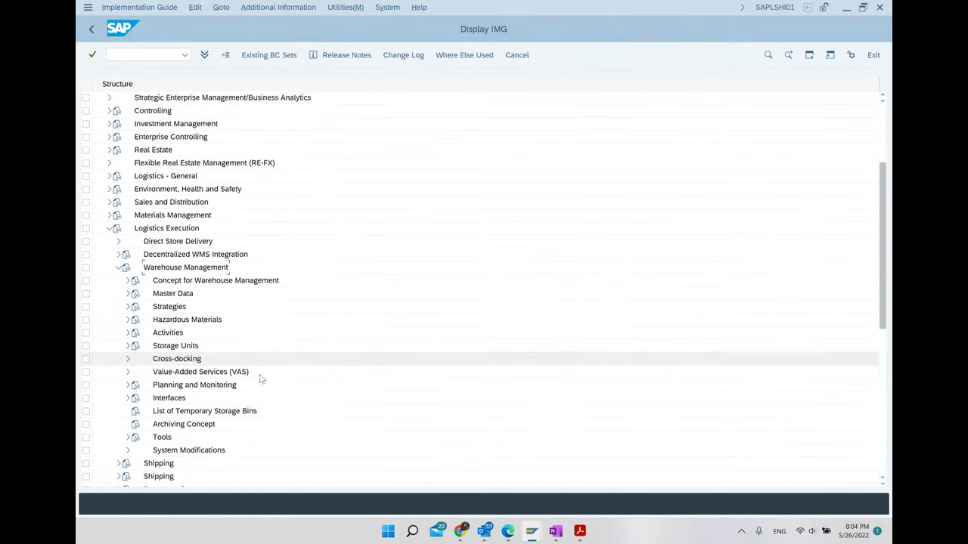
# - Expand Planning and Monitoring and its Warehouse Activity Monitor node under Warehouse Management in the IMG structure
pyautogui.click(261, 380)
pyautogui.scroll(-1, 261, 380)
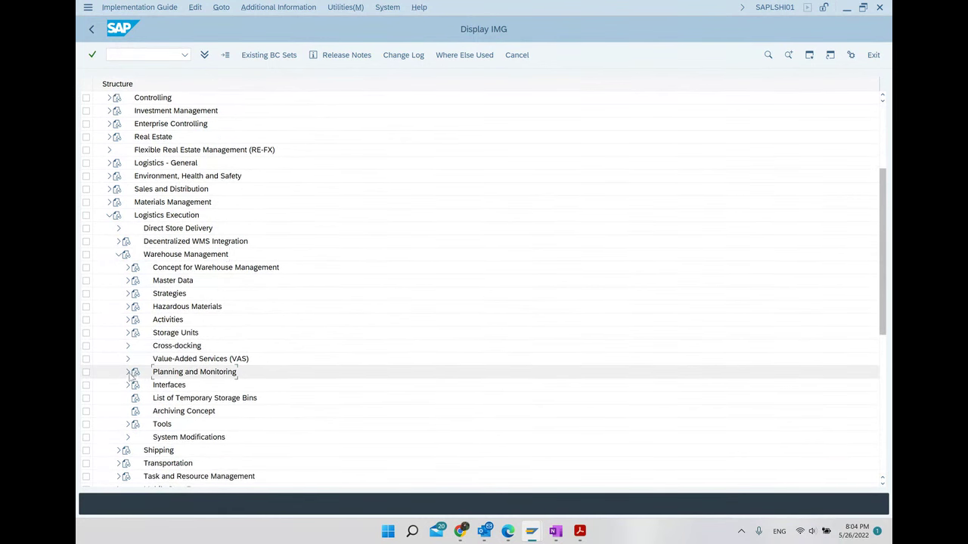
pyautogui.click(127, 372)
pyautogui.scroll(-5, 363, 337)
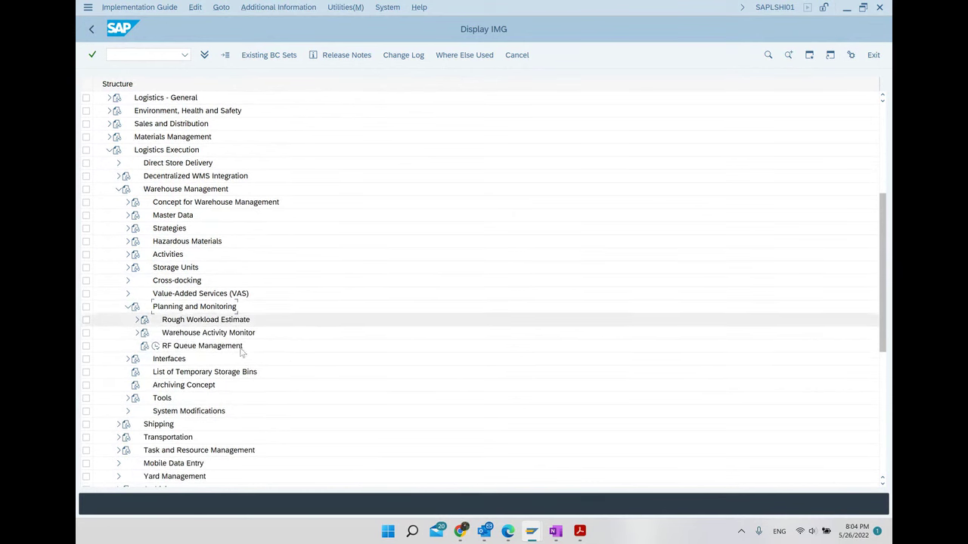
pyautogui.click(226, 337)
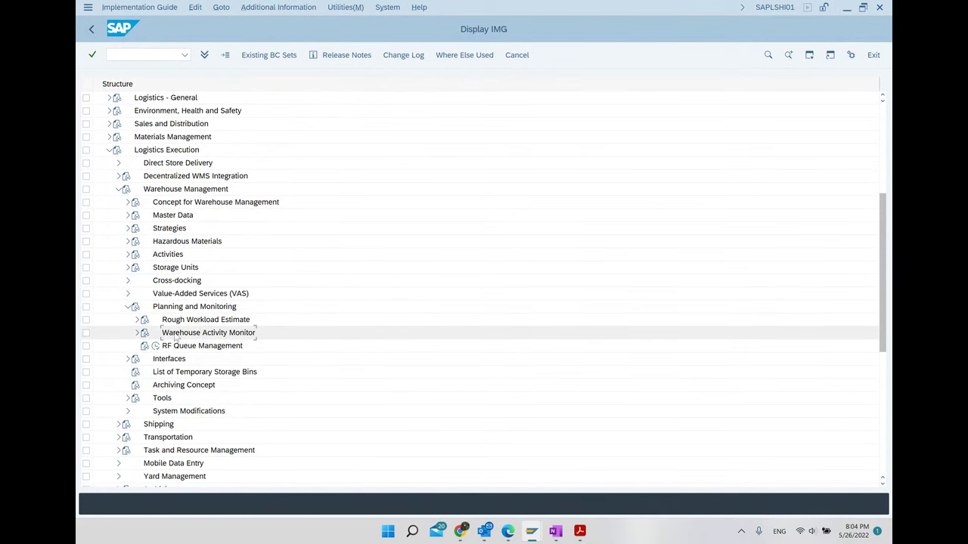
pyautogui.click(136, 334)
pyautogui.scroll(-1, 425, 355)
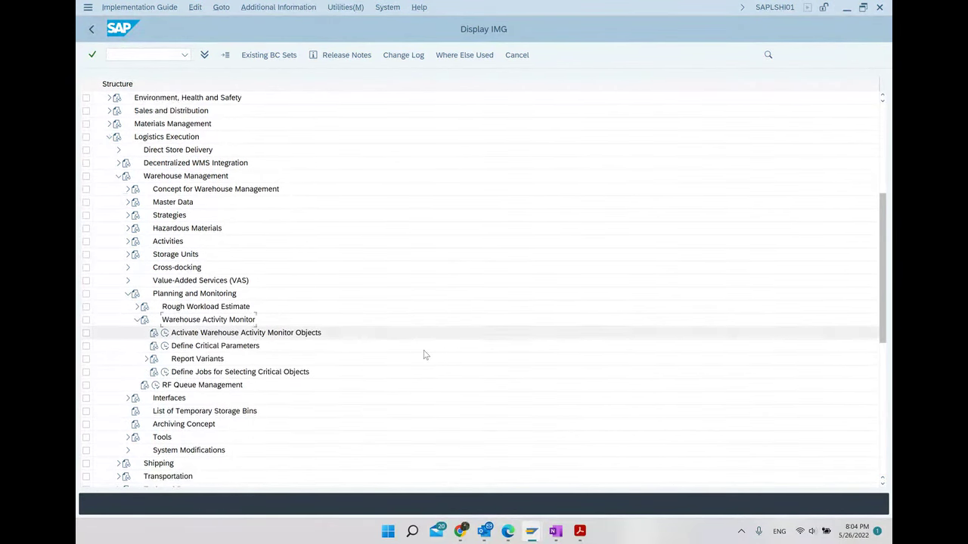
pyautogui.scroll(-1, 425, 355)
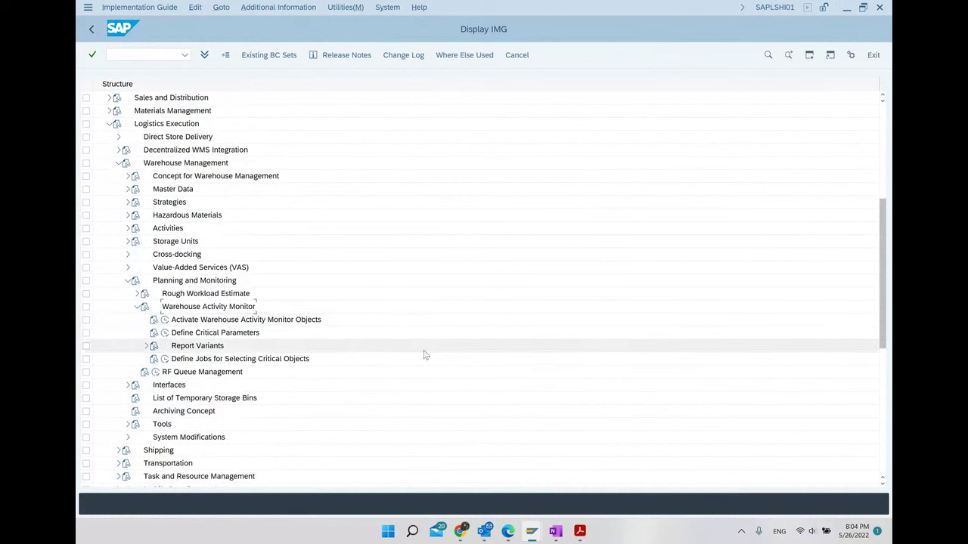
# - Open Activate Warehouse Activity Monitor Objects, review the possible monitor object values, and return to the IMG structure
pyautogui.click(230, 321)
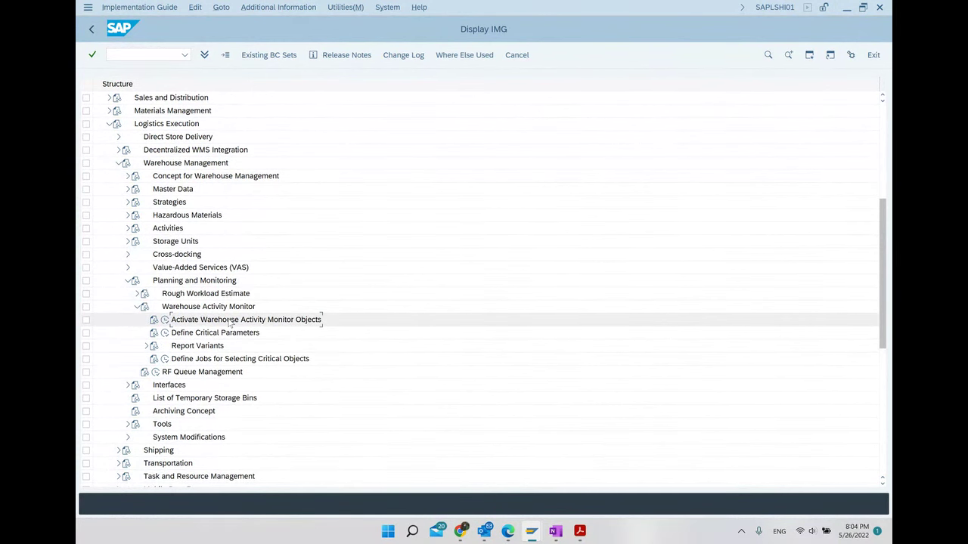
pyautogui.click(166, 320)
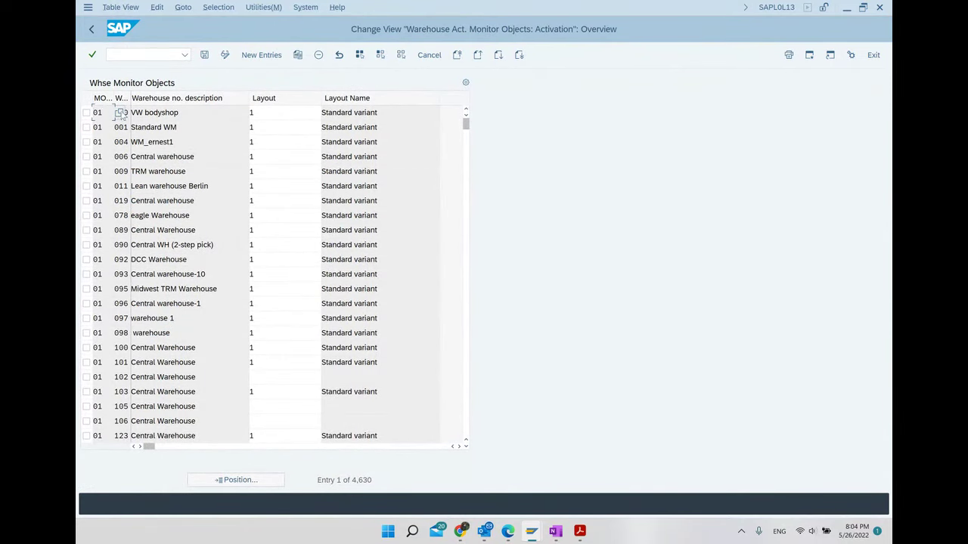
pyautogui.press('F4')
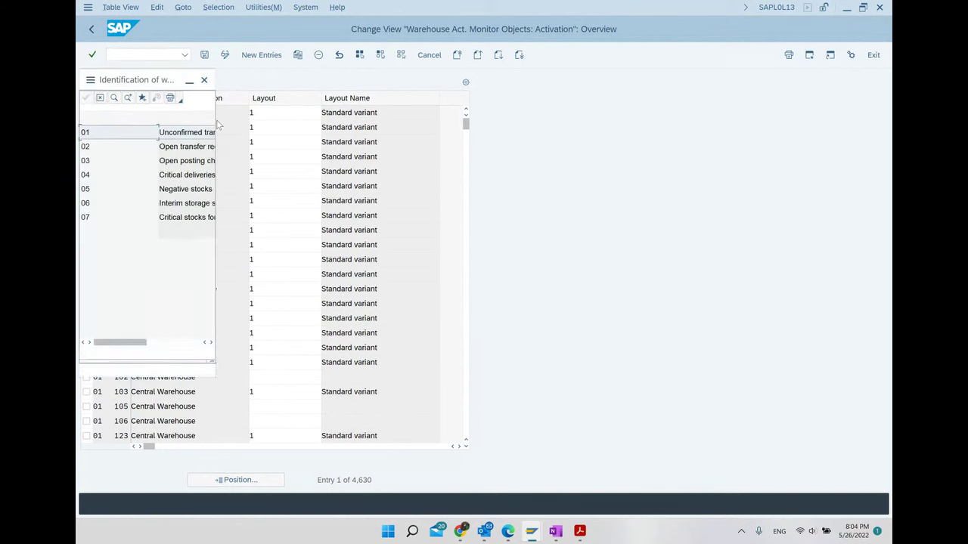
pyautogui.moveTo(138, 79); pyautogui.dragTo(413, 119)
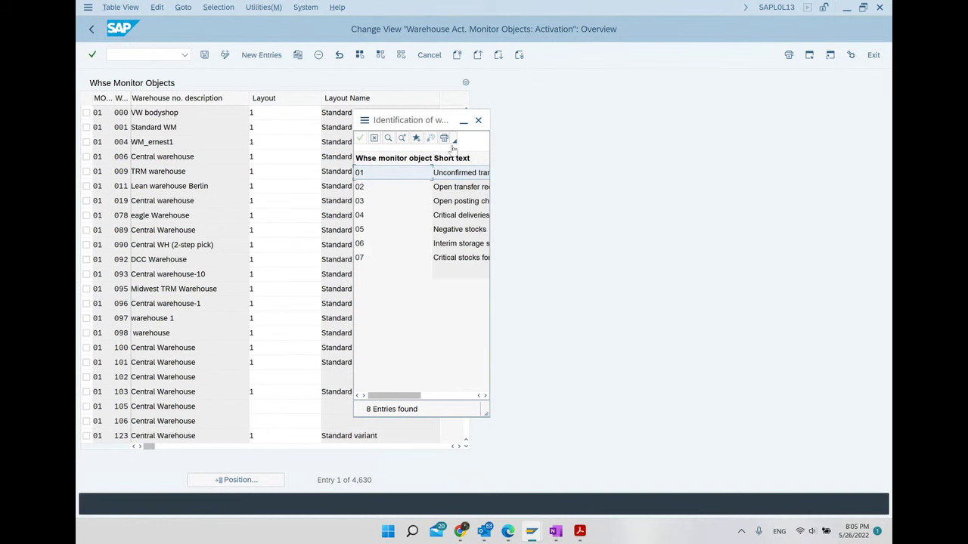
pyautogui.click(478, 121)
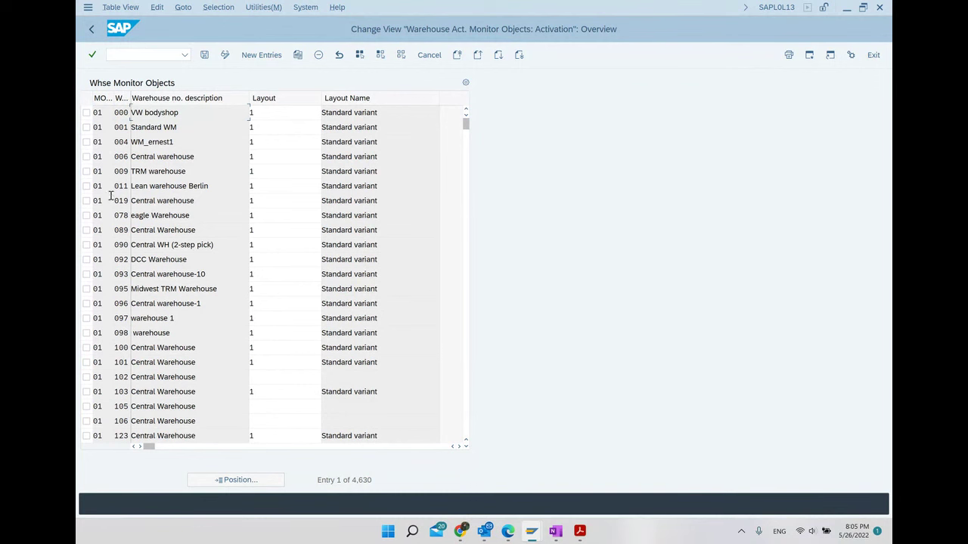
pyautogui.click(92, 30)
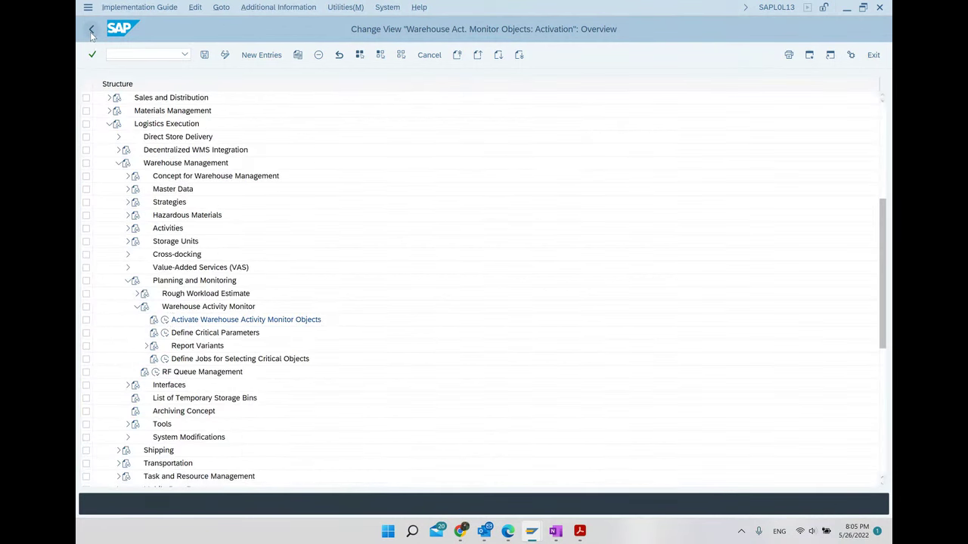
# - Open Define Critical Parameters and examine the critical duration and time unit of the first unconfirmed transfer orders entry
pyautogui.click(210, 338)
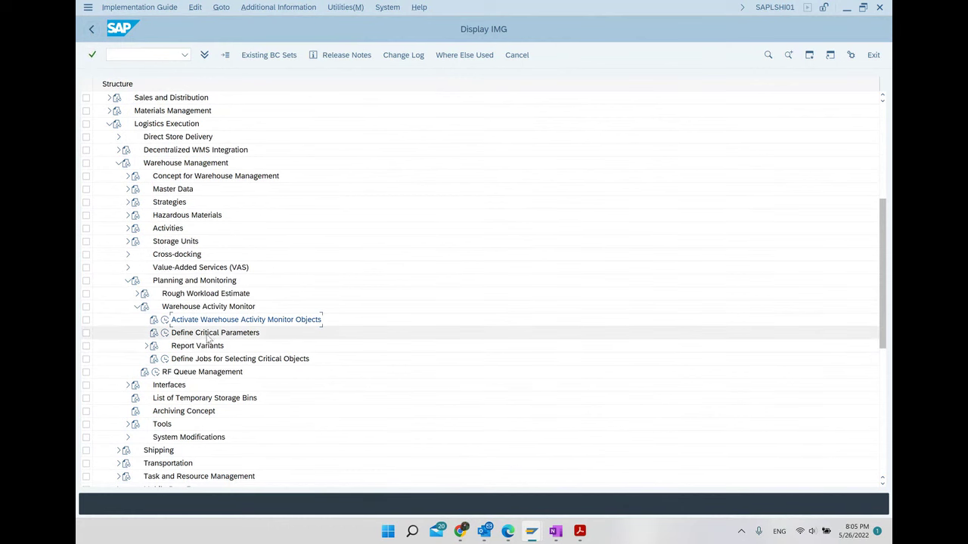
pyautogui.click(165, 333)
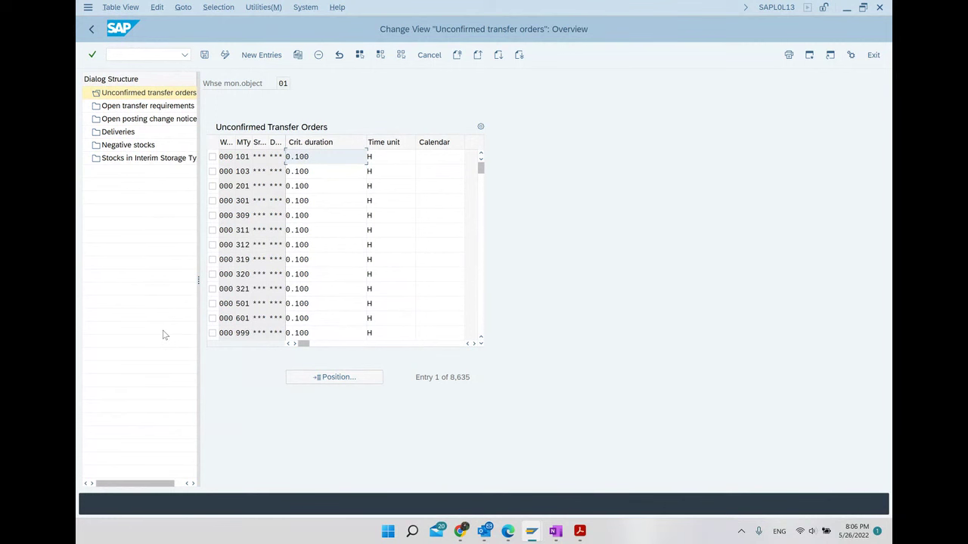
pyautogui.click(388, 156)
pyautogui.moveTo(318, 156); pyautogui.dragTo(259, 152)
pyautogui.click(371, 158)
pyautogui.moveTo(374, 157); pyautogui.dragTo(352, 158)
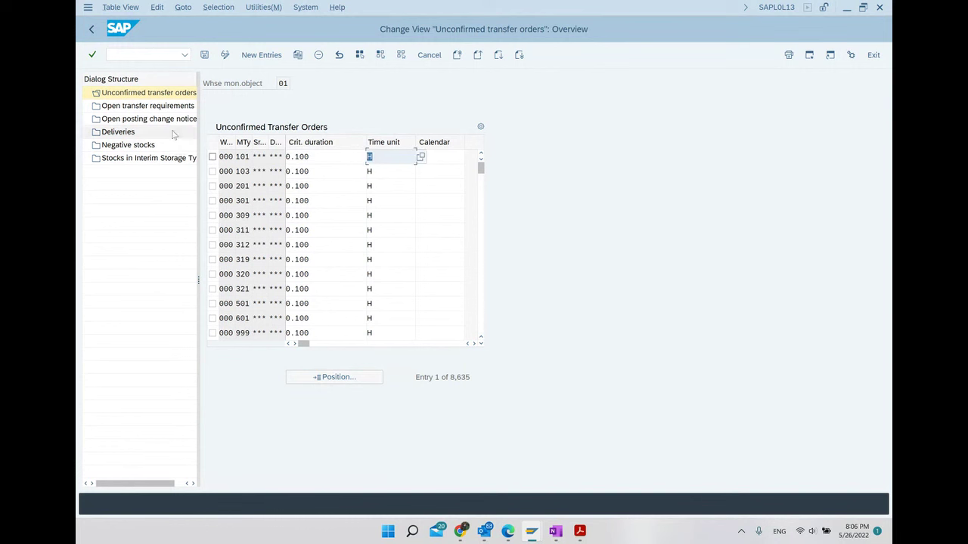
# - Check the critical durations for open transfer requirements, and go back to the SAP Easy Access menu
pyautogui.doubleClick(171, 107)
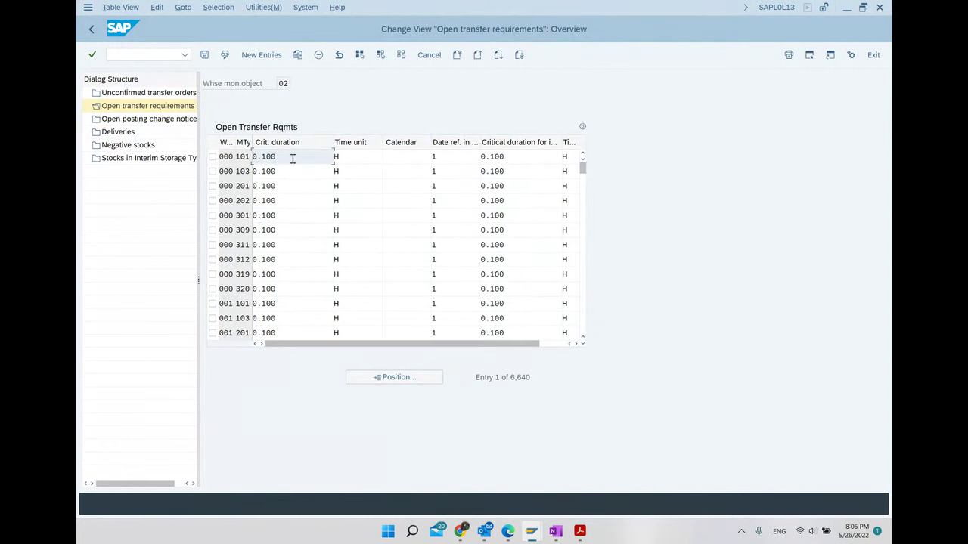
pyautogui.moveTo(292, 159); pyautogui.dragTo(243, 157)
pyautogui.click(91, 30)
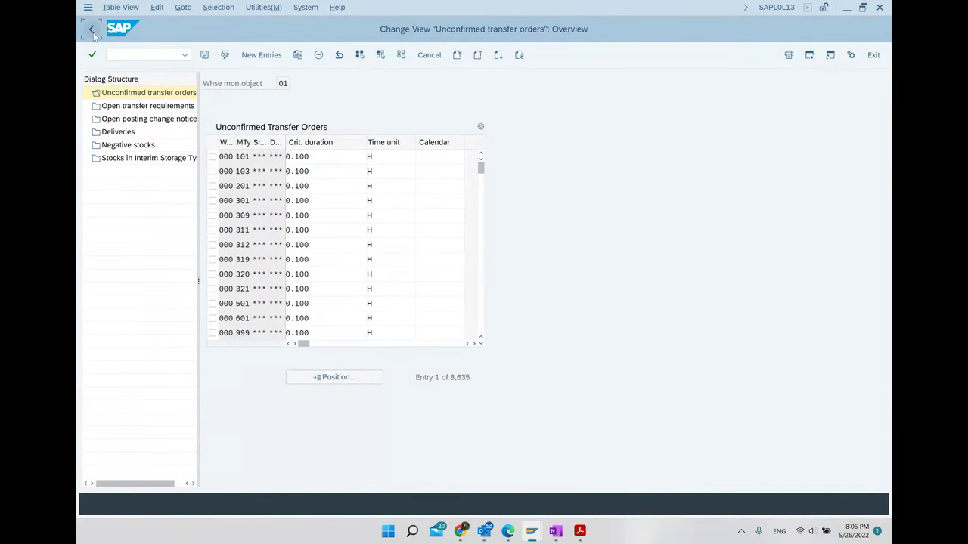
pyautogui.click(91, 30)
pyautogui.click(92, 31)
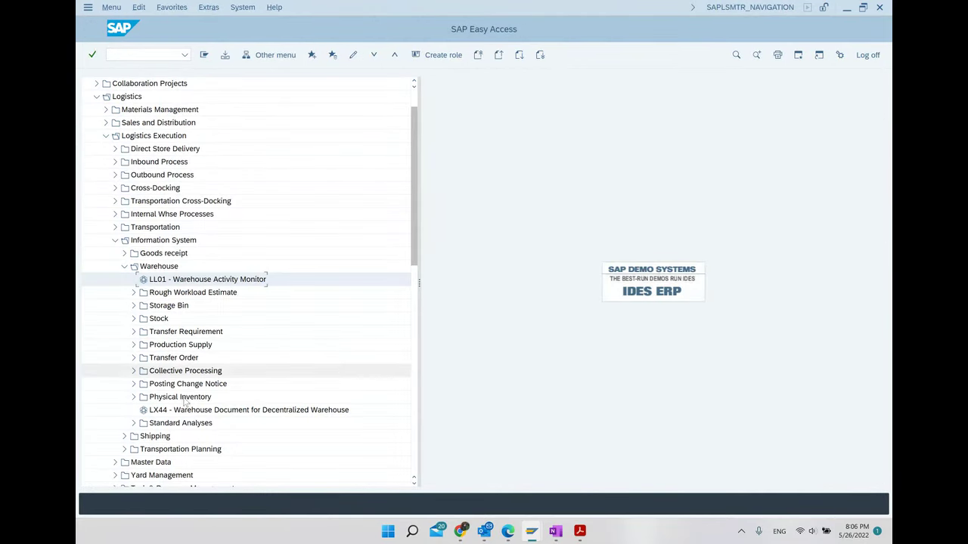
# - Start LL01 Warehouse Activity Monitor for warehouse number Y64 and set the unconfirmed transfer orders' movement type range to 001 to 999
pyautogui.doubleClick(195, 280)
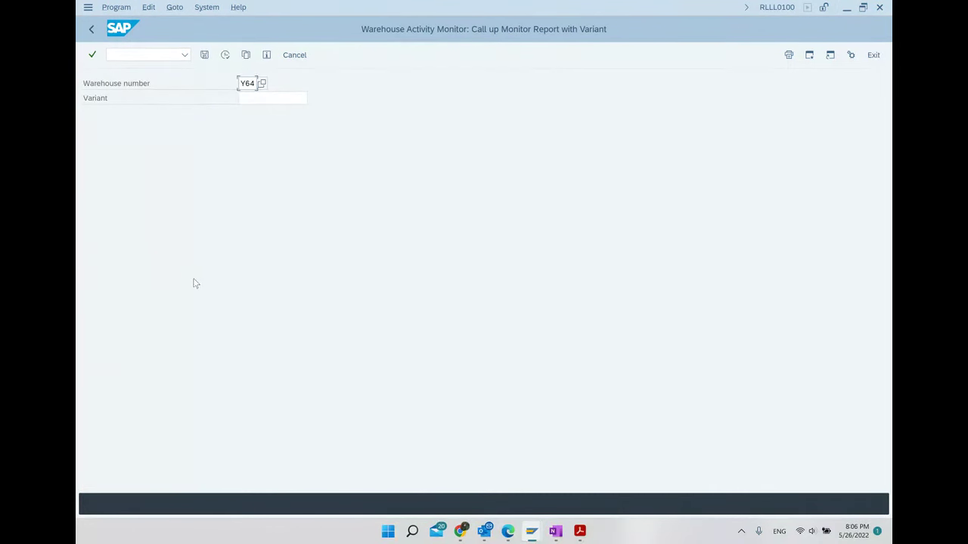
pyautogui.click(225, 56)
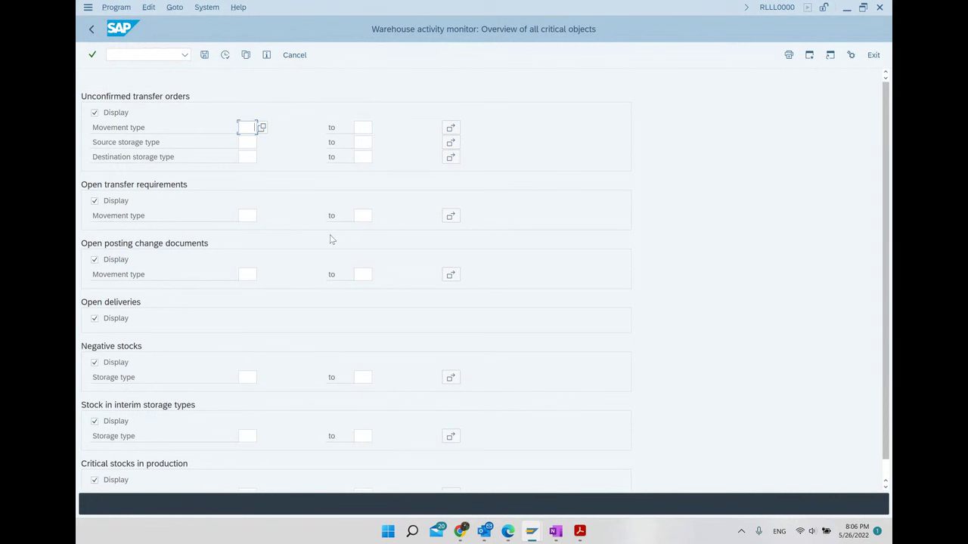
pyautogui.write('000')
pyautogui.press('Tab')
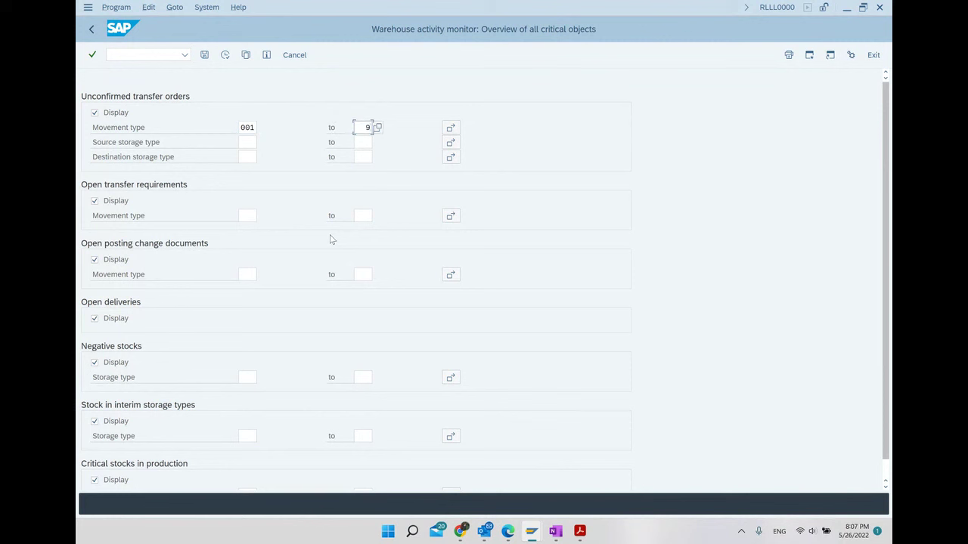
pyautogui.write('999')
# - Set the source storage type range to 001 to 999 and execute the overview of all critical objects
pyautogui.click(247, 142)
pyautogui.write('001')
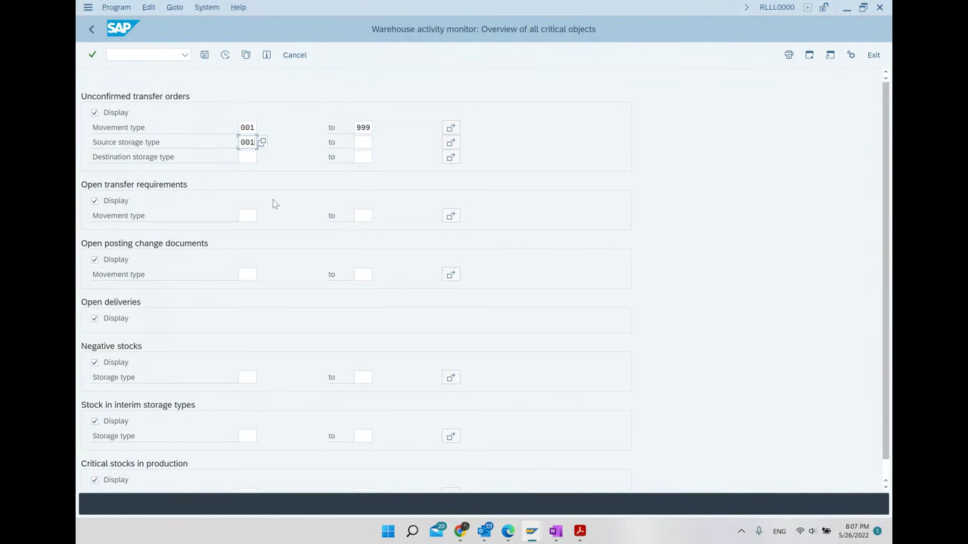
pyautogui.press('Tab')
pyautogui.write('999')
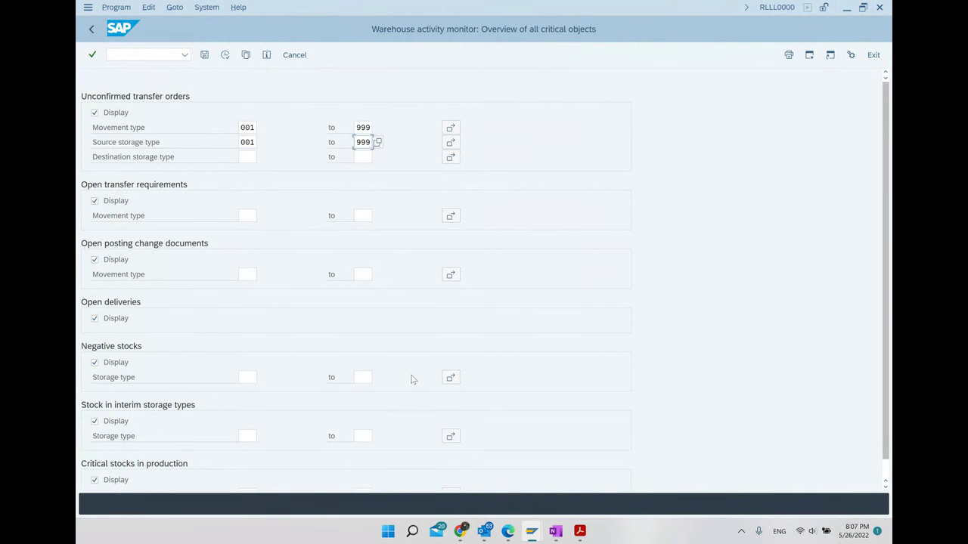
pyautogui.click(225, 56)
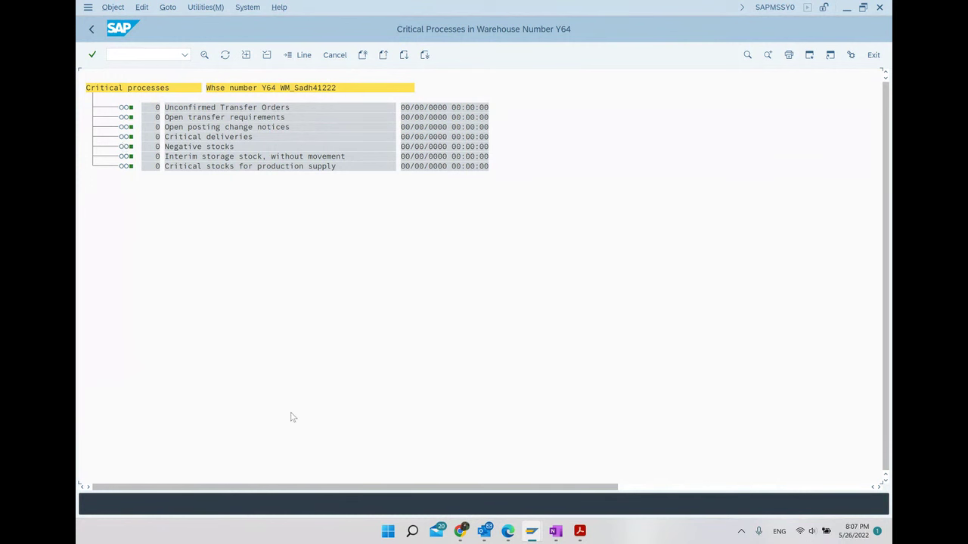
# - Minimize the SAP, WM Course.pdf and OneNote windows to return to the TrainerCentral session in the browser
pyautogui.click(846, 8)
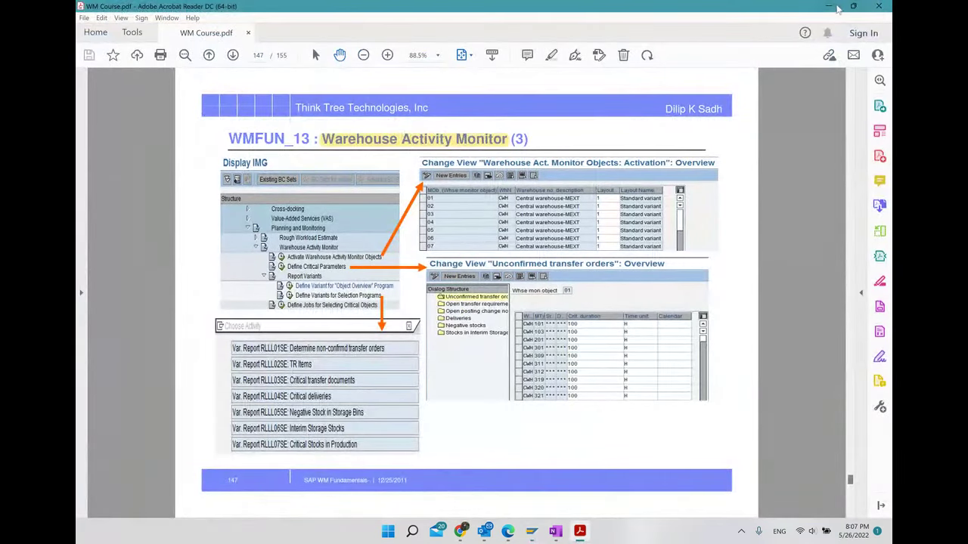
pyautogui.click(829, 6)
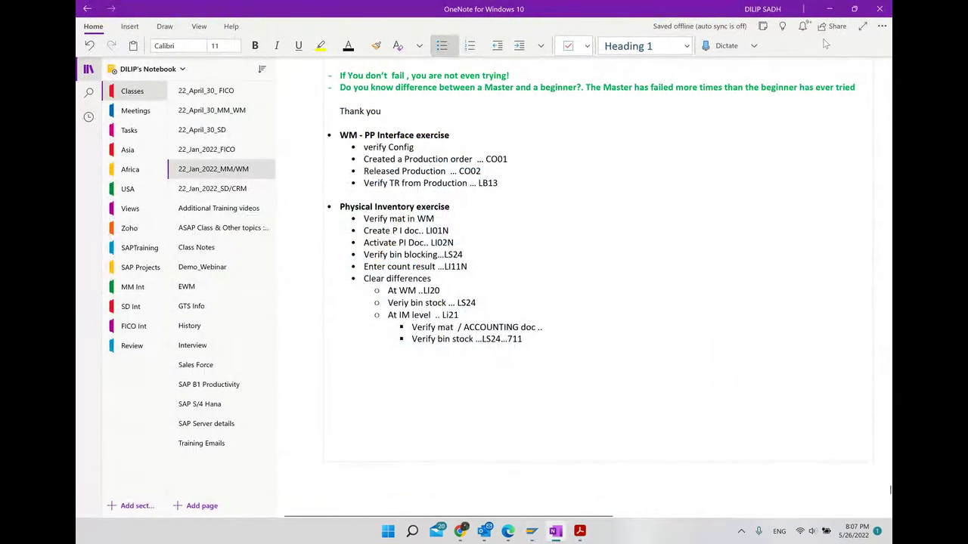
pyautogui.click(830, 10)
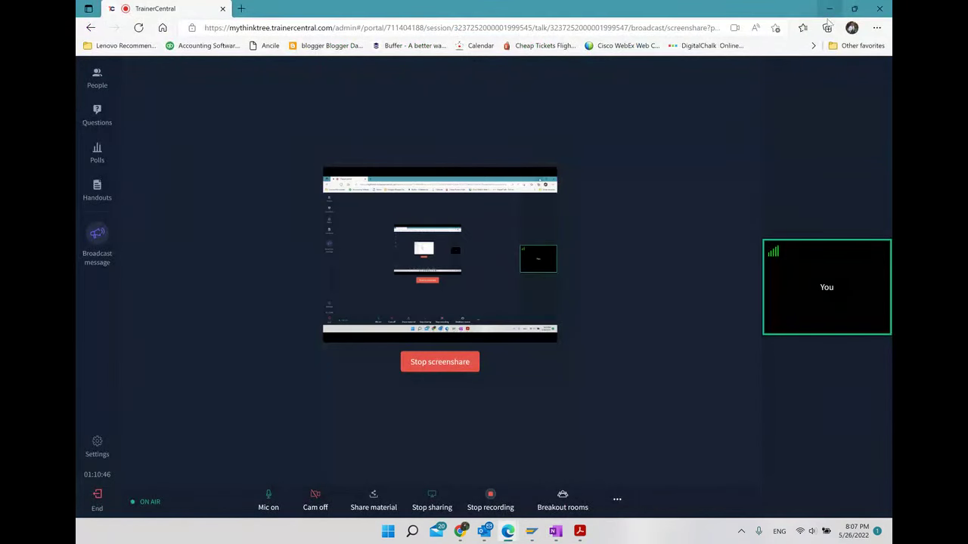